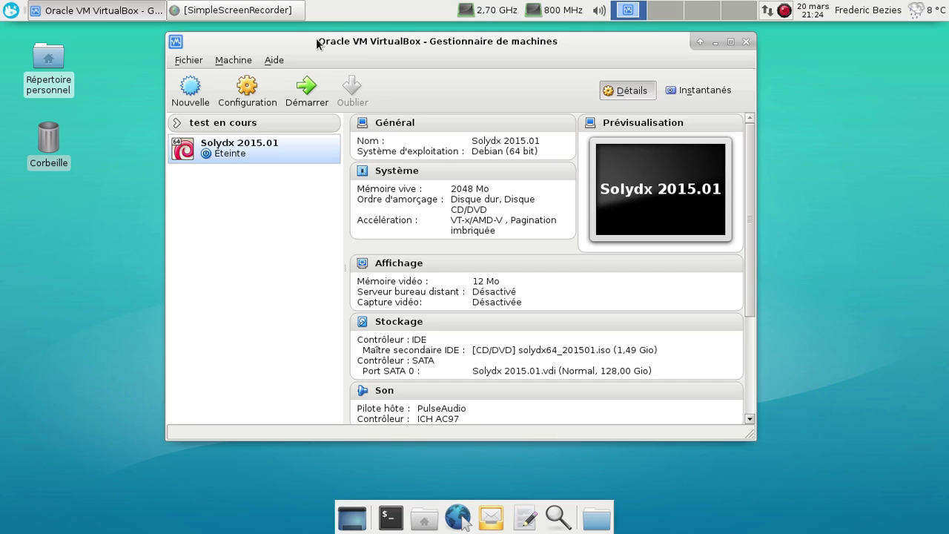
Start the Solydx 2015.01 virtual machine from the VirtualBox manager
{"action": "left_click", "coordinate": [307, 89]}
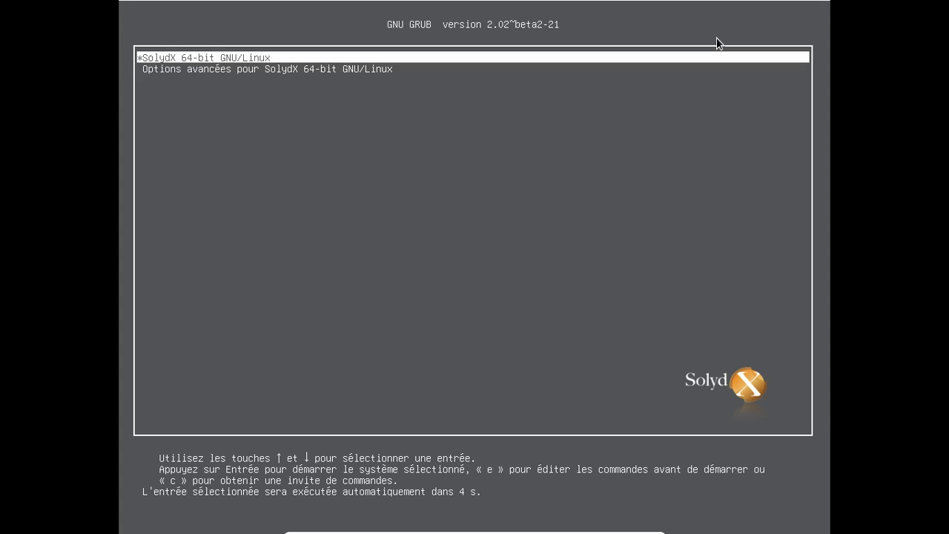
Open the SolydX 64-bit GNU/Linux GRUB entry for editing and boot it unchanged
{"action": "key", "text": "e"}
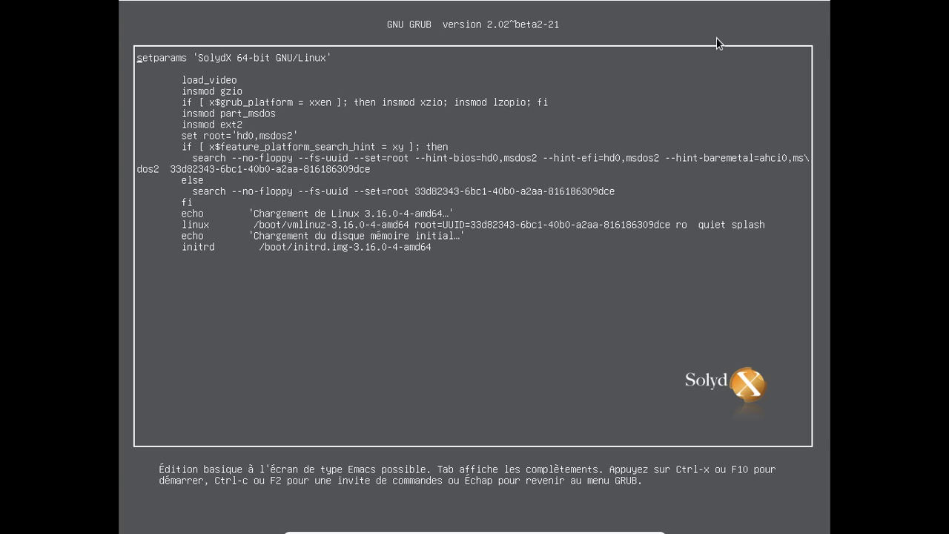
{"action": "key", "text": "ctrl+x"}
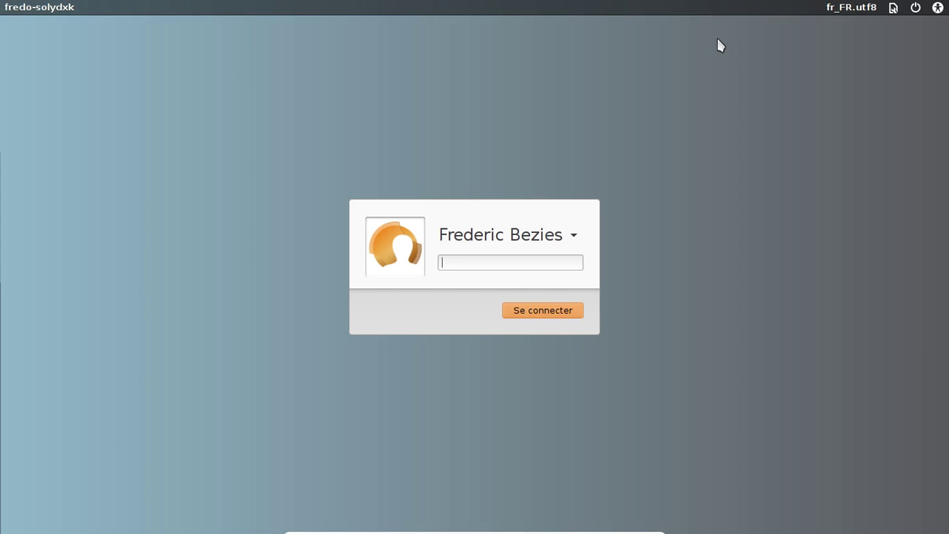
Enter the user's password in the LightDM greeter to log in
{"action": "type", "text": "•••••••••"}
{"action": "key", "text": "Return"}
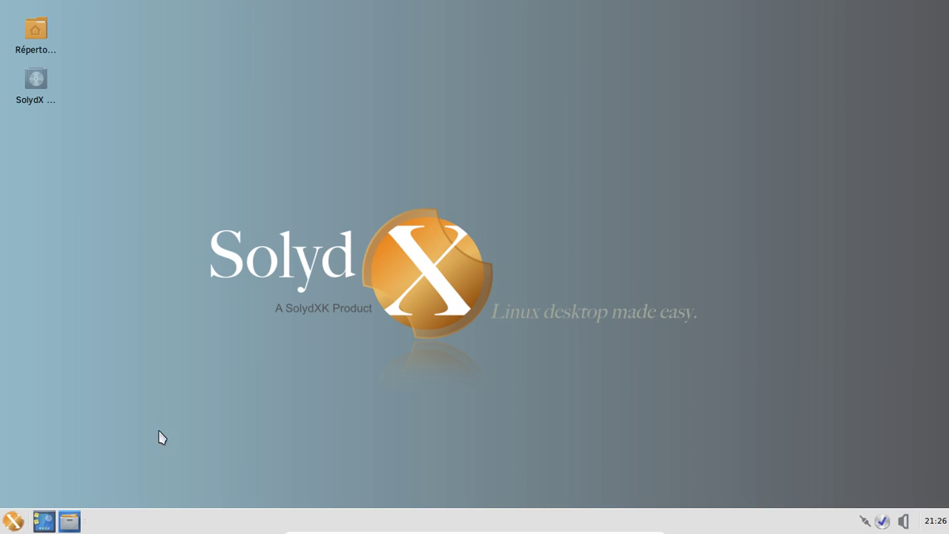
{"action": "left_click", "coordinate": [14, 522]}
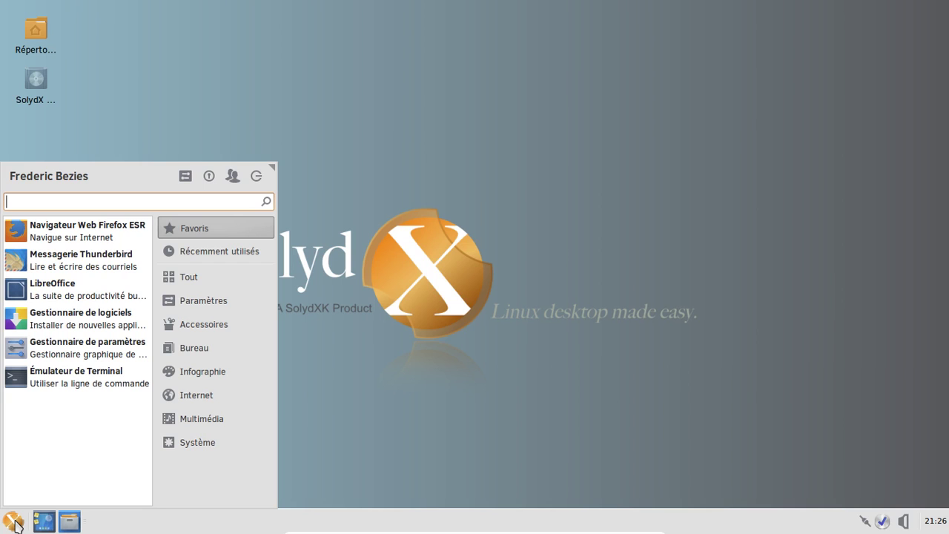
{"action": "left_click", "coordinate": [97, 72]}
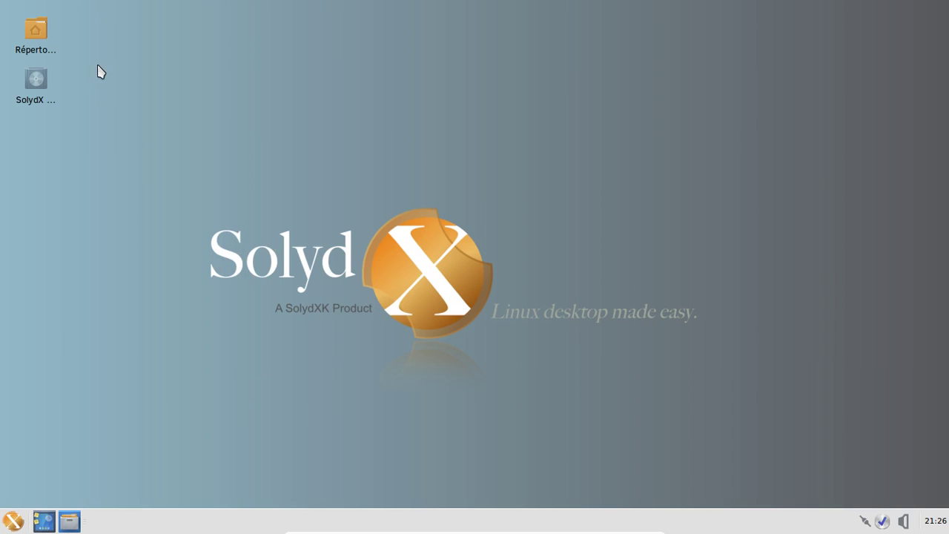
{"action": "left_click", "coordinate": [47, 44]}
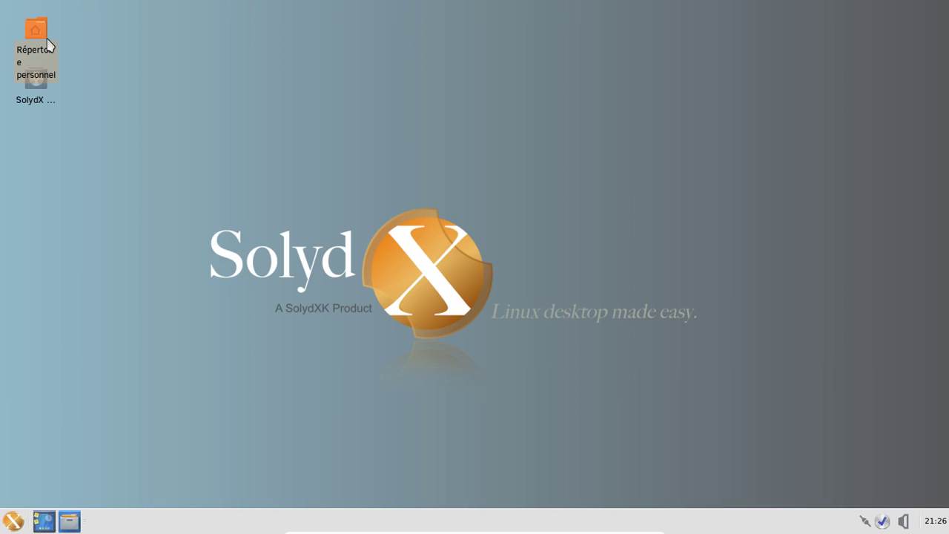
{"action": "double_click", "coordinate": [47, 45]}
{"action": "left_click_drag", "start_coordinate": [182, 16], "coordinate": [343, 58]}
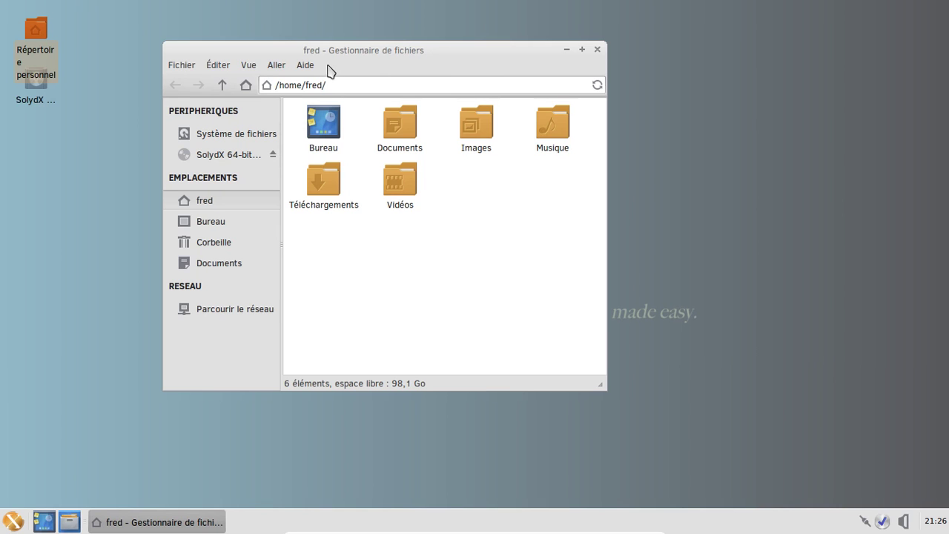
{"action": "left_click", "coordinate": [304, 65]}
{"action": "left_click", "coordinate": [323, 99]}
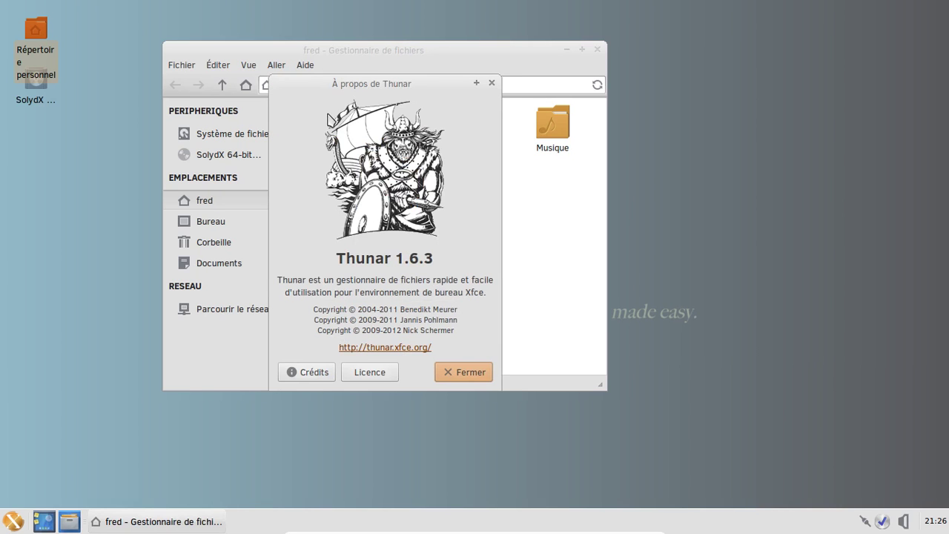
{"action": "left_click", "coordinate": [460, 371]}
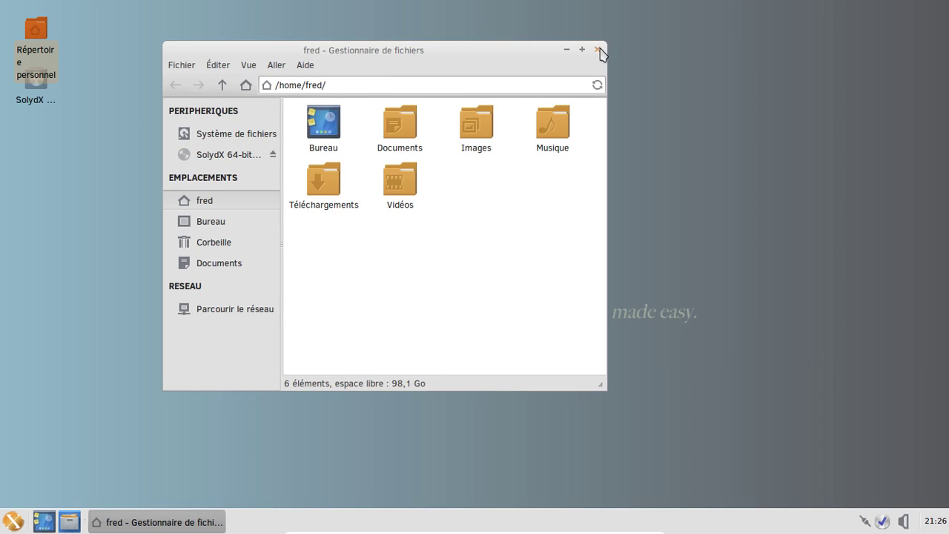
{"action": "left_click", "coordinate": [598, 51]}
{"action": "right_click", "coordinate": [410, 521]}
{"action": "mouse_move", "coordinate": [440, 515]}
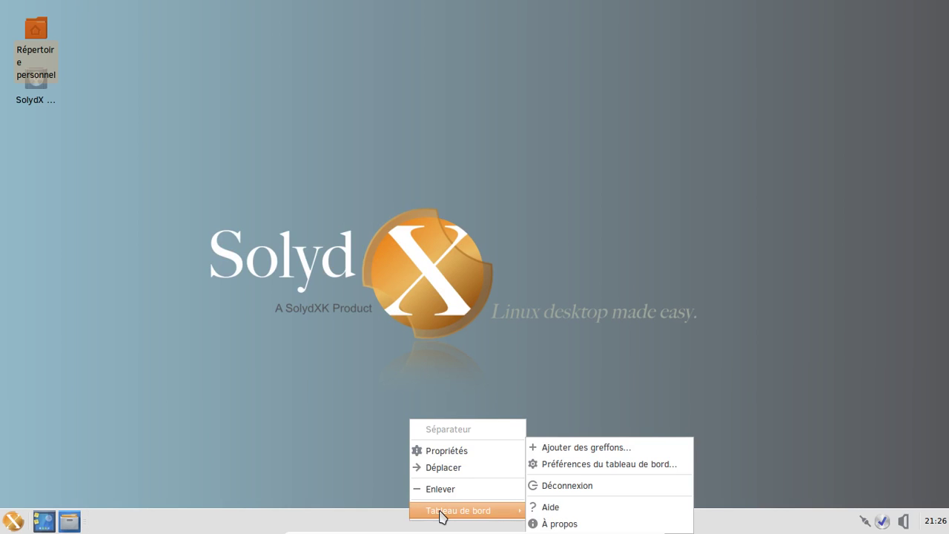
{"action": "left_click", "coordinate": [558, 523]}
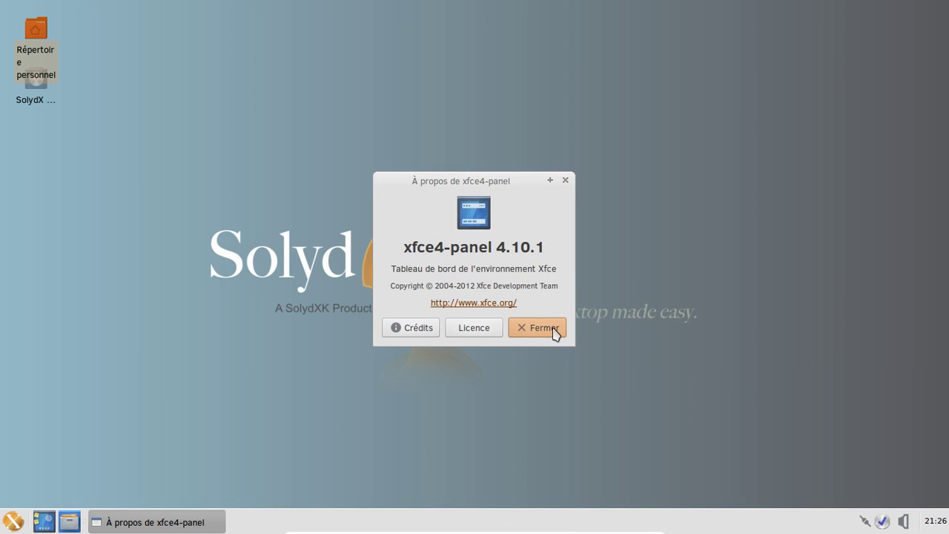
{"action": "left_click", "coordinate": [554, 327]}
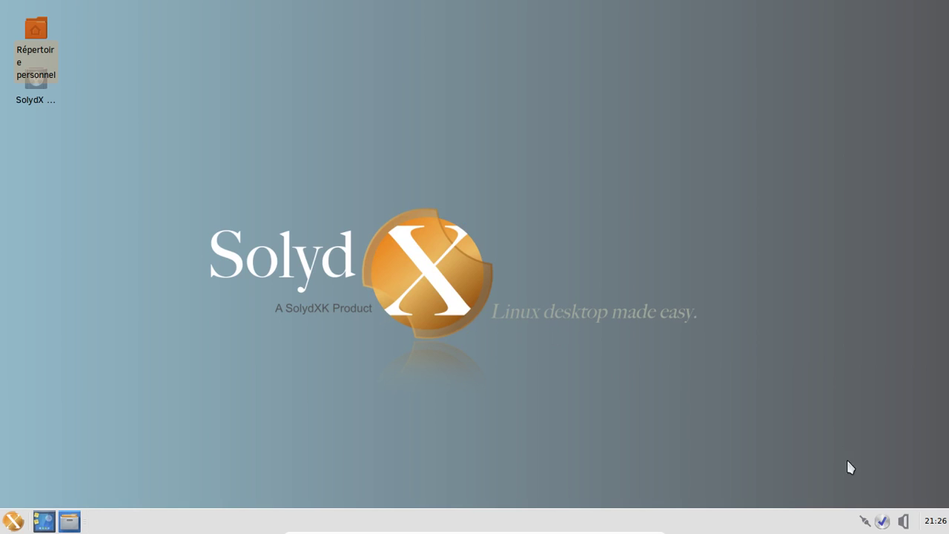
Peek at the panel calendar, then browse the application menu down to the Bureau category
{"action": "left_click", "coordinate": [931, 522]}
{"action": "left_click", "coordinate": [932, 523]}
{"action": "left_click", "coordinate": [14, 522]}
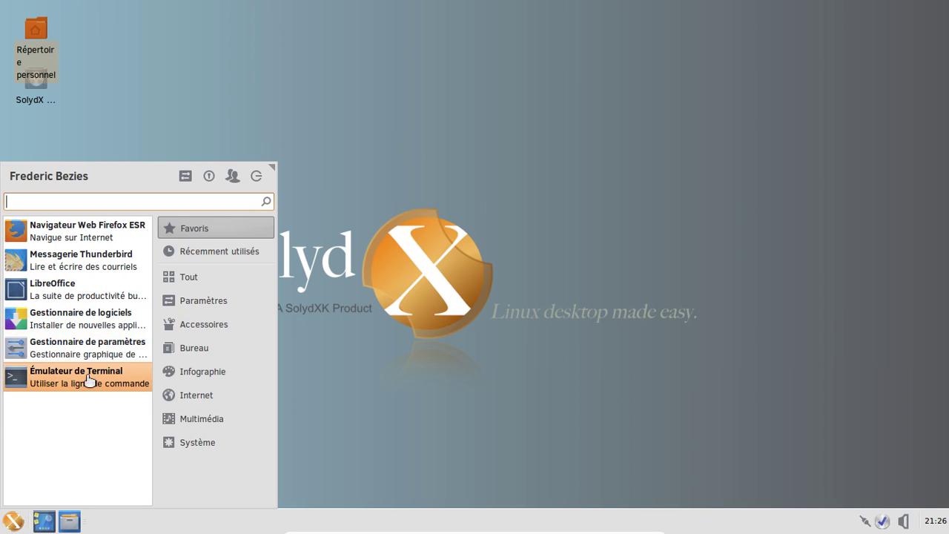
{"action": "mouse_move", "coordinate": [209, 325]}
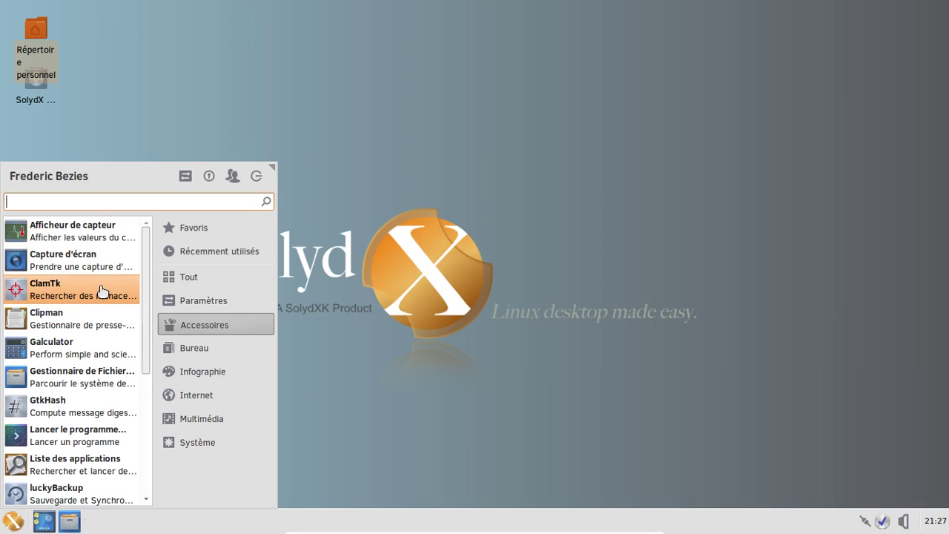
{"action": "scroll", "coordinate": [102, 291], "scroll_direction": "down", "scroll_amount": 1}
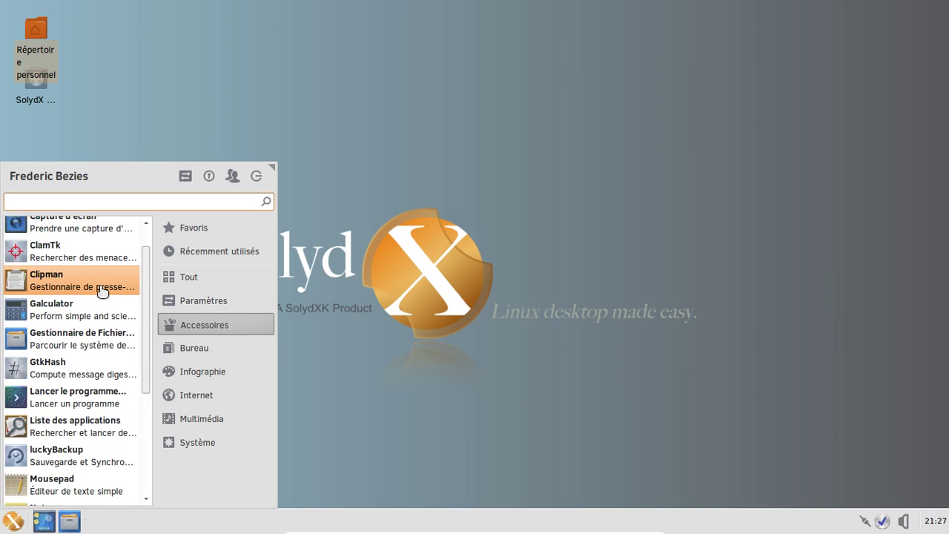
{"action": "scroll", "coordinate": [102, 293], "scroll_direction": "down", "scroll_amount": 1}
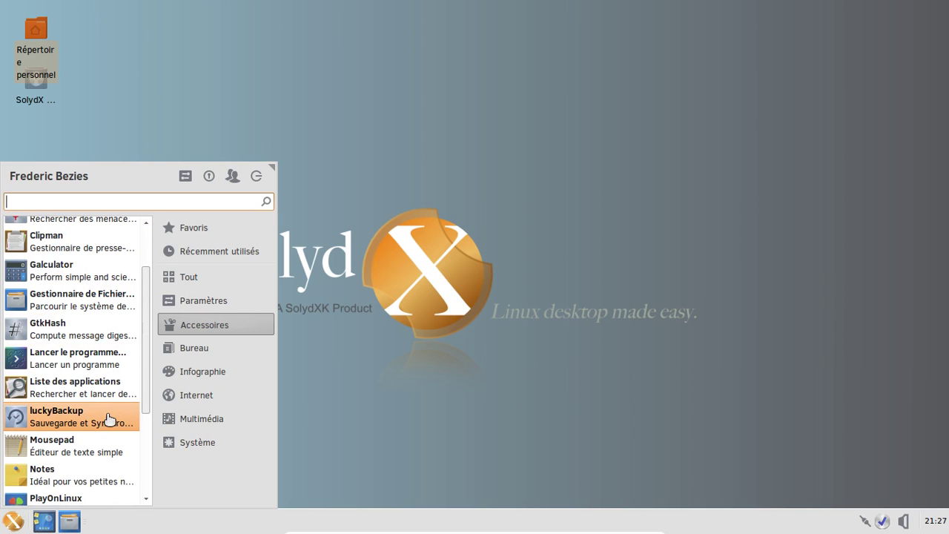
{"action": "scroll", "coordinate": [109, 419], "scroll_direction": "down", "scroll_amount": 2}
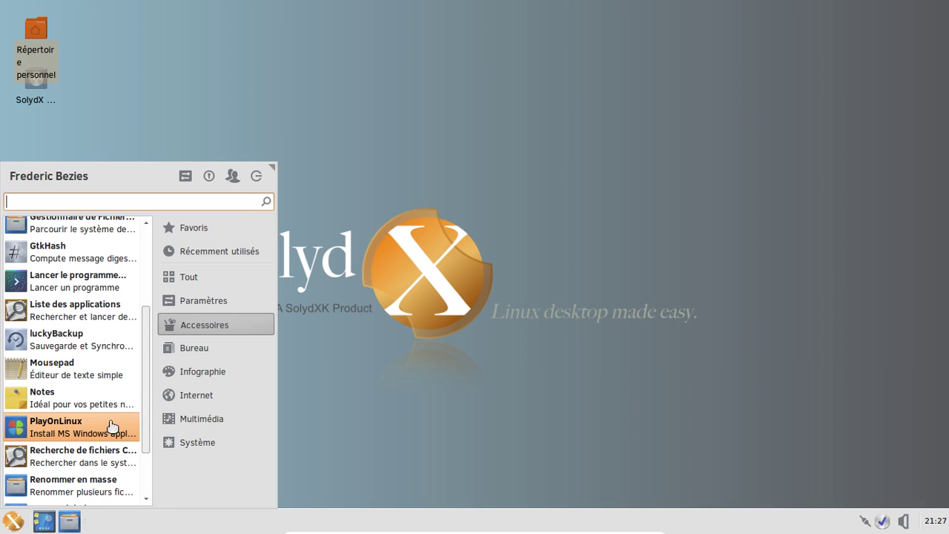
{"action": "scroll", "coordinate": [112, 426], "scroll_direction": "down", "scroll_amount": 1}
{"action": "scroll", "coordinate": [112, 426], "scroll_direction": "down", "scroll_amount": 1}
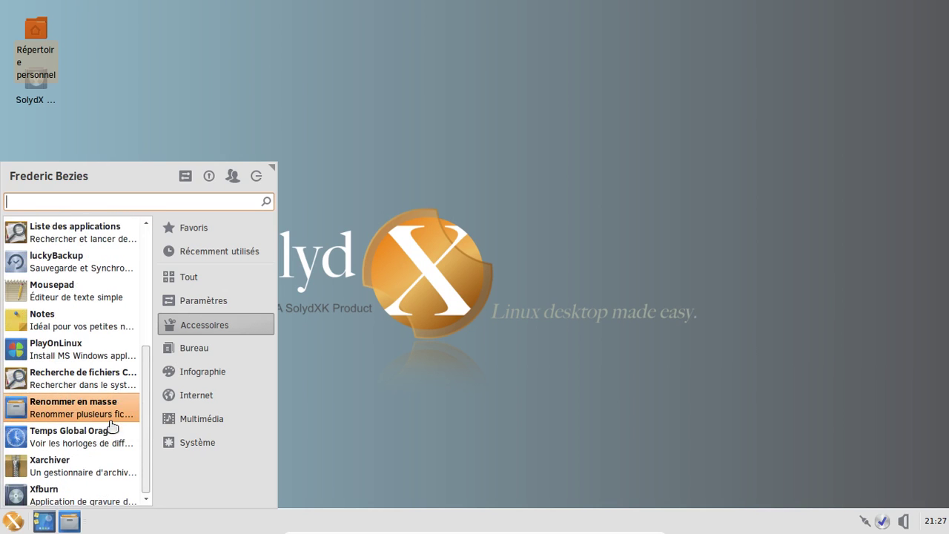
{"action": "left_click", "coordinate": [210, 347]}
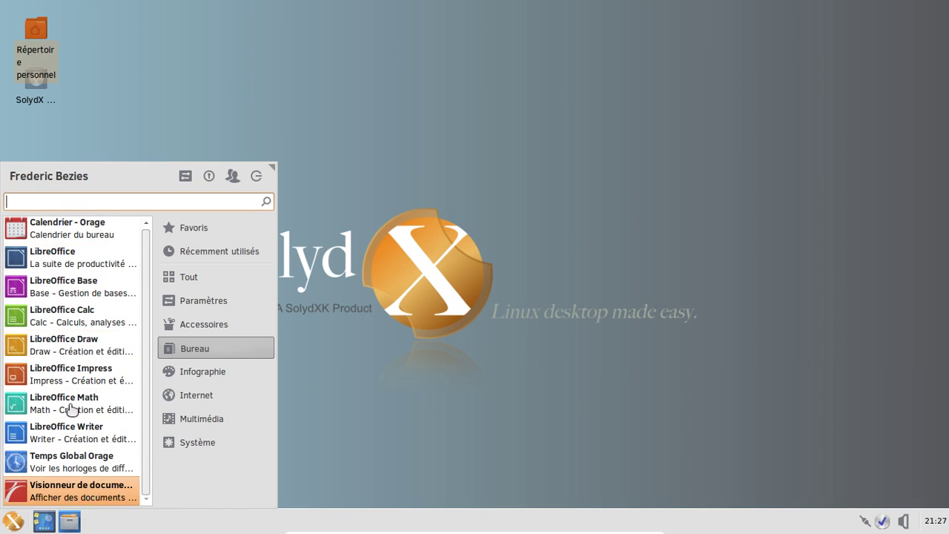
Launch the document viewer and view its About information, then dismiss it
{"action": "left_click", "coordinate": [90, 487]}
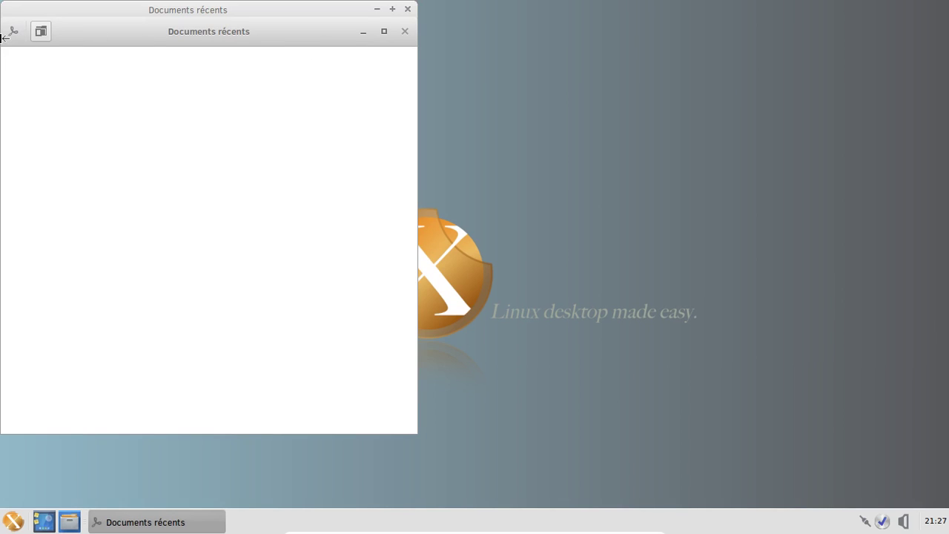
{"action": "left_click", "coordinate": [12, 32]}
{"action": "left_click", "coordinate": [41, 106]}
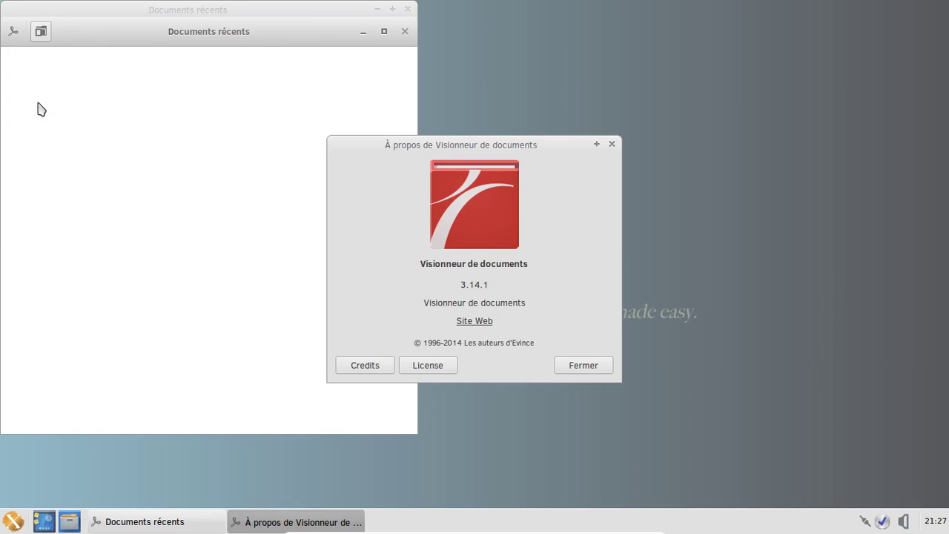
{"action": "left_click", "coordinate": [583, 365]}
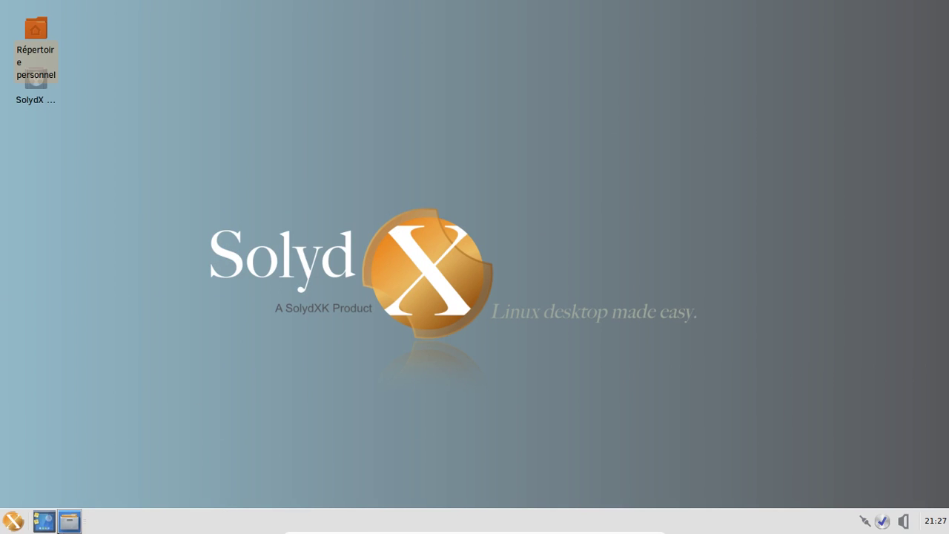
Browse the Bureau, Infographie, Internet and Multimédia menu categories and launch VLC
{"action": "left_click", "coordinate": [5, 526]}
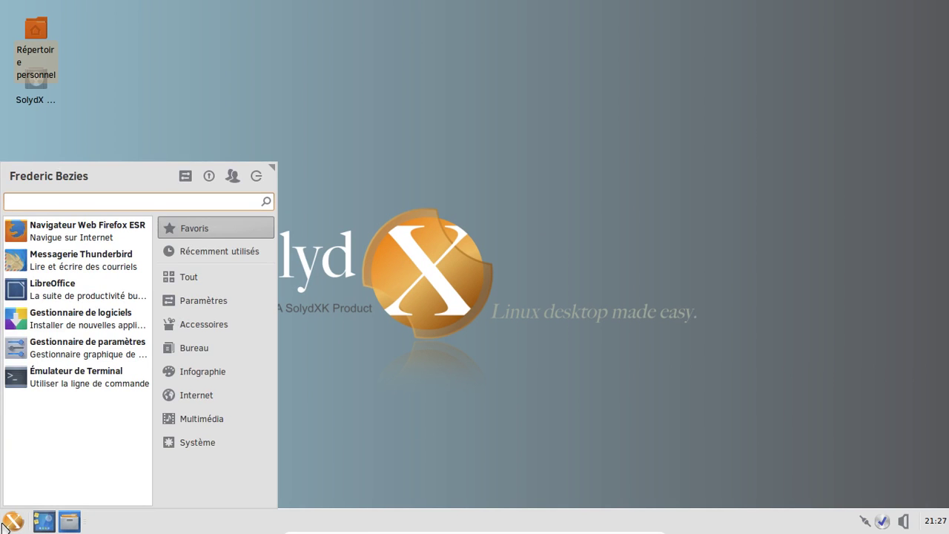
{"action": "left_click", "coordinate": [215, 347]}
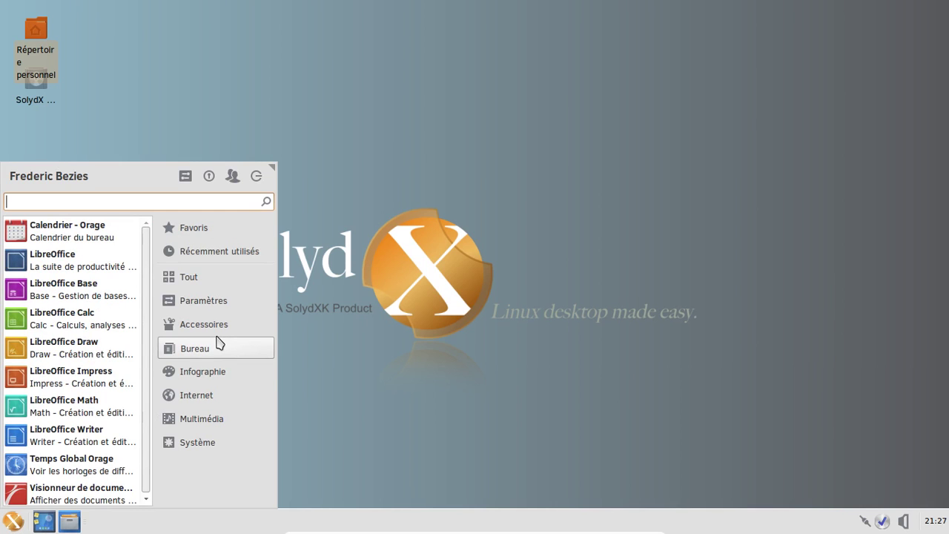
{"action": "left_click", "coordinate": [214, 376]}
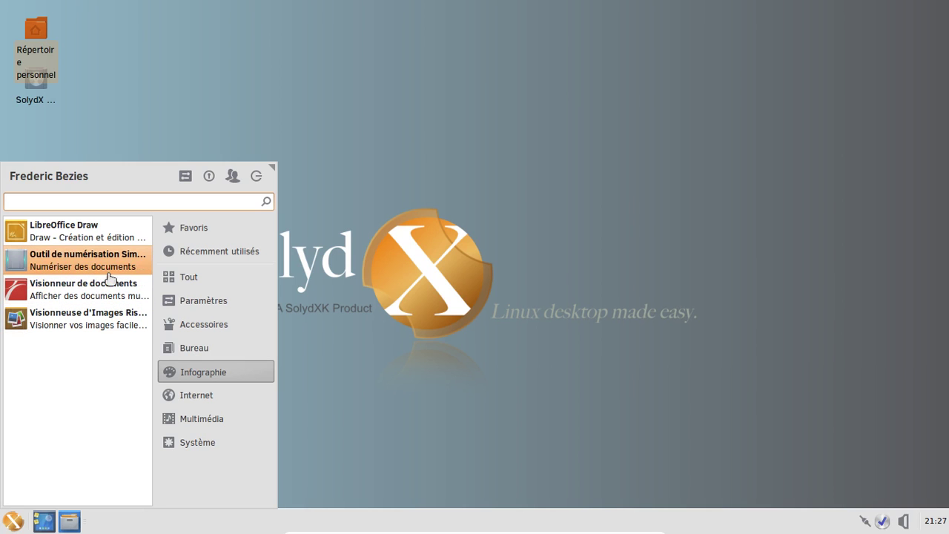
{"action": "left_click", "coordinate": [167, 395]}
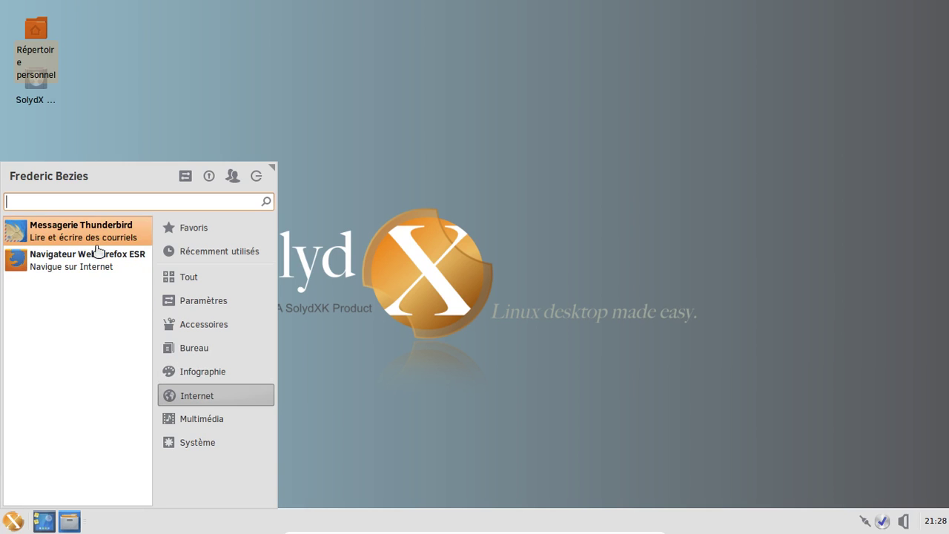
{"action": "left_click", "coordinate": [219, 419]}
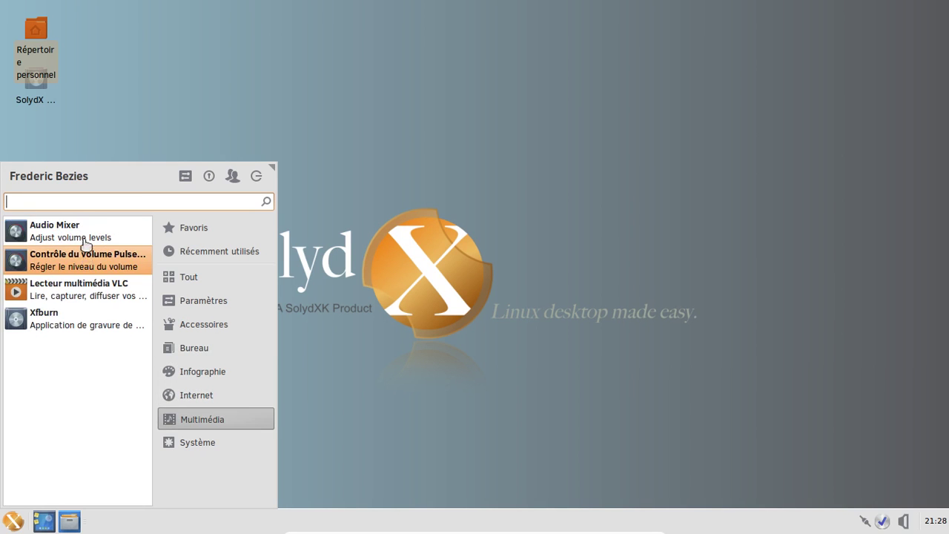
{"action": "left_click", "coordinate": [82, 295]}
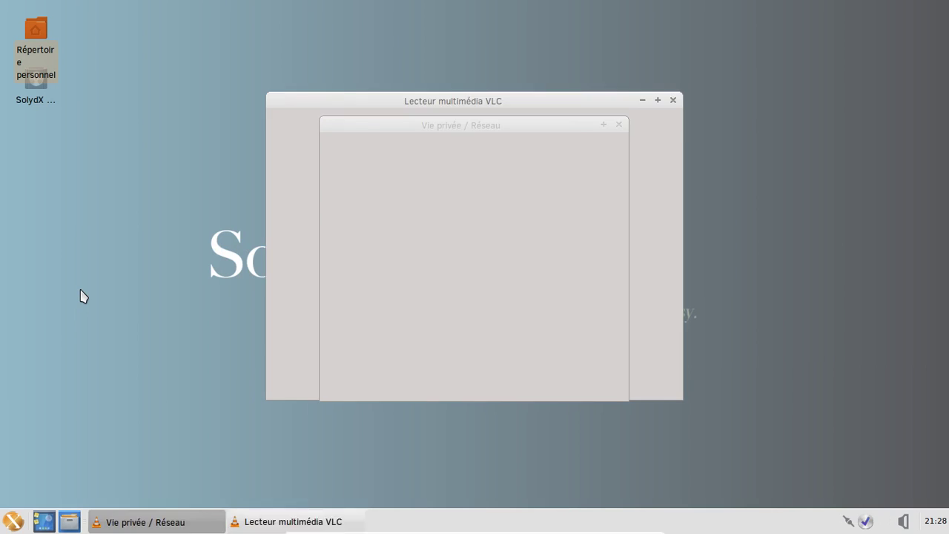
Accept VLC's privacy prompt, check its About box (2.2.0-rc2 Weatherwax), then close VLC
{"action": "left_click", "coordinate": [587, 386]}
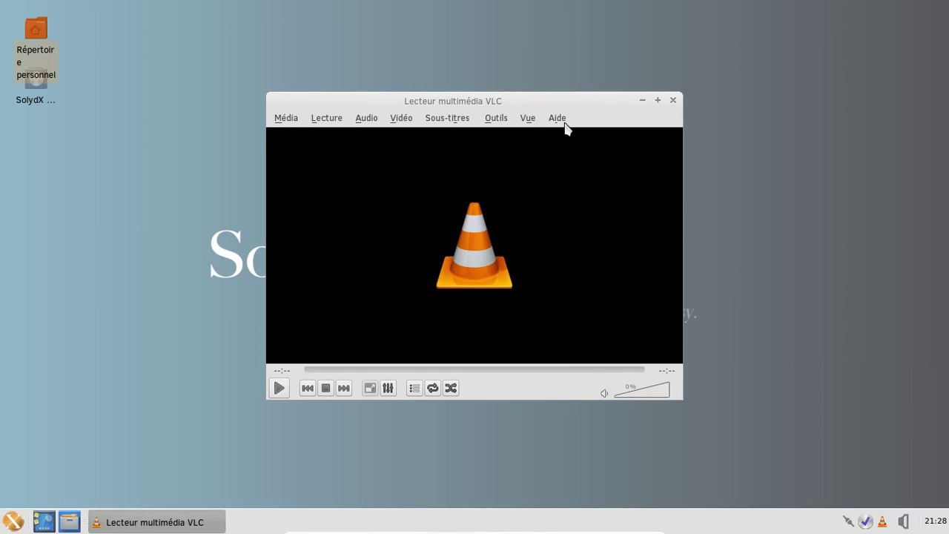
{"action": "left_click", "coordinate": [562, 120]}
{"action": "left_click", "coordinate": [567, 156]}
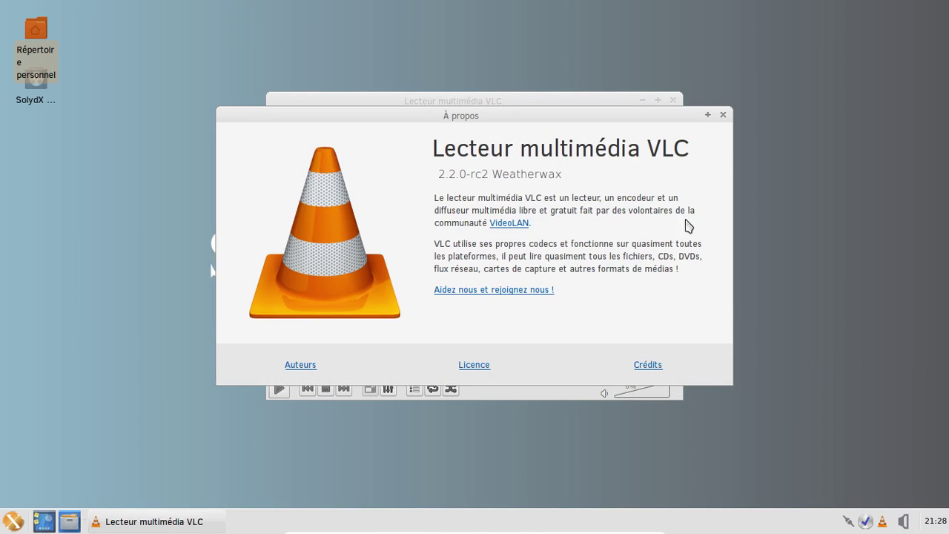
{"action": "left_click", "coordinate": [723, 115]}
{"action": "left_click", "coordinate": [673, 101]}
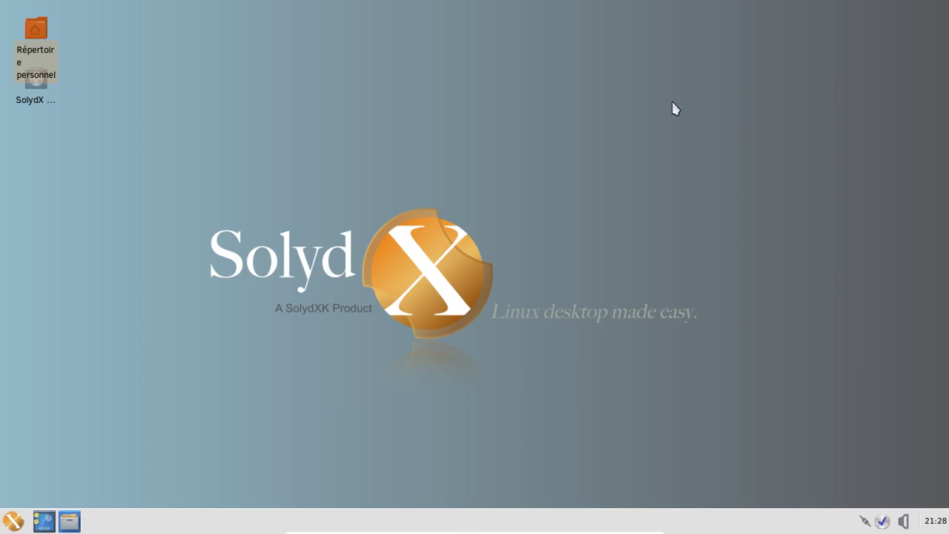
Open Configuration du pare-feu from the Système menu category, then close it
{"action": "left_click", "coordinate": [12, 518]}
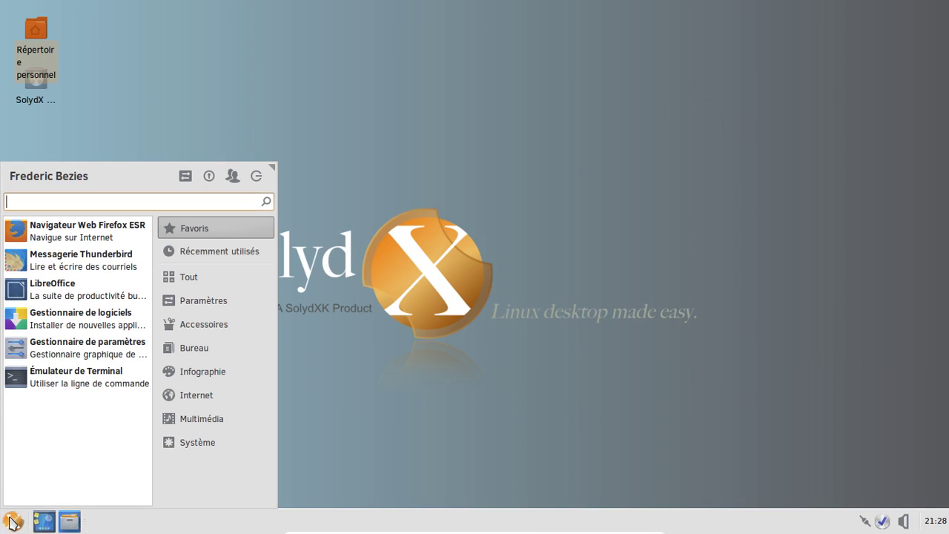
{"action": "left_click", "coordinate": [194, 421]}
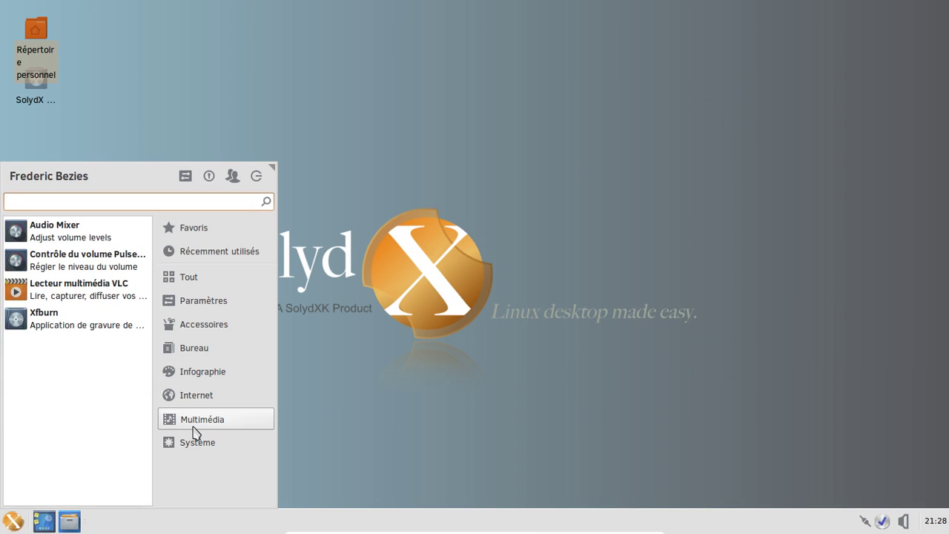
{"action": "left_click", "coordinate": [189, 443]}
{"action": "scroll", "coordinate": [147, 312], "scroll_direction": "down", "scroll_amount": 5}
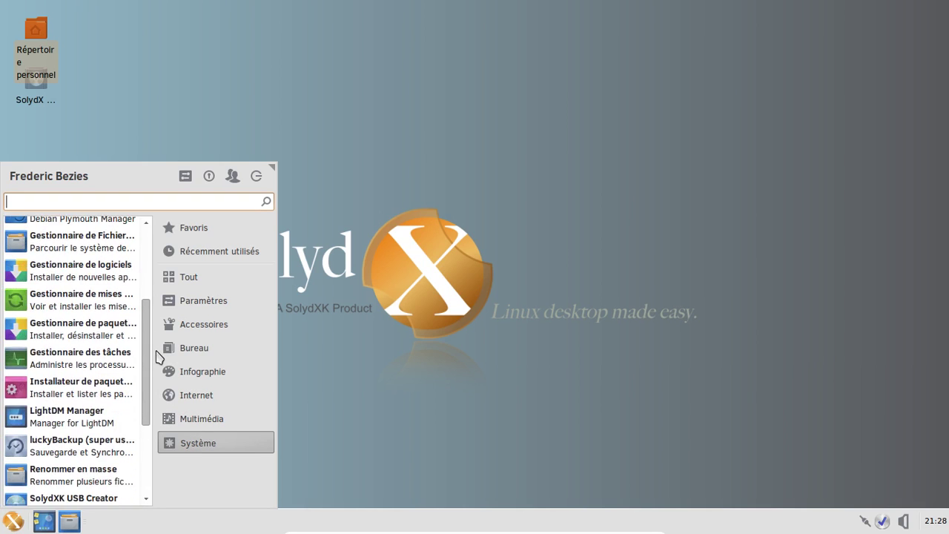
{"action": "scroll", "coordinate": [147, 349], "scroll_direction": "up", "scroll_amount": 5}
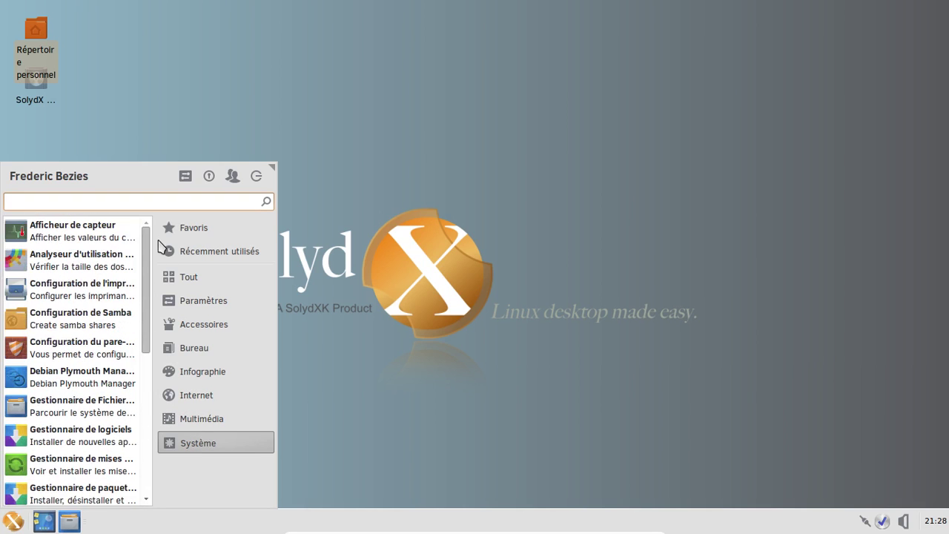
{"action": "left_click", "coordinate": [80, 349]}
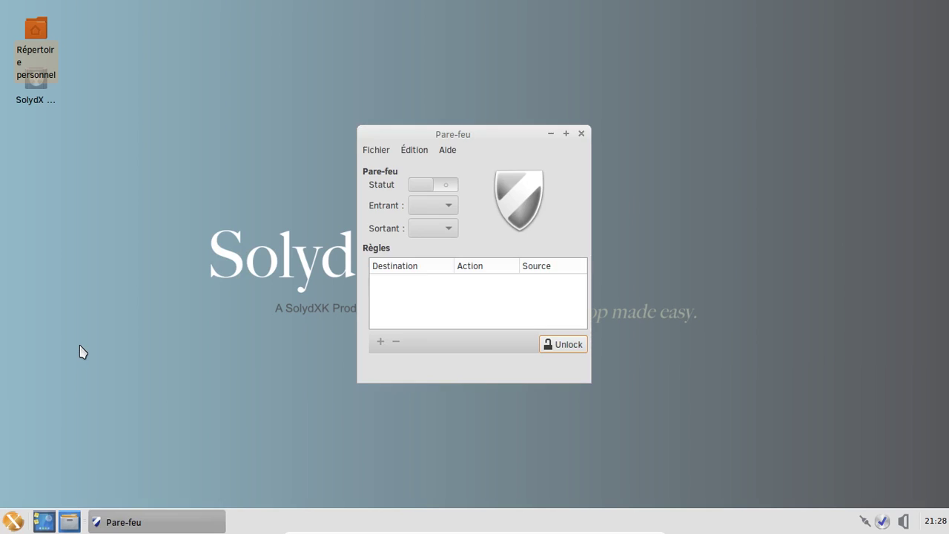
{"action": "left_click", "coordinate": [582, 134]}
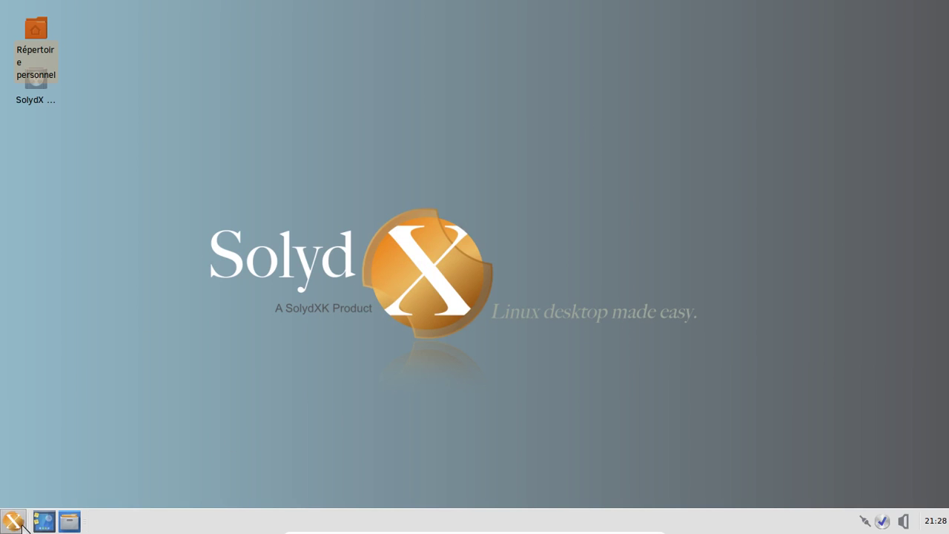
Launch SolydXK Welcome from the bottom of the Système category
{"action": "left_click", "coordinate": [22, 524]}
{"action": "left_click", "coordinate": [200, 445]}
{"action": "scroll", "coordinate": [100, 443], "scroll_direction": "down", "scroll_amount": 1}
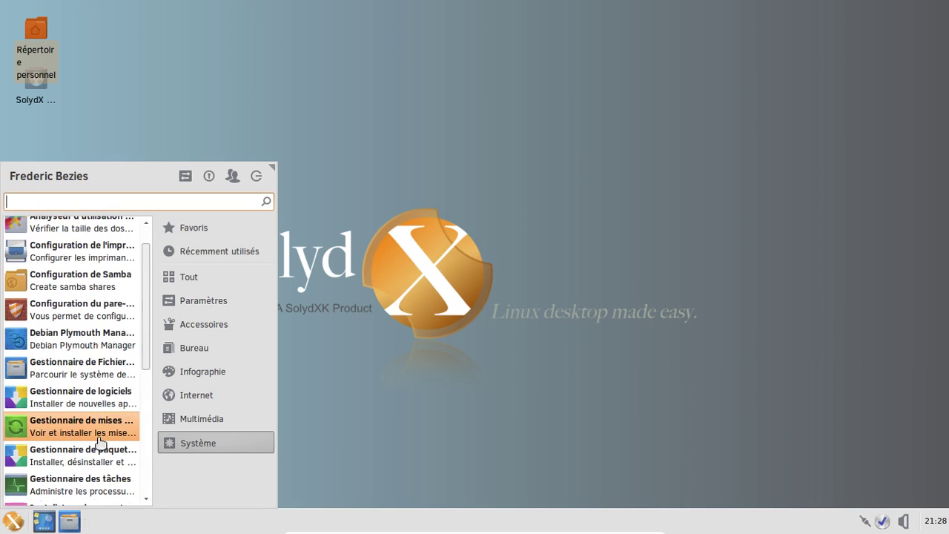
{"action": "scroll", "coordinate": [97, 449], "scroll_direction": "down", "scroll_amount": 3}
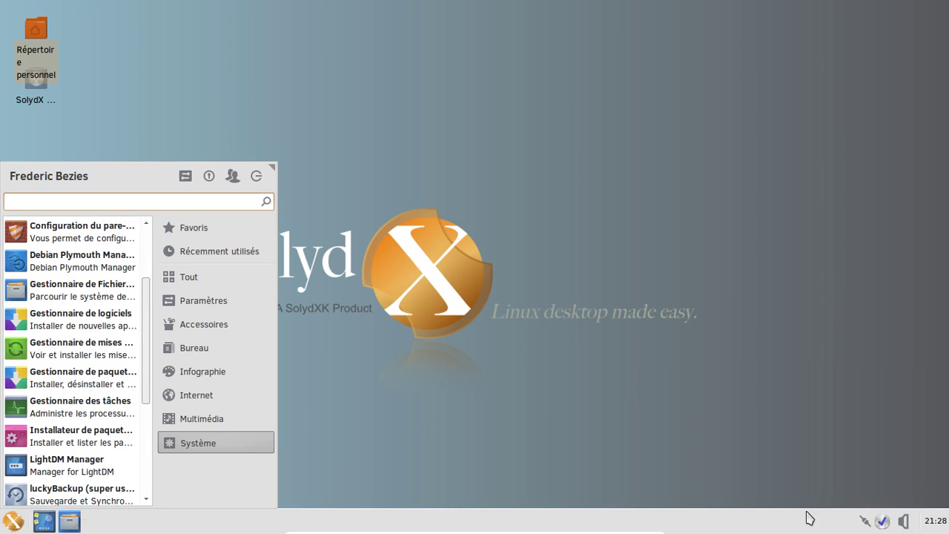
{"action": "scroll", "coordinate": [118, 438], "scroll_direction": "down", "scroll_amount": 3}
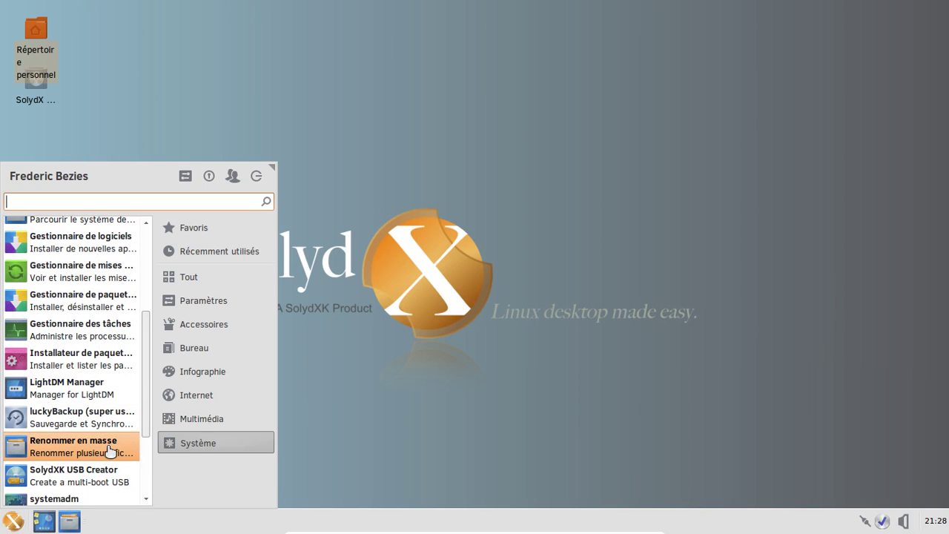
{"action": "scroll", "coordinate": [110, 450], "scroll_direction": "down", "scroll_amount": 3}
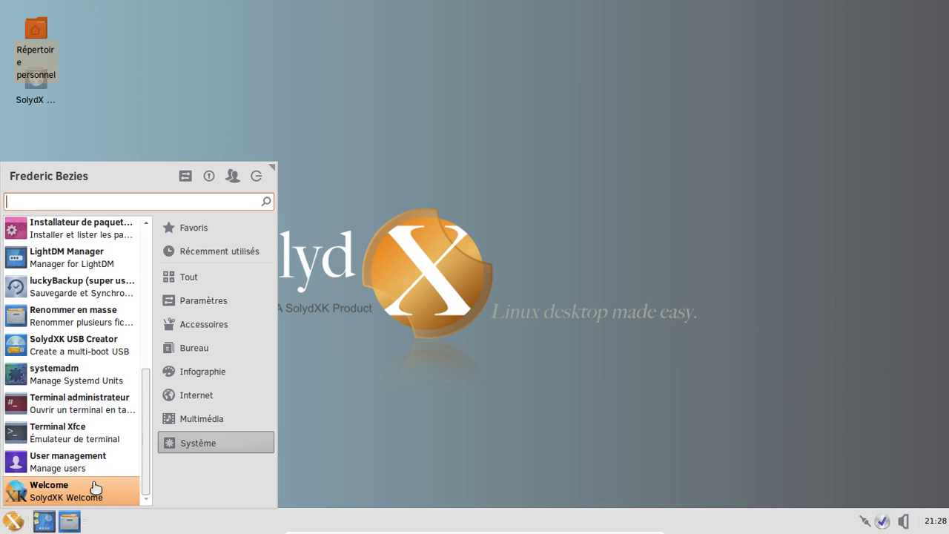
{"action": "left_click", "coordinate": [95, 488]}
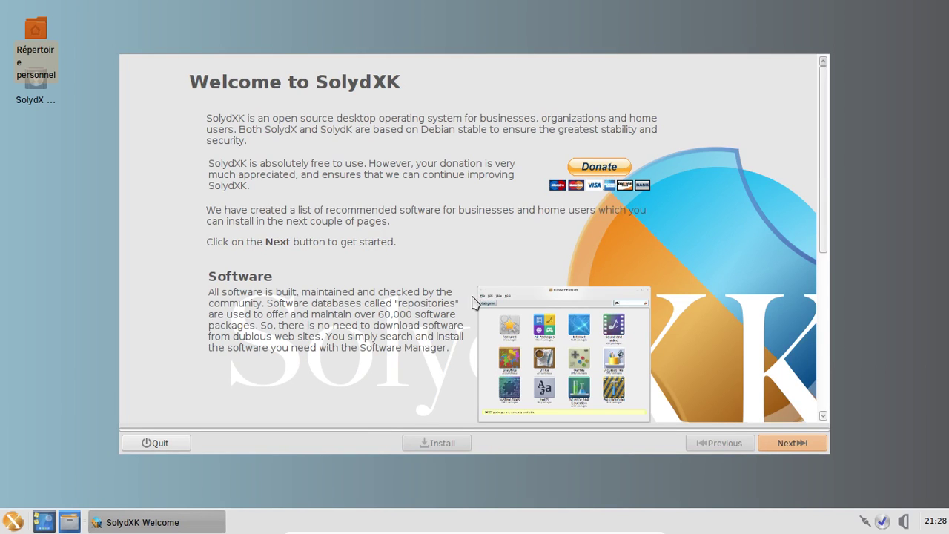
Read through the Business, Home and System applications pages of the Welcome tour
{"action": "left_click", "coordinate": [800, 443]}
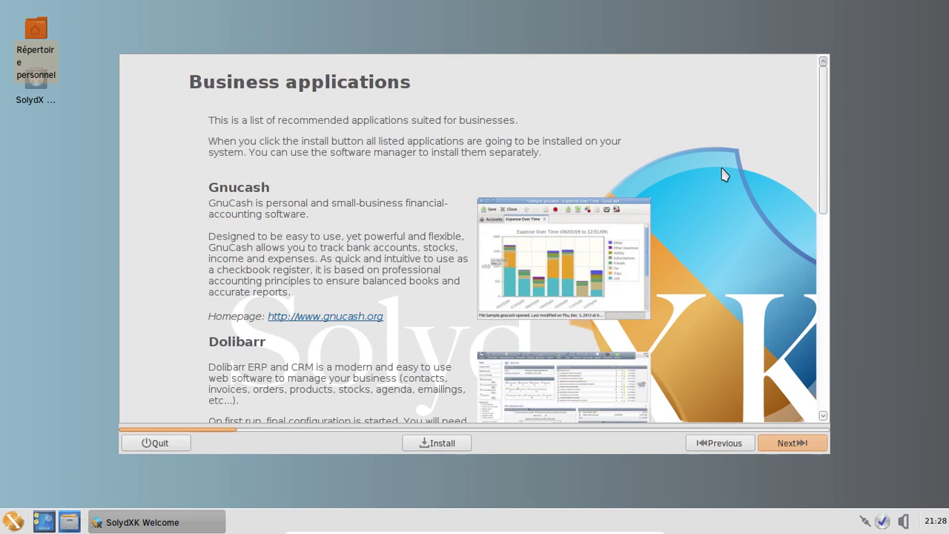
{"action": "scroll", "coordinate": [727, 172], "scroll_direction": "down", "scroll_amount": 2}
{"action": "scroll", "coordinate": [727, 172], "scroll_direction": "down", "scroll_amount": 10}
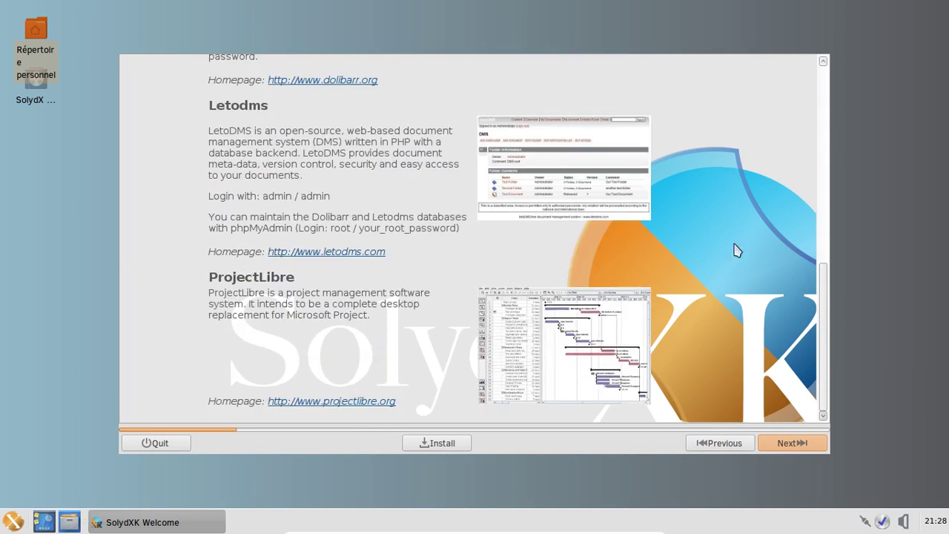
{"action": "left_click", "coordinate": [782, 445]}
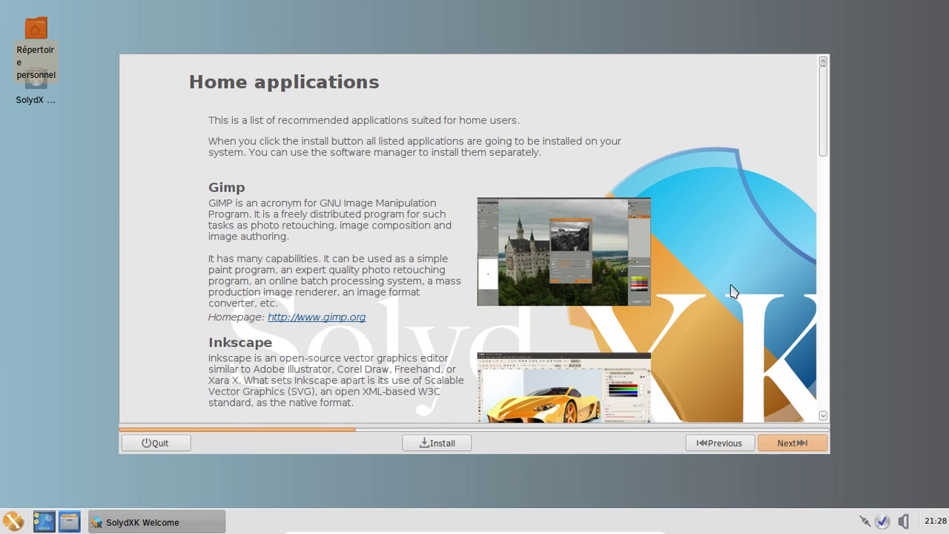
{"action": "scroll", "coordinate": [741, 198], "scroll_direction": "down", "scroll_amount": 3}
{"action": "scroll", "coordinate": [740, 199], "scroll_direction": "down", "scroll_amount": 10}
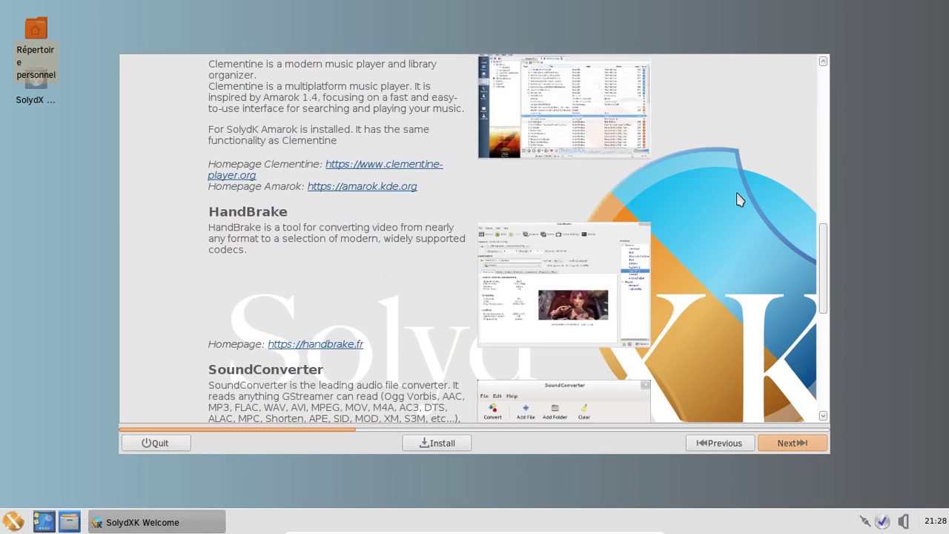
{"action": "scroll", "coordinate": [740, 199], "scroll_direction": "down", "scroll_amount": 10}
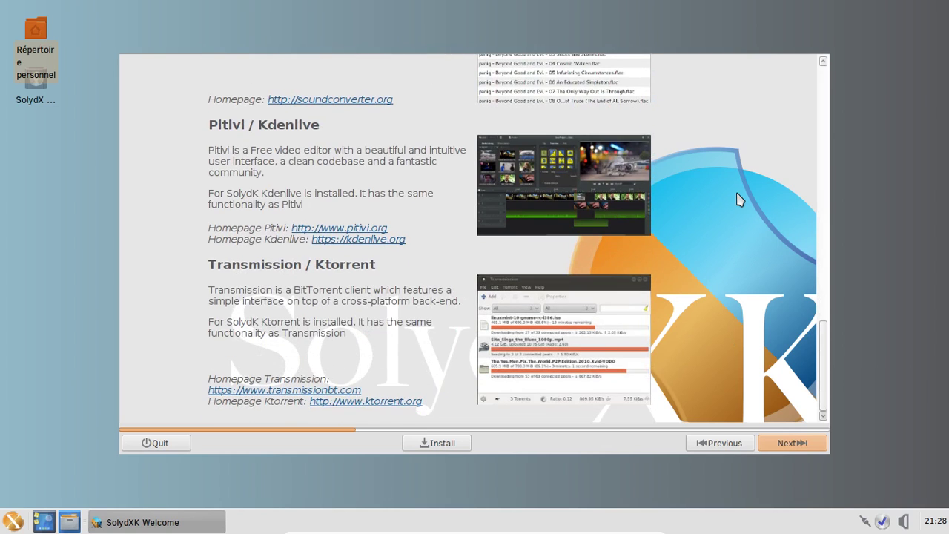
{"action": "left_click", "coordinate": [797, 443]}
{"action": "scroll", "coordinate": [764, 252], "scroll_direction": "down", "scroll_amount": 5}
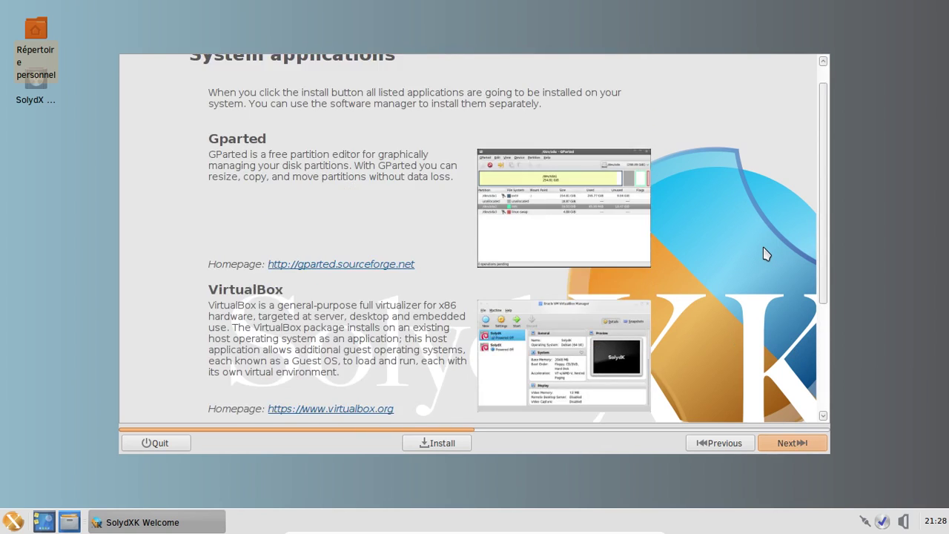
{"action": "scroll", "coordinate": [764, 254], "scroll_direction": "down", "scroll_amount": 3}
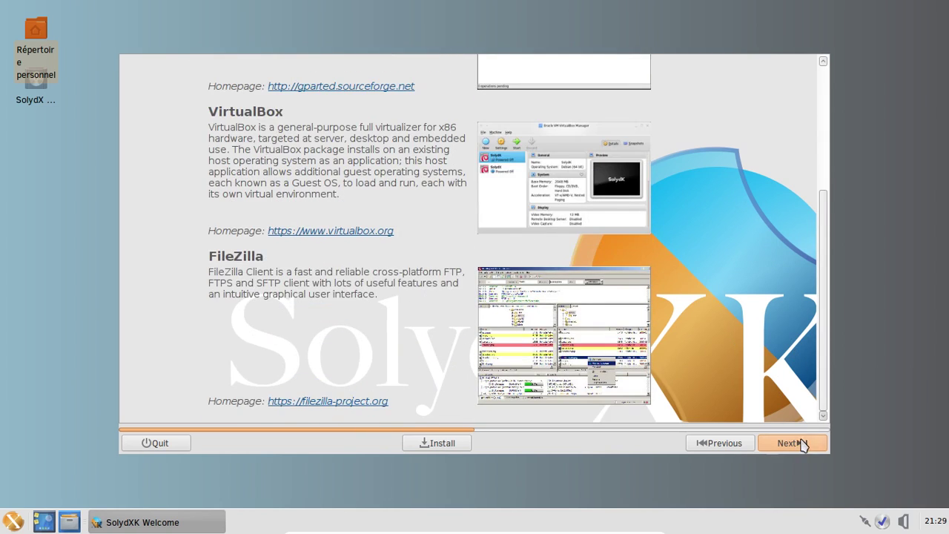
Continue through Games, Multimedia codecs and Hardware drivers, then quit Welcome without installing
{"action": "left_click", "coordinate": [799, 442]}
{"action": "scroll", "coordinate": [734, 269], "scroll_direction": "down", "scroll_amount": 3}
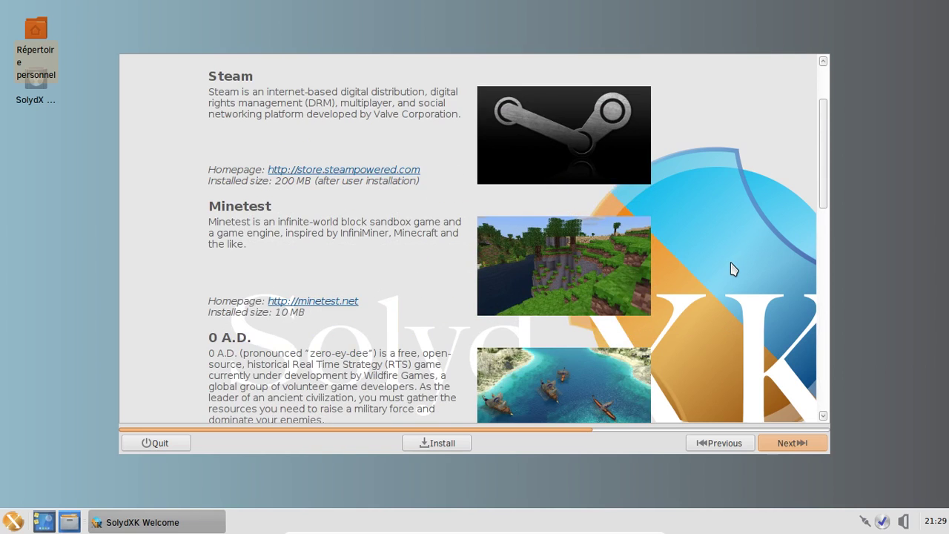
{"action": "scroll", "coordinate": [733, 269], "scroll_direction": "down", "scroll_amount": 15}
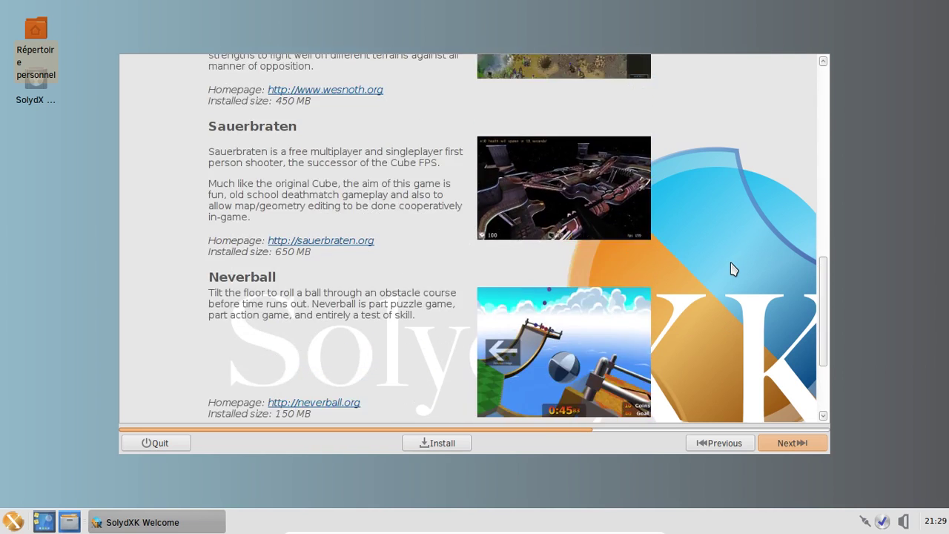
{"action": "scroll", "coordinate": [733, 269], "scroll_direction": "down", "scroll_amount": 4}
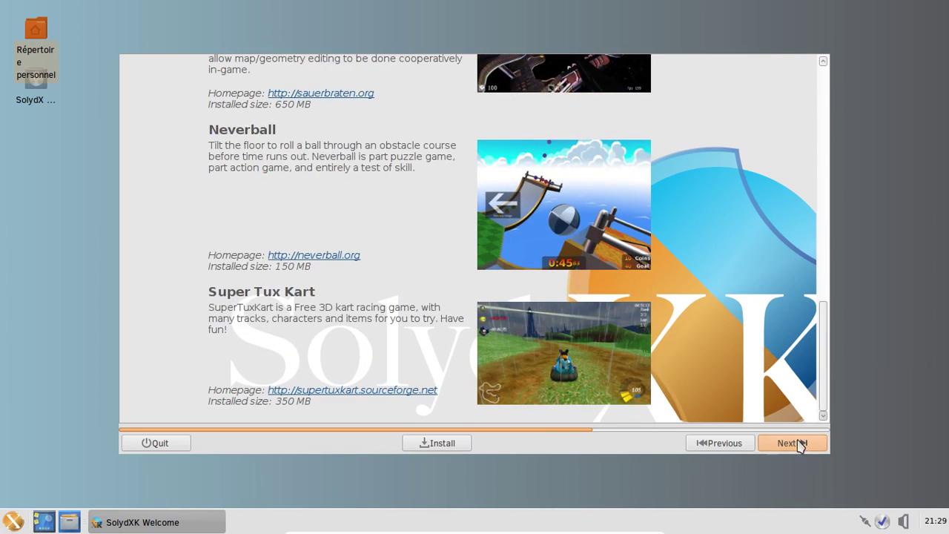
{"action": "left_click", "coordinate": [799, 444]}
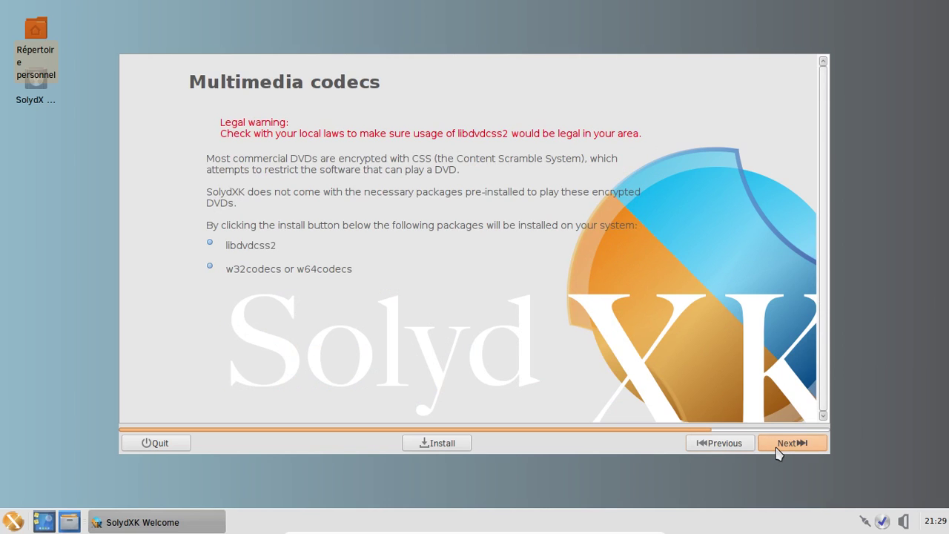
{"action": "left_click", "coordinate": [778, 451]}
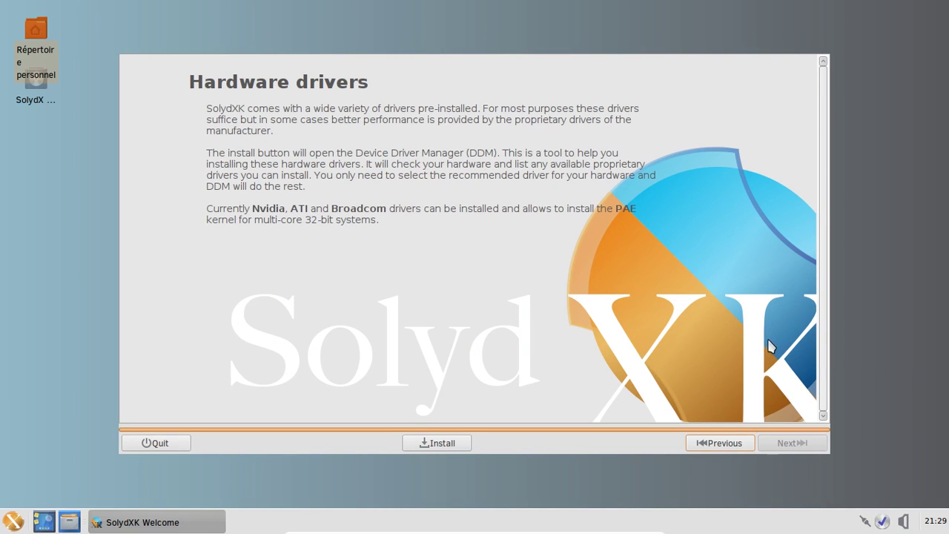
{"action": "left_click", "coordinate": [156, 444]}
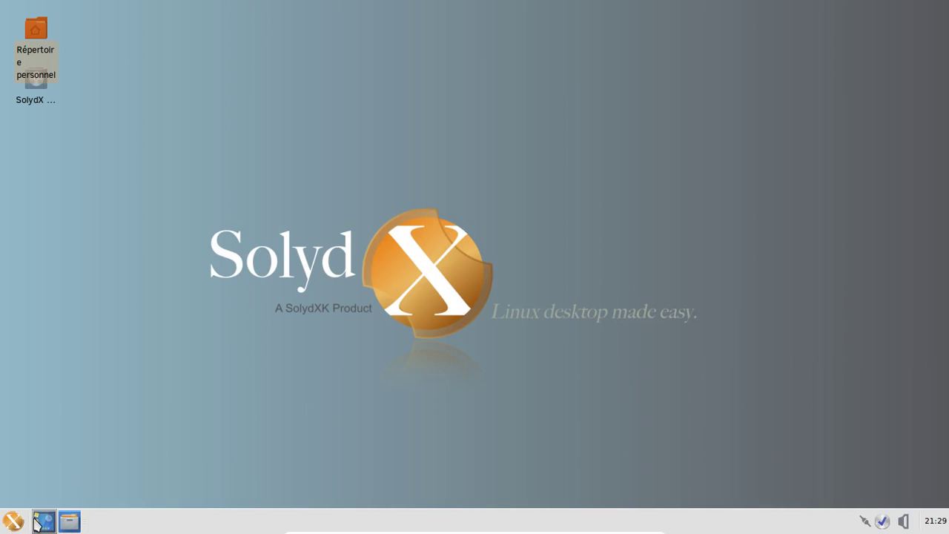
Launch Gestionnaire de logiciels from the menu and authenticate with the administrator password
{"action": "left_click", "coordinate": [14, 521]}
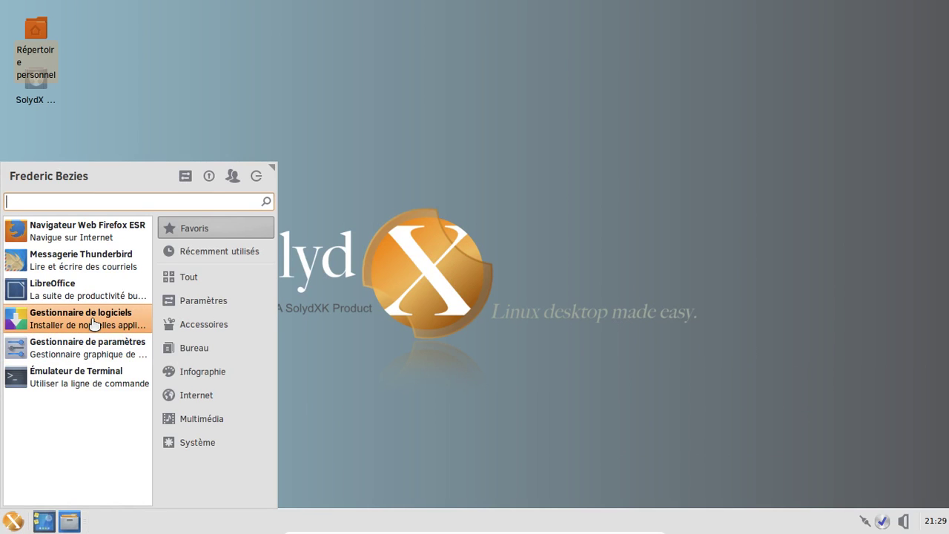
{"action": "left_click", "coordinate": [93, 324]}
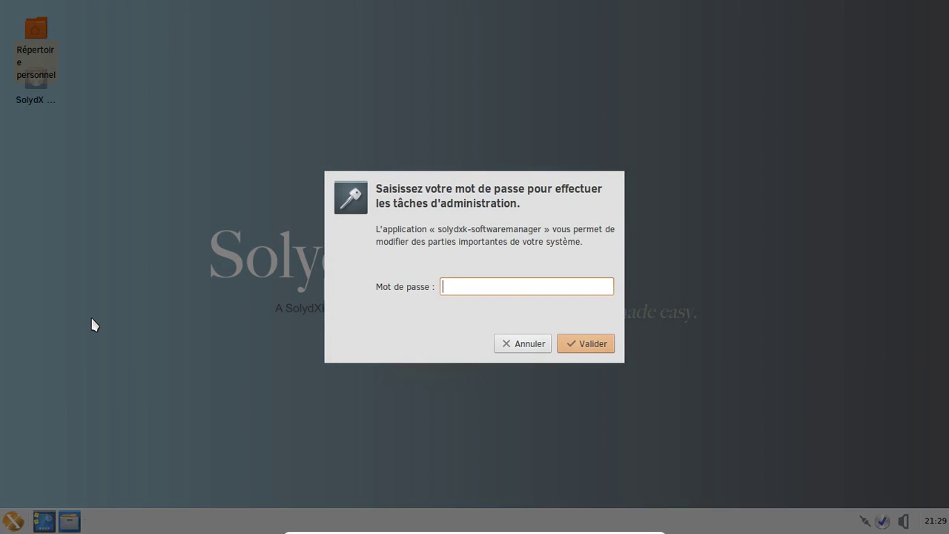
{"action": "type", "text": "*********"}
{"action": "key", "text": "Return"}
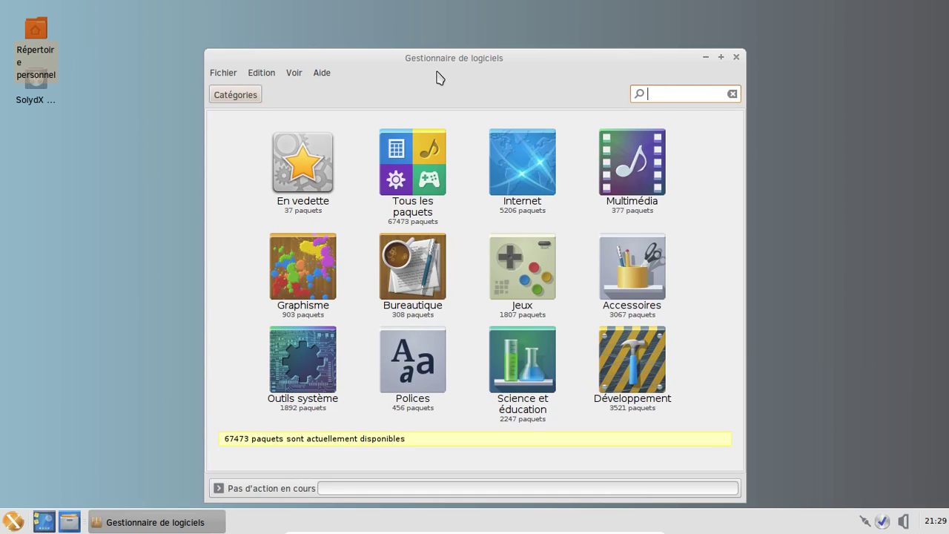
Search for 'fil', open the filezilla 3.9.0.5-1 details and start installing it
{"action": "left_click_drag", "start_coordinate": [417, 58], "coordinate": [389, 32]}
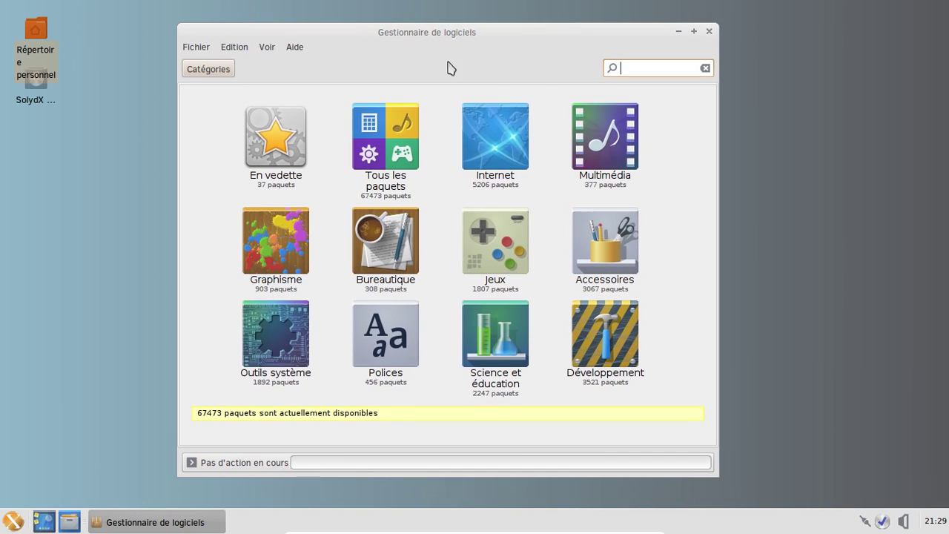
{"action": "type", "text": "fil"}
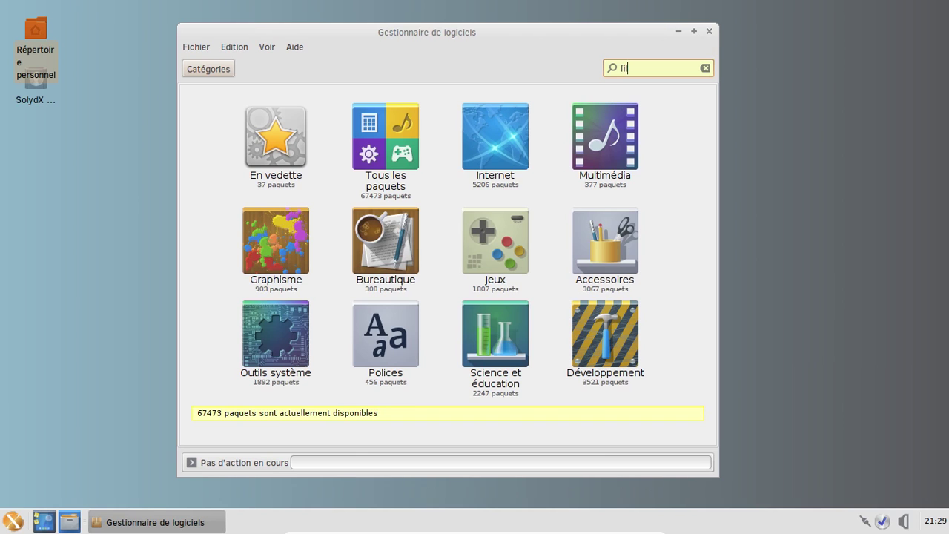
{"action": "key", "text": "Return"}
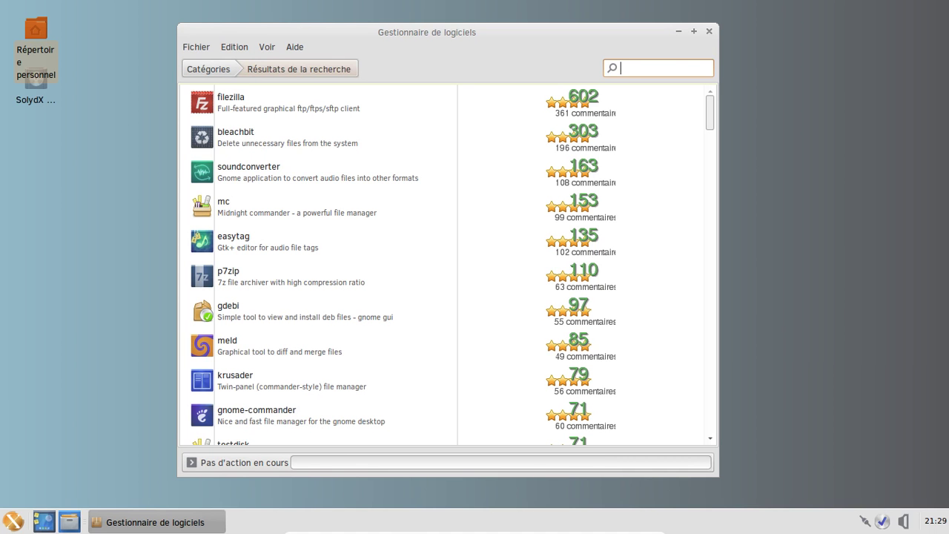
{"action": "type", "text": "fil"}
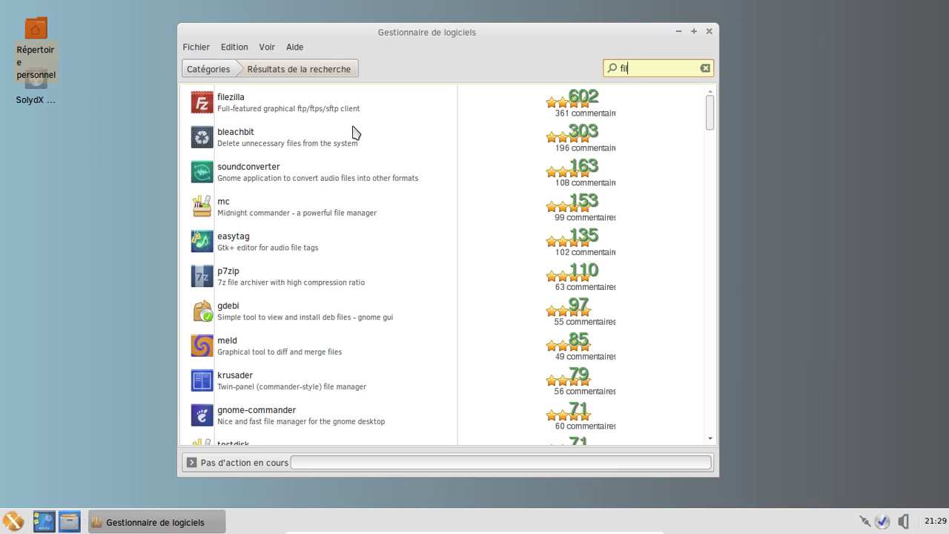
{"action": "left_click", "coordinate": [328, 106]}
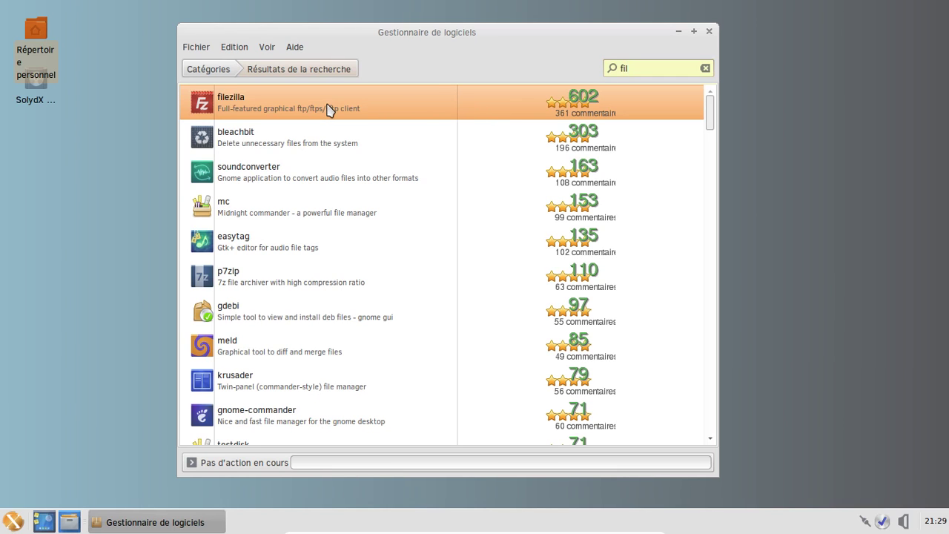
{"action": "double_click", "coordinate": [215, 110]}
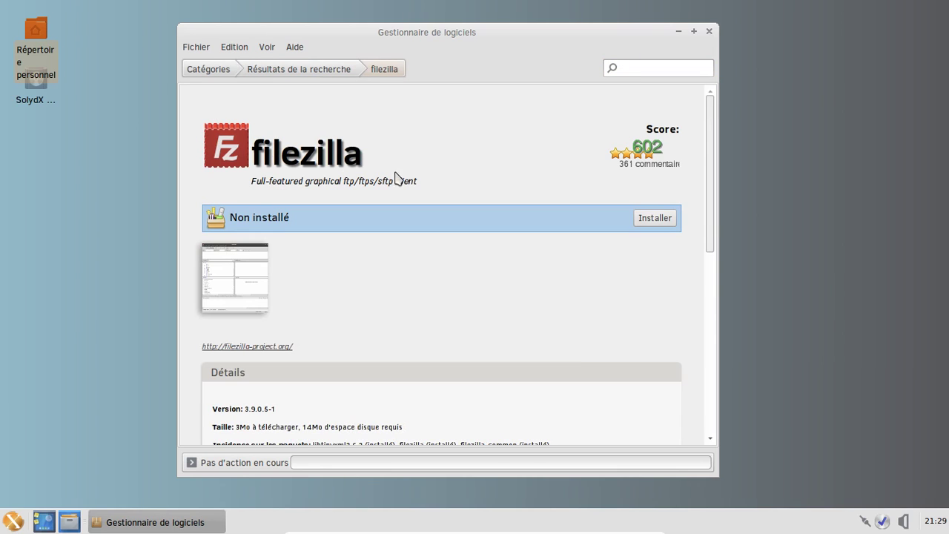
{"action": "left_click", "coordinate": [656, 218]}
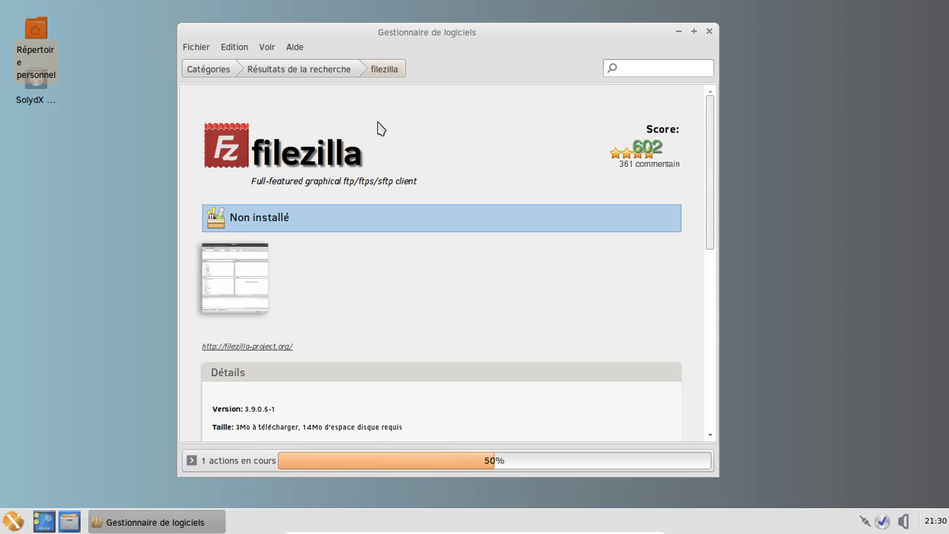
Search for 'gimp', open its details page and install GIMP 2.8.14-1+b1
{"action": "left_click", "coordinate": [627, 69]}
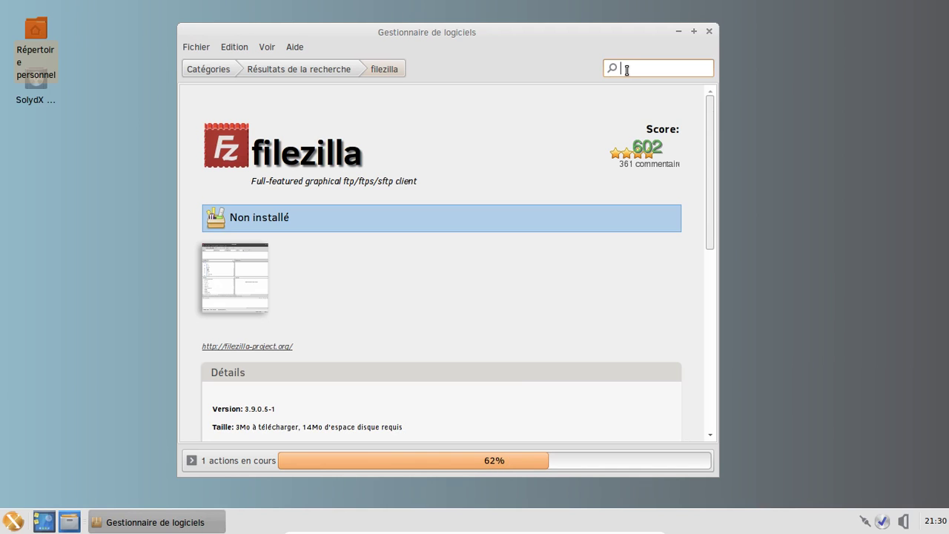
{"action": "type", "text": "fire"}
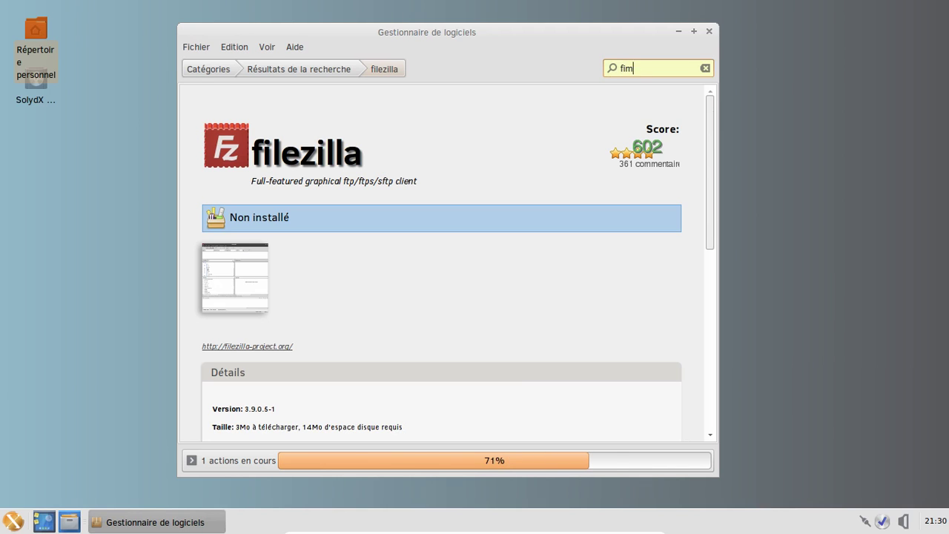
{"action": "key", "text": "BackSpace"}
{"action": "key", "text": "BackSpace"}
{"action": "key", "text": "BackSpace"}
{"action": "key", "text": "BackSpace"}
{"action": "type", "text": "gimp"}
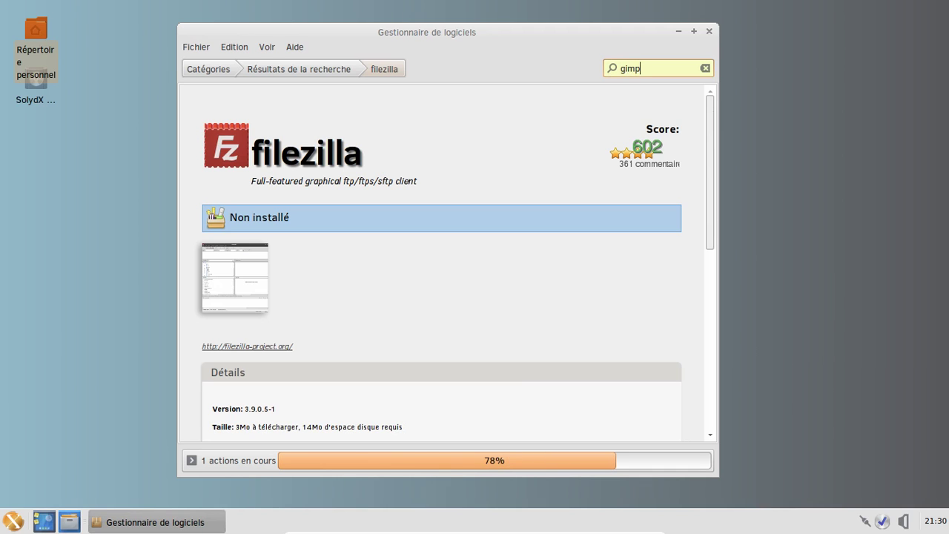
{"action": "key", "text": "Return"}
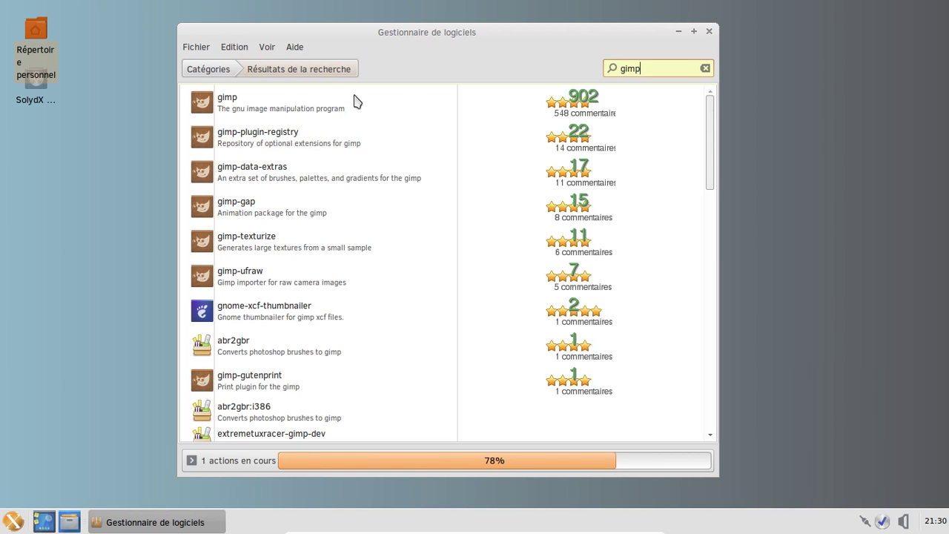
{"action": "left_click", "coordinate": [307, 111]}
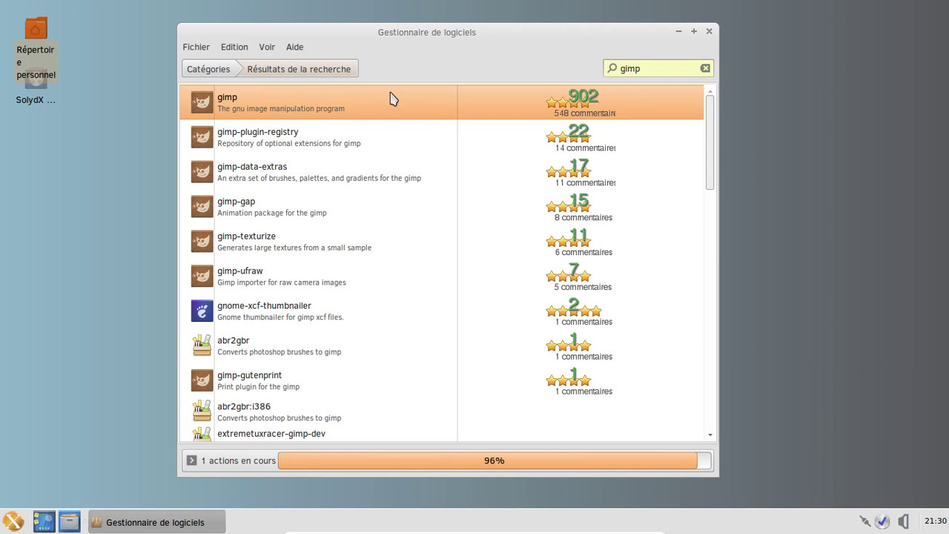
{"action": "double_click", "coordinate": [352, 109]}
{"action": "left_click", "coordinate": [669, 220]}
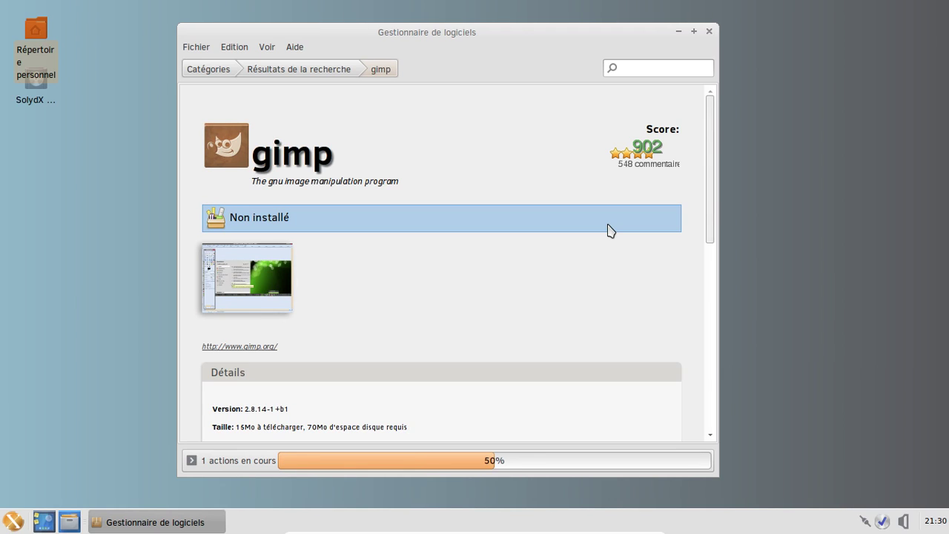
{"action": "left_click", "coordinate": [631, 67]}
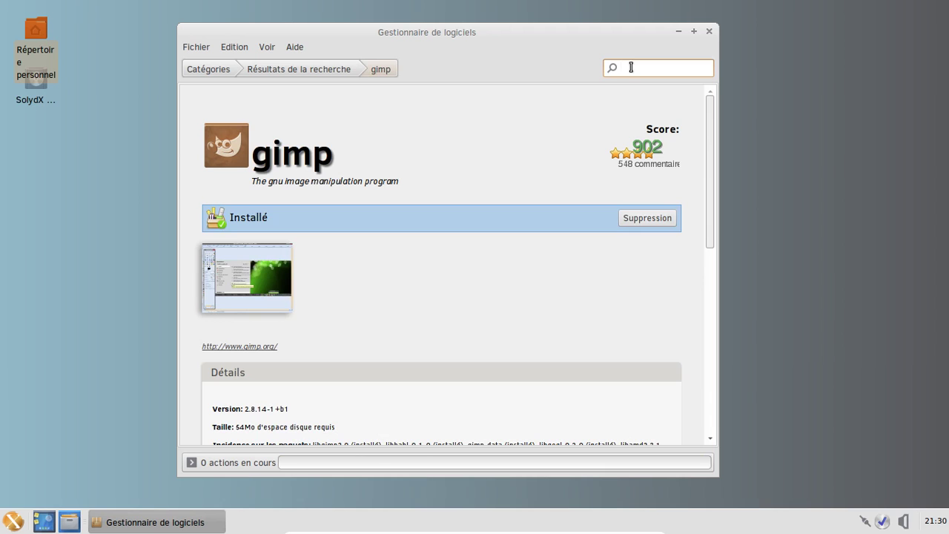
Search 'transmission', install the transmission-gtk 2.84-0.2 package, then close the Software Manager
{"action": "type", "text": "transmission"}
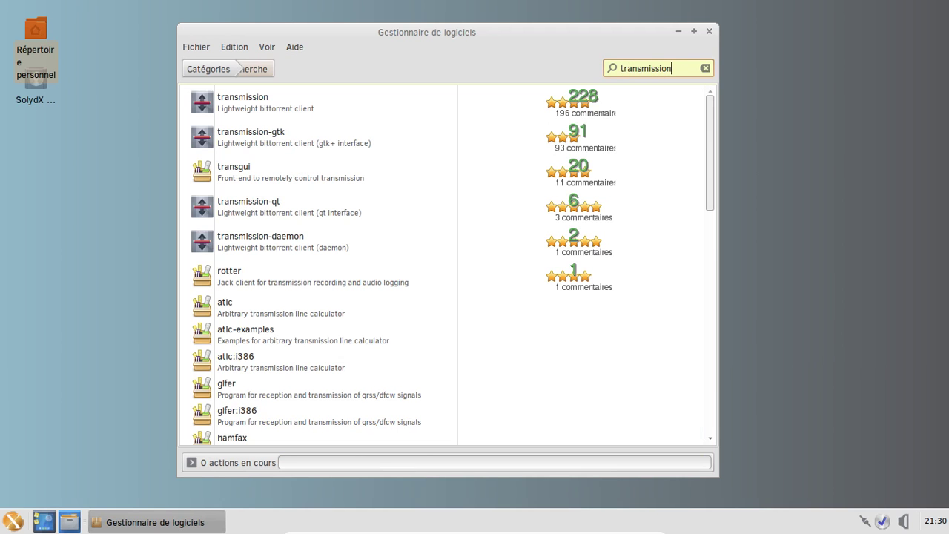
{"action": "left_click", "coordinate": [348, 111]}
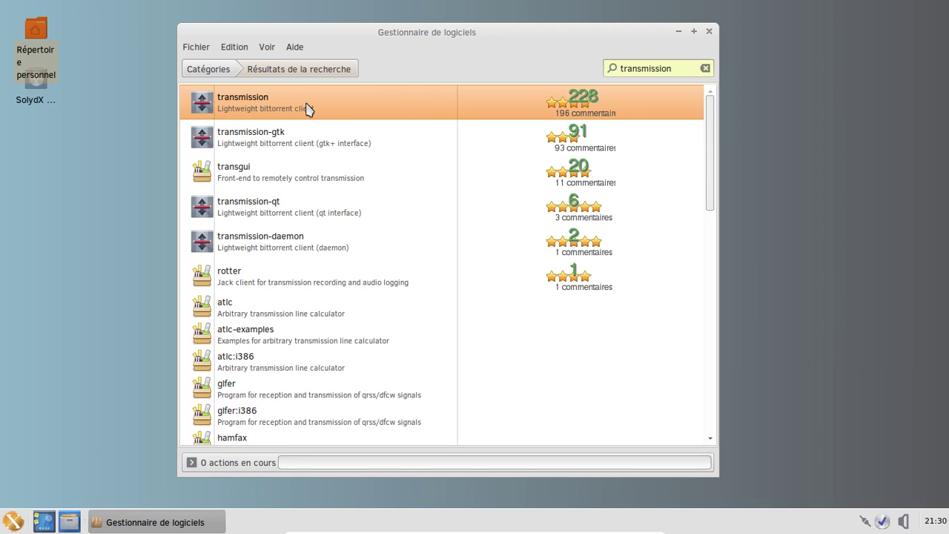
{"action": "left_click", "coordinate": [294, 138]}
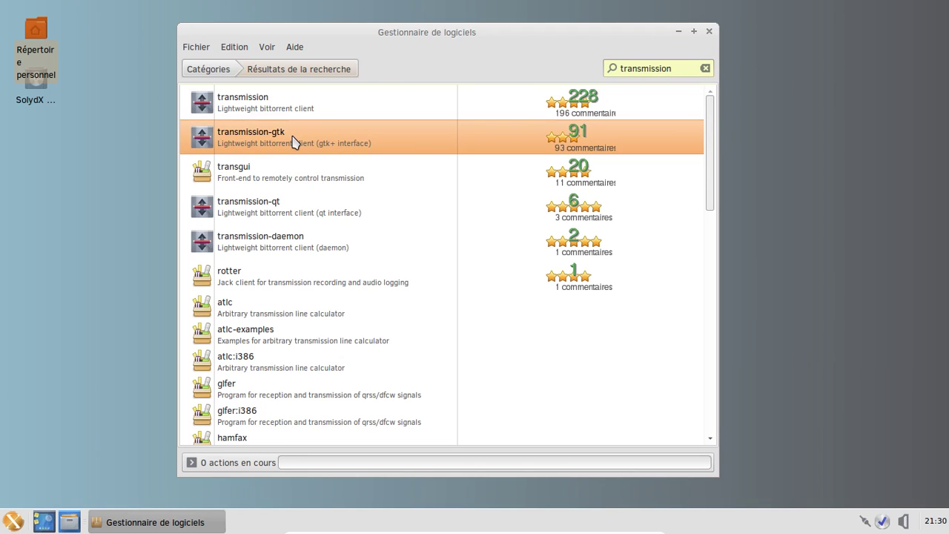
{"action": "left_click", "coordinate": [294, 138]}
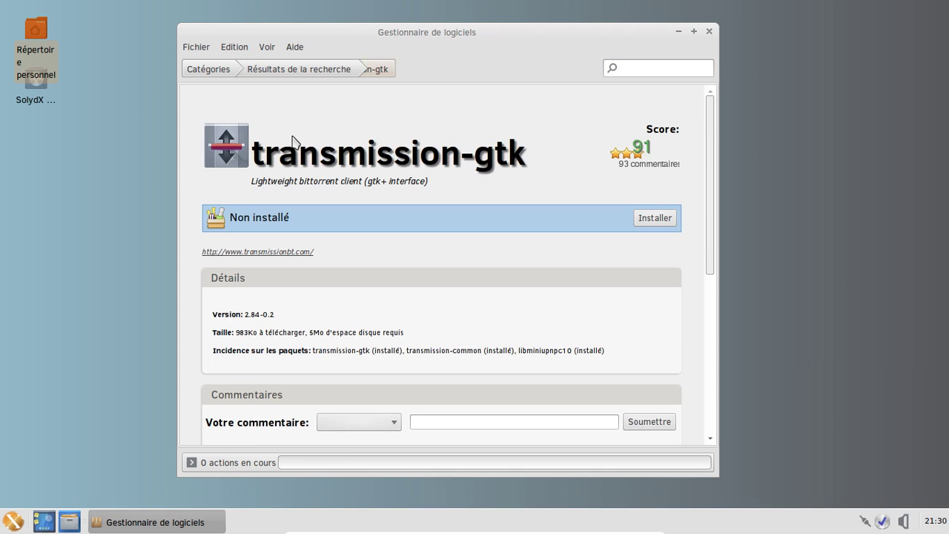
{"action": "left_click", "coordinate": [653, 222]}
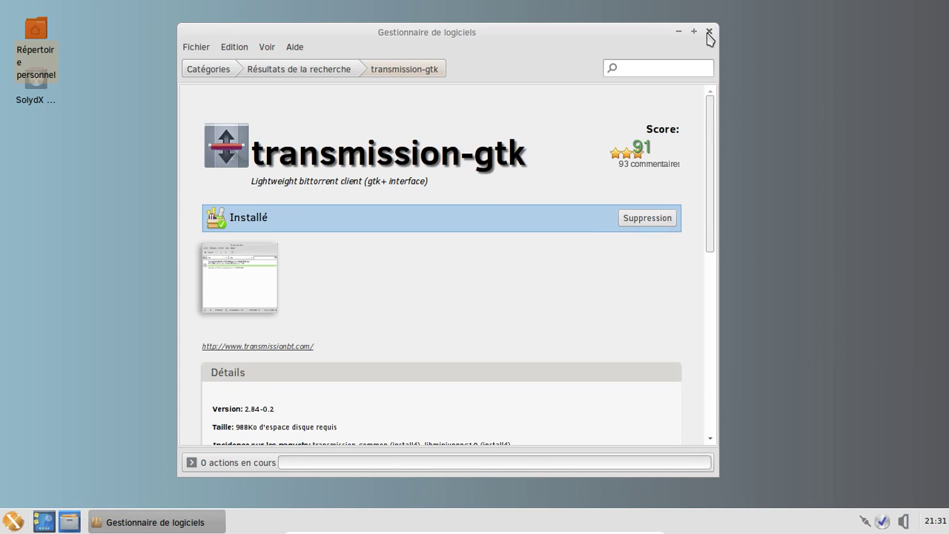
{"action": "left_click", "coordinate": [709, 32]}
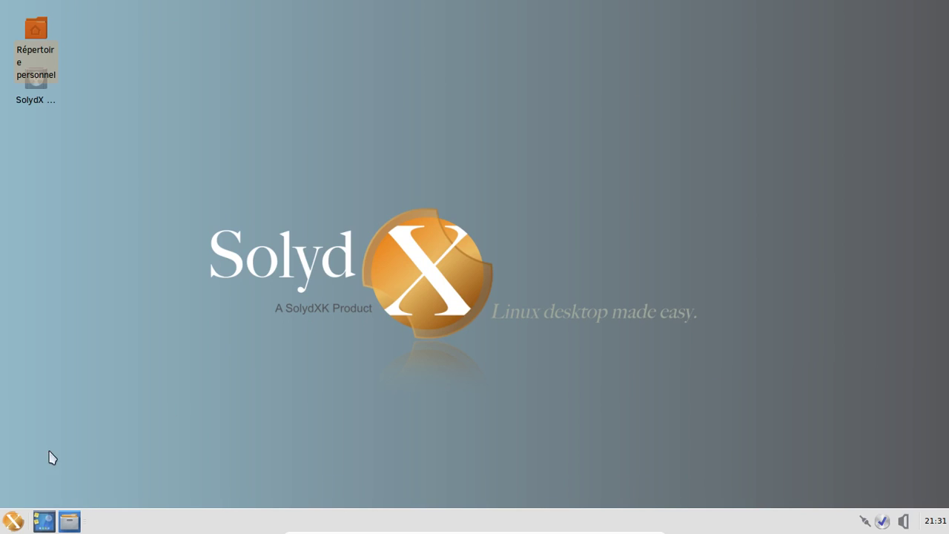
Launch Transmission, accept its file-sharing agreement, and quit it
{"action": "left_click", "coordinate": [9, 520]}
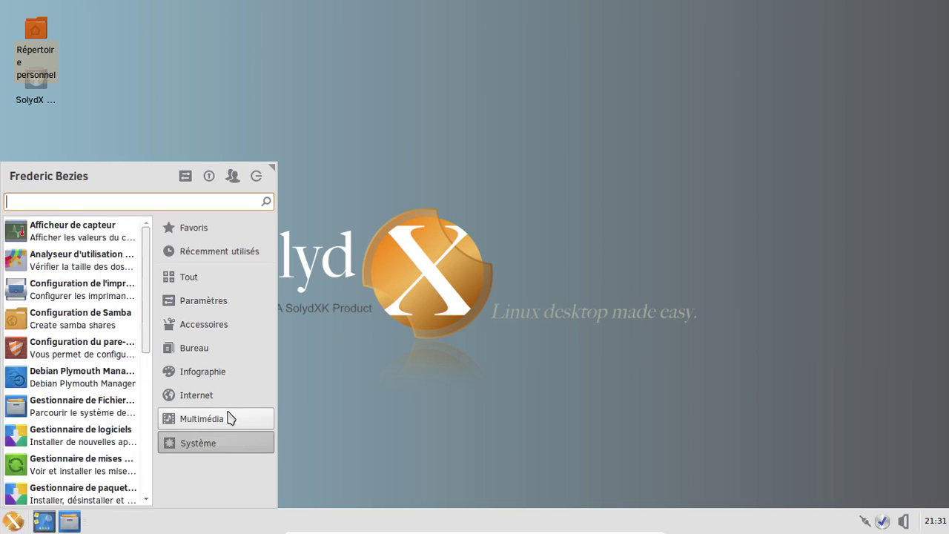
{"action": "mouse_move", "coordinate": [222, 399]}
{"action": "left_click", "coordinate": [94, 325]}
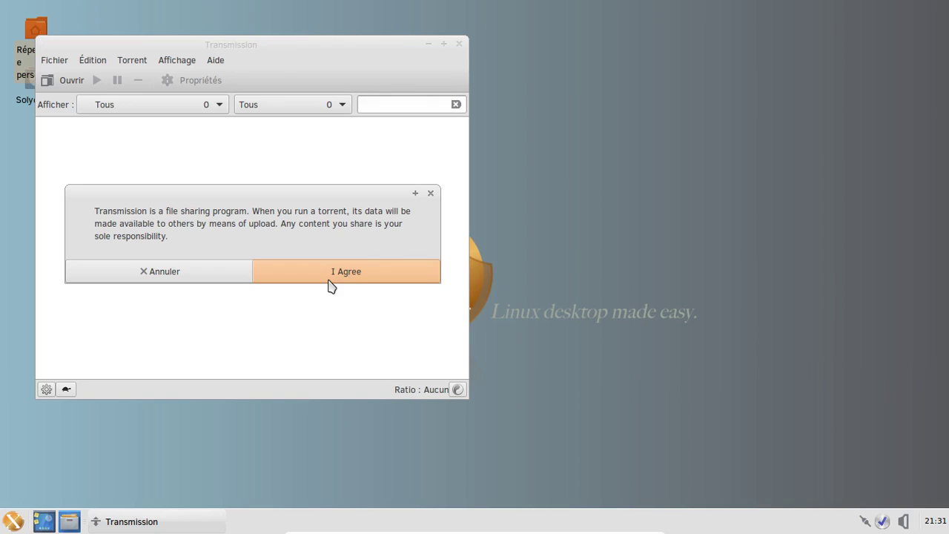
{"action": "left_click", "coordinate": [323, 276]}
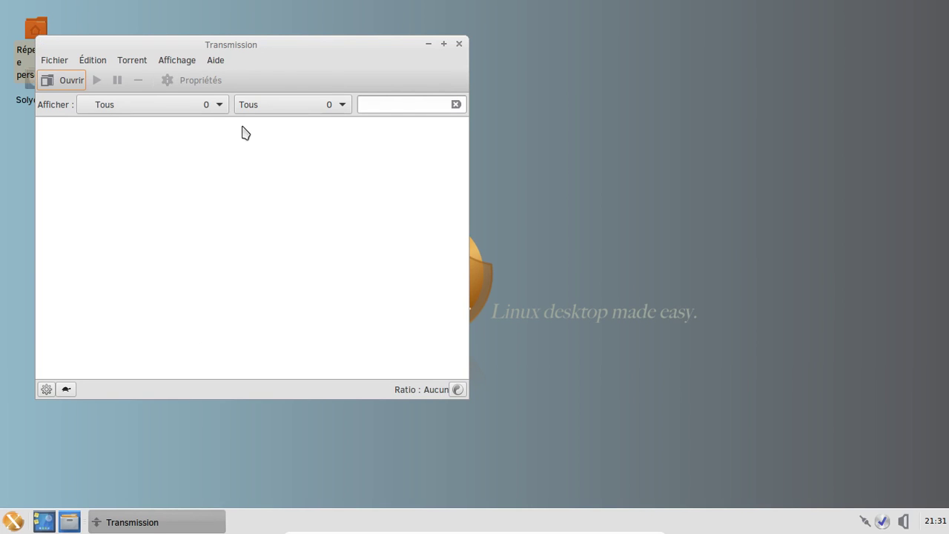
{"action": "left_click", "coordinate": [459, 44]}
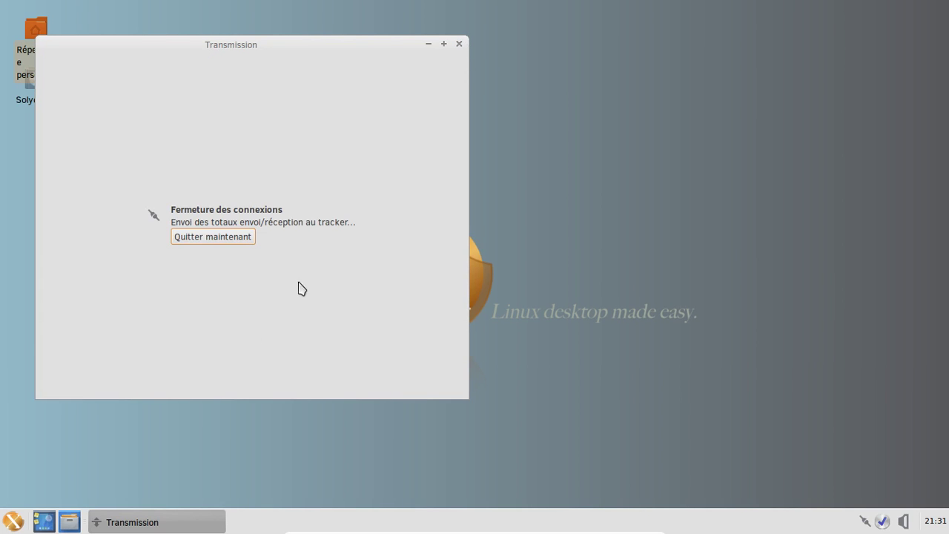
Launch the GIMP image editor from the Infographie menu
{"action": "left_click", "coordinate": [11, 521]}
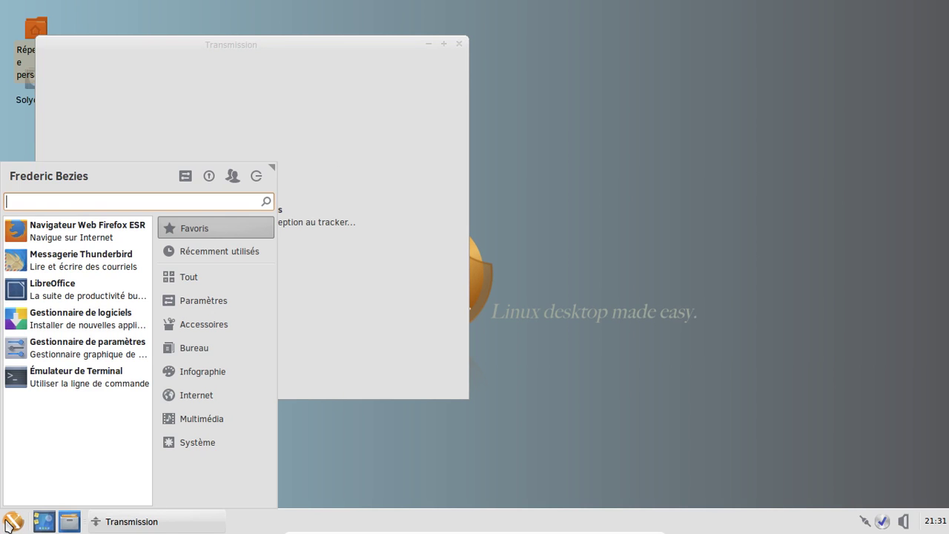
{"action": "mouse_move", "coordinate": [199, 370]}
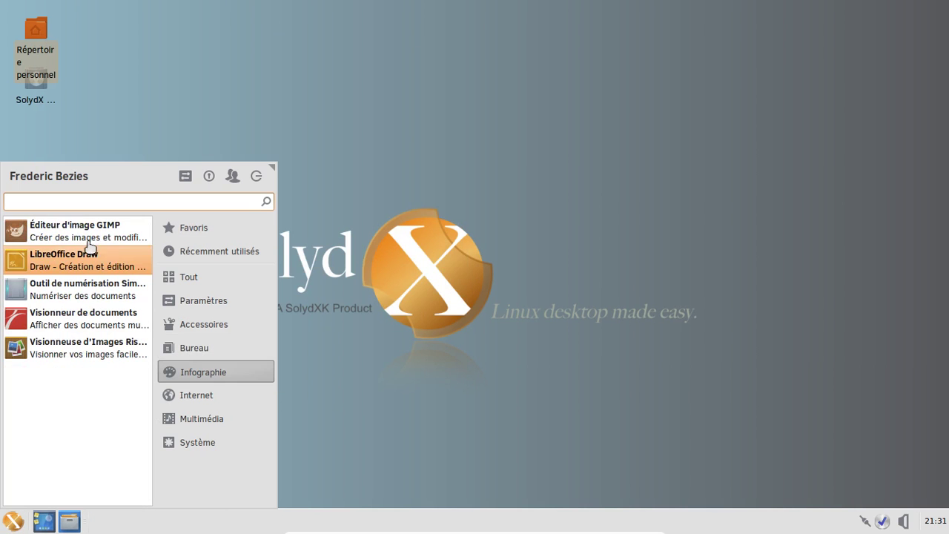
{"action": "left_click", "coordinate": [94, 249]}
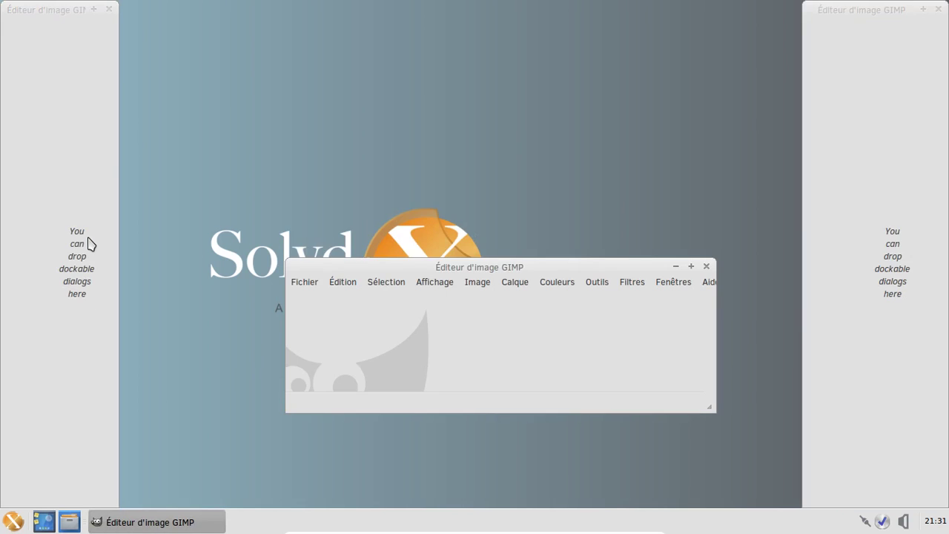
Move the GIMP image window up and check the version (2.8.14) in the About box
{"action": "left_click_drag", "start_coordinate": [454, 276], "coordinate": [387, 69]}
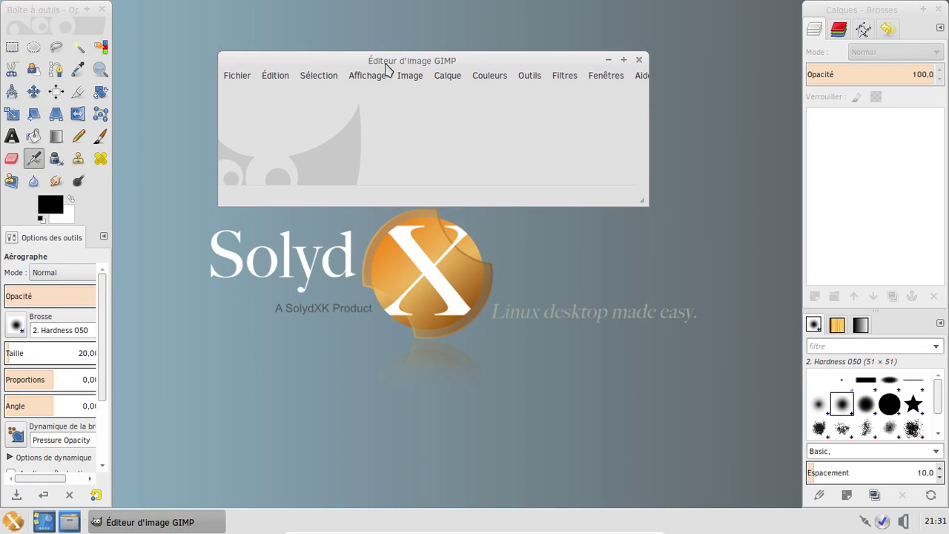
{"action": "left_click", "coordinate": [639, 76]}
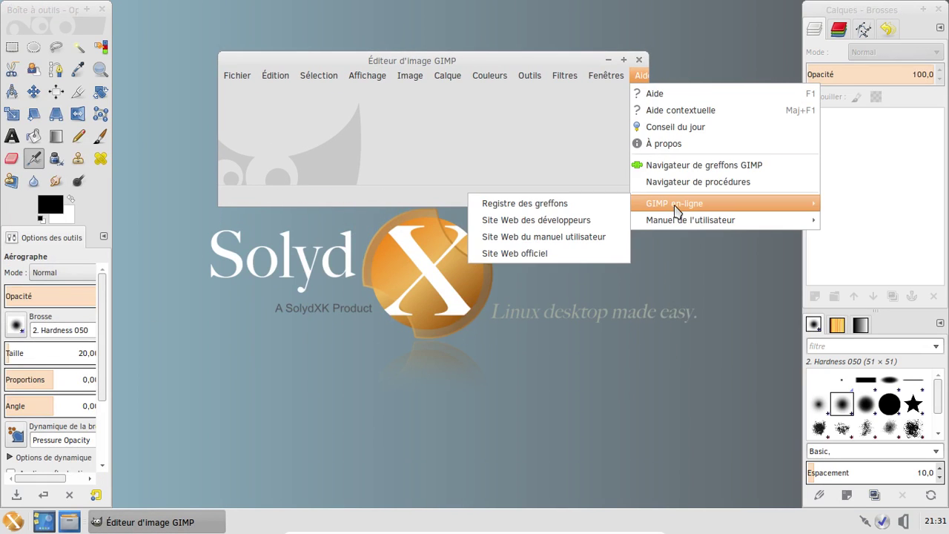
{"action": "left_click", "coordinate": [662, 144]}
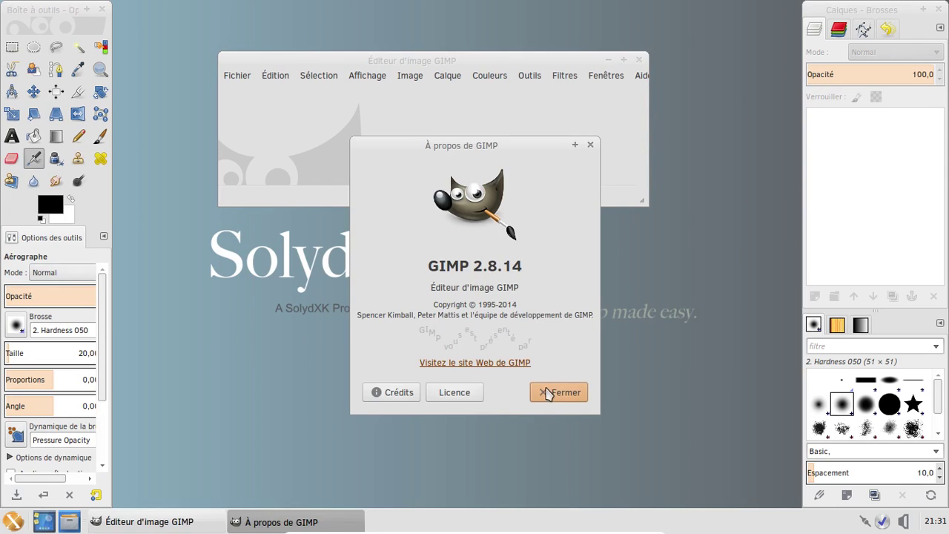
{"action": "left_click", "coordinate": [548, 394]}
Switch GIMP to single-window mode and close GIMP
{"action": "left_click", "coordinate": [604, 76]}
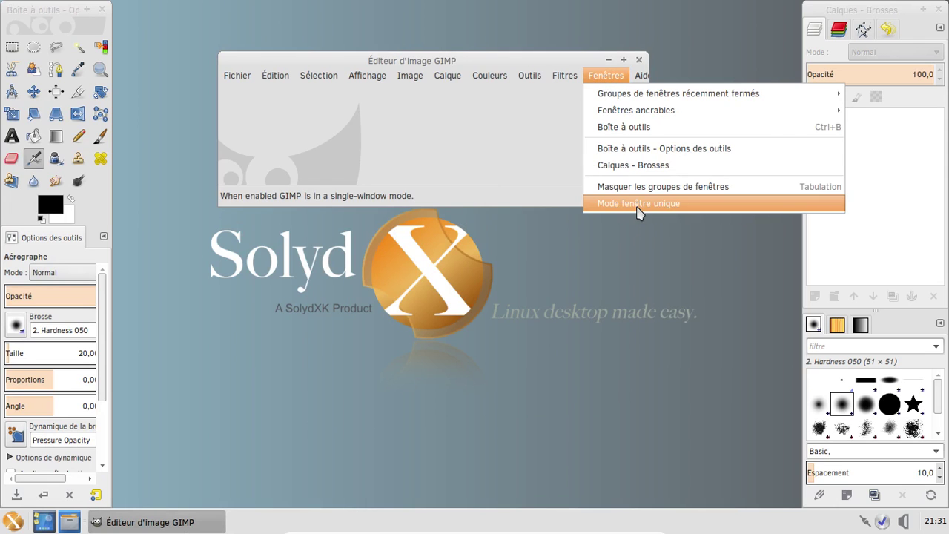
{"action": "left_click", "coordinate": [638, 206]}
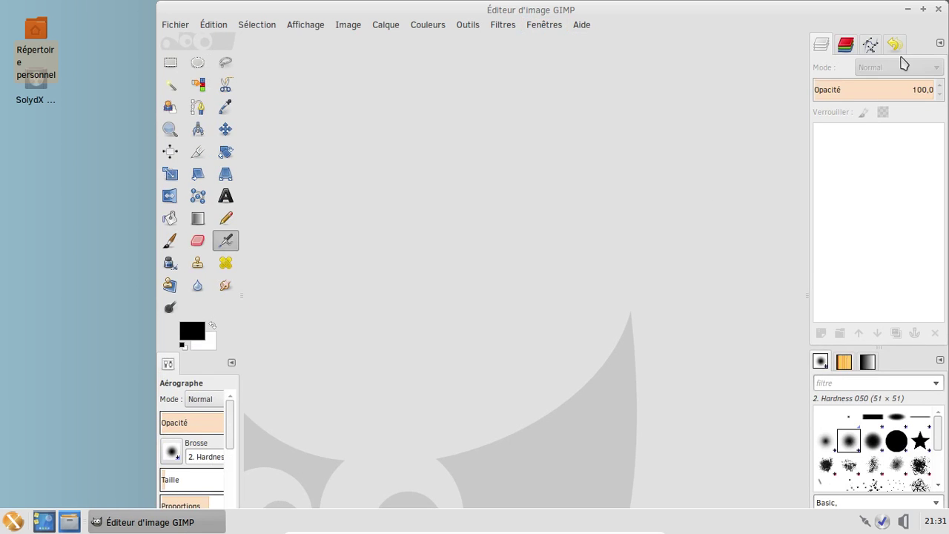
{"action": "left_click", "coordinate": [939, 9]}
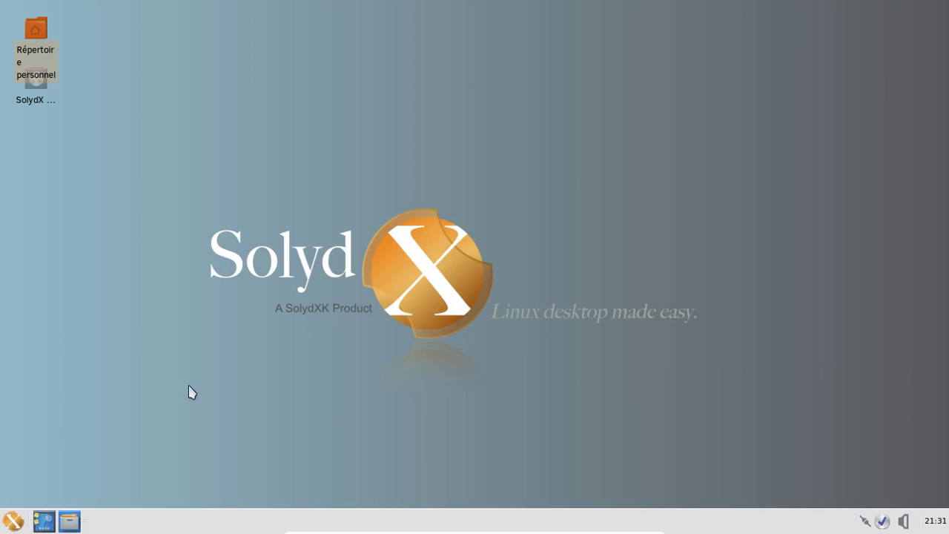
Launch Firefox ESR from the Internet menu, dismiss the tour offer, and make it the default browser
{"action": "left_click", "coordinate": [13, 521]}
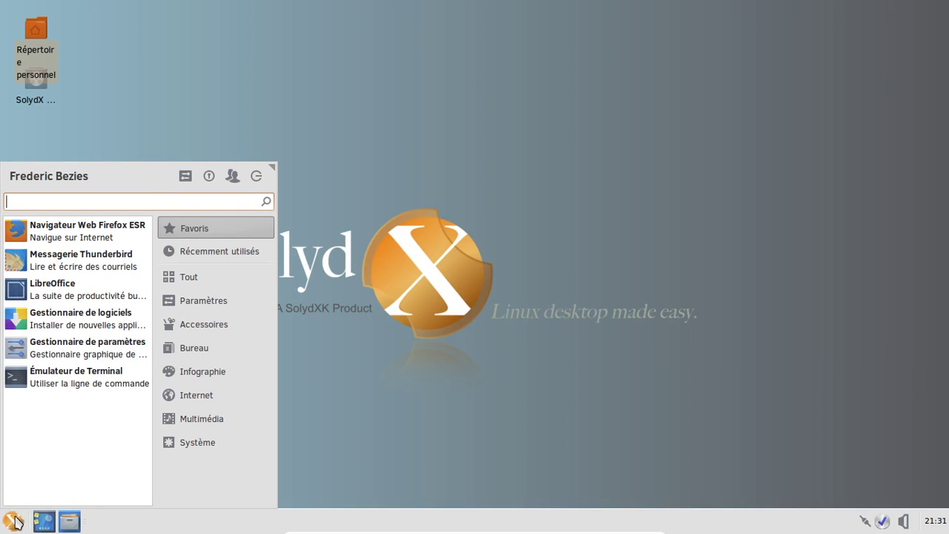
{"action": "left_click", "coordinate": [218, 393]}
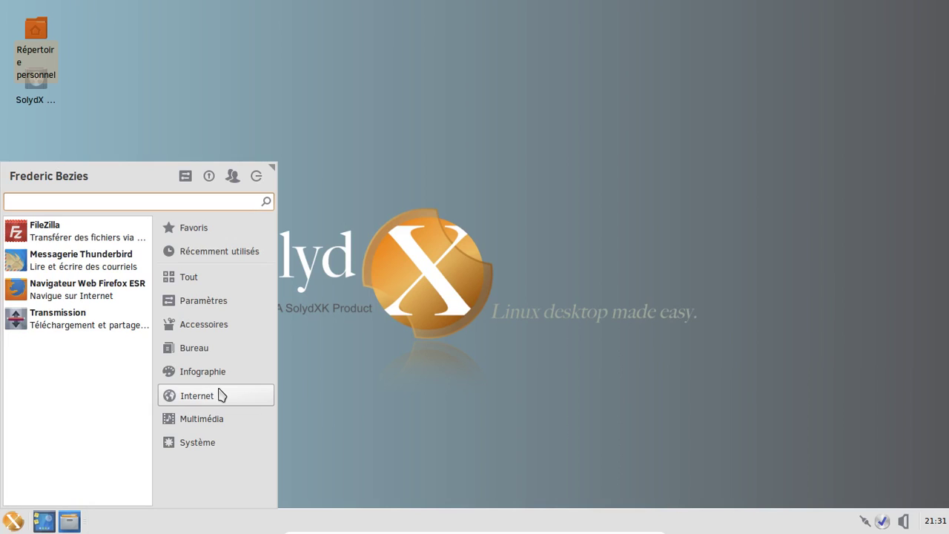
{"action": "left_click", "coordinate": [82, 300]}
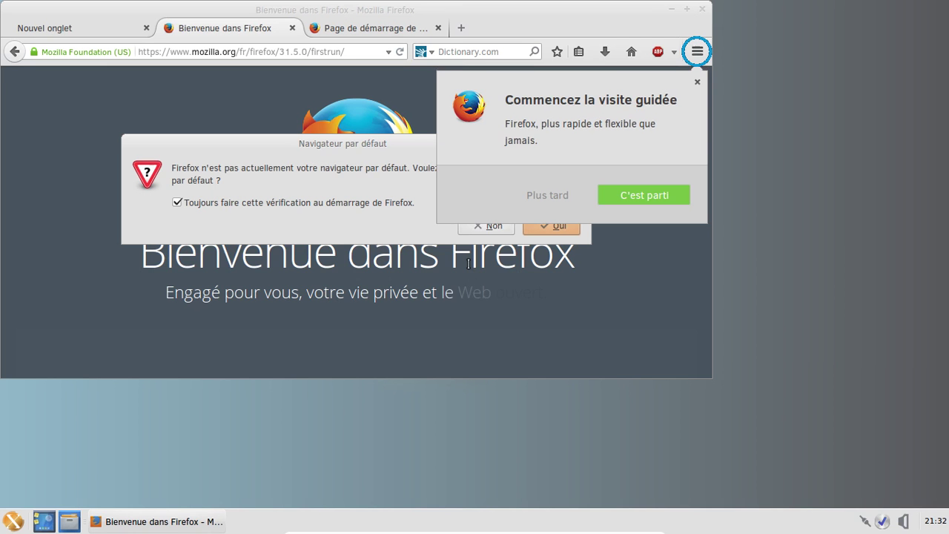
{"action": "left_click", "coordinate": [697, 82]}
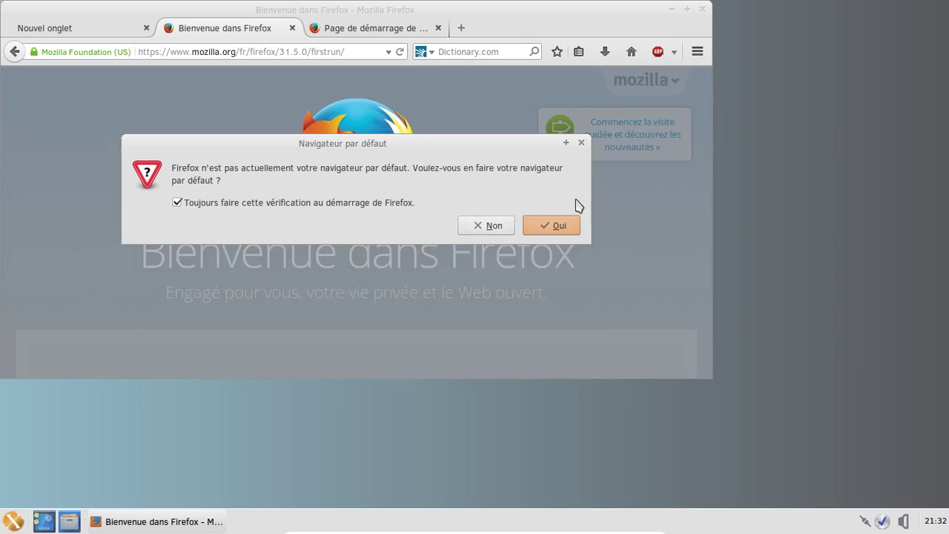
{"action": "left_click", "coordinate": [556, 225]}
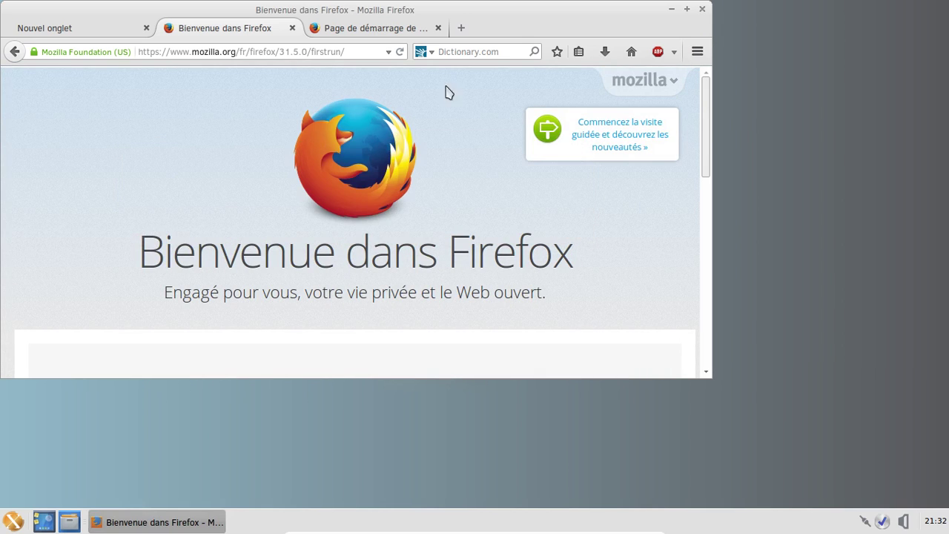
Close the welcome and start-page tabs, leaving one blank tab
{"action": "left_click", "coordinate": [293, 27]}
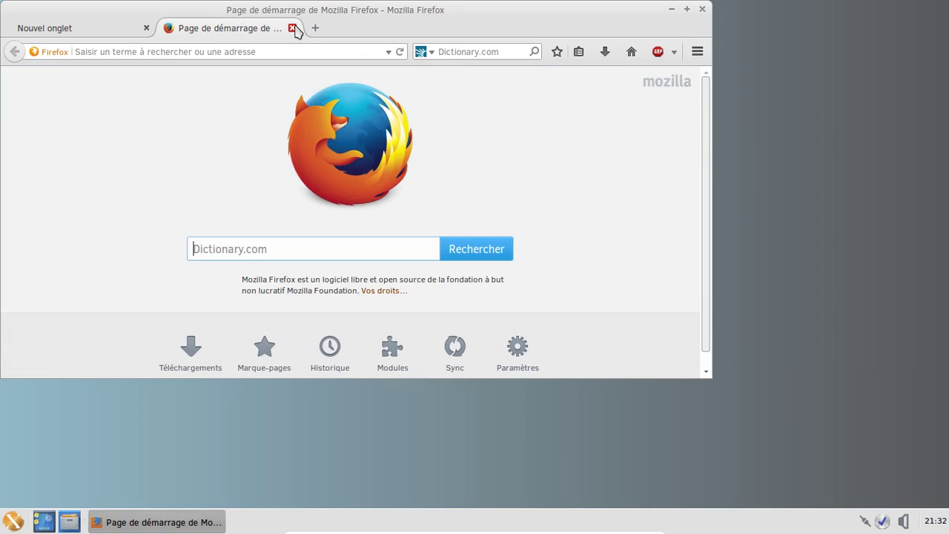
{"action": "left_click", "coordinate": [292, 28]}
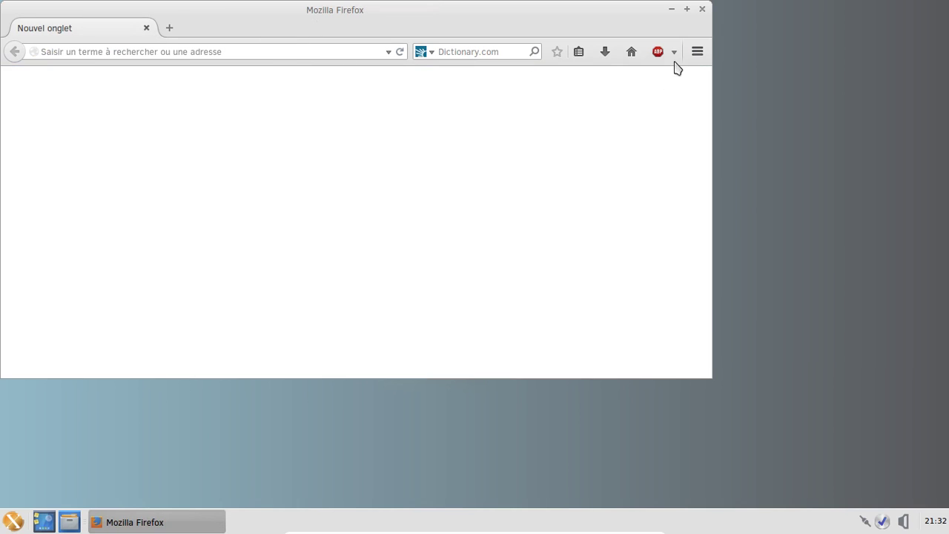
{"action": "left_click", "coordinate": [696, 54]}
View the Firefox version information in the About box and close it
{"action": "left_click", "coordinate": [658, 406]}
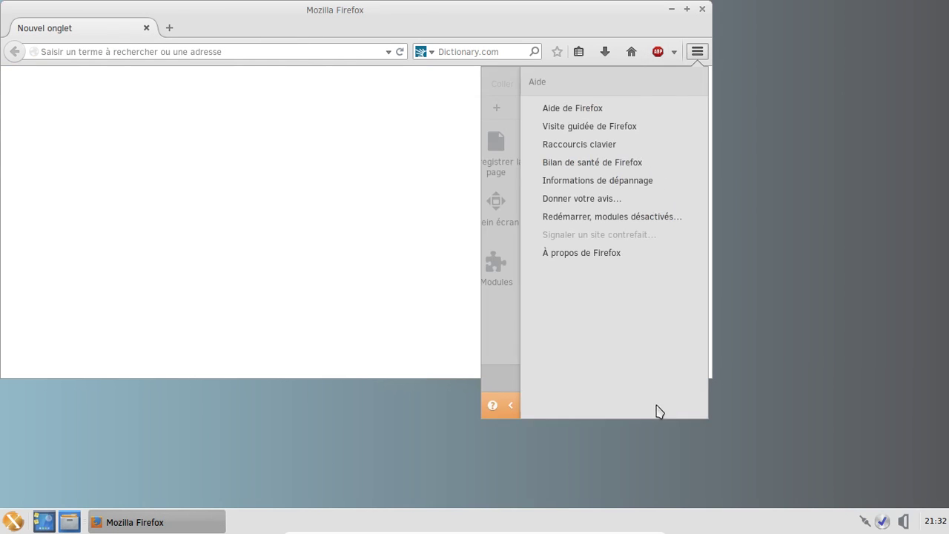
{"action": "left_click", "coordinate": [596, 256]}
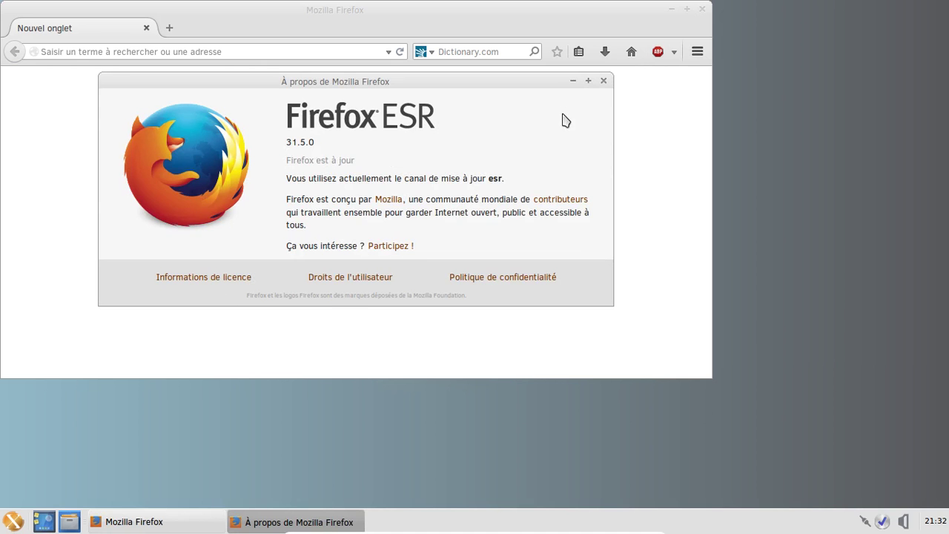
{"action": "left_click", "coordinate": [604, 82]}
Switch the search engine to DuckDuckGo, go to the home page, and enlarge the window
{"action": "left_click", "coordinate": [431, 55]}
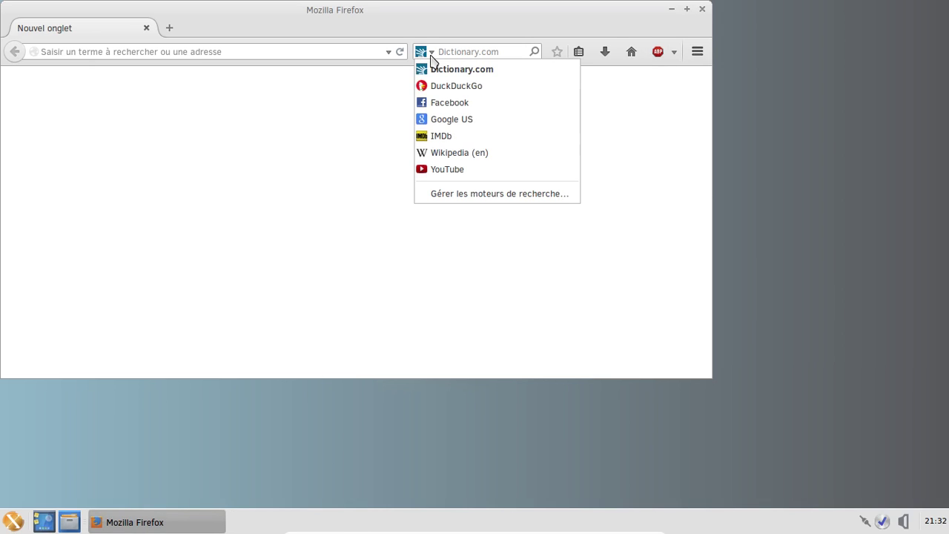
{"action": "left_click", "coordinate": [442, 86]}
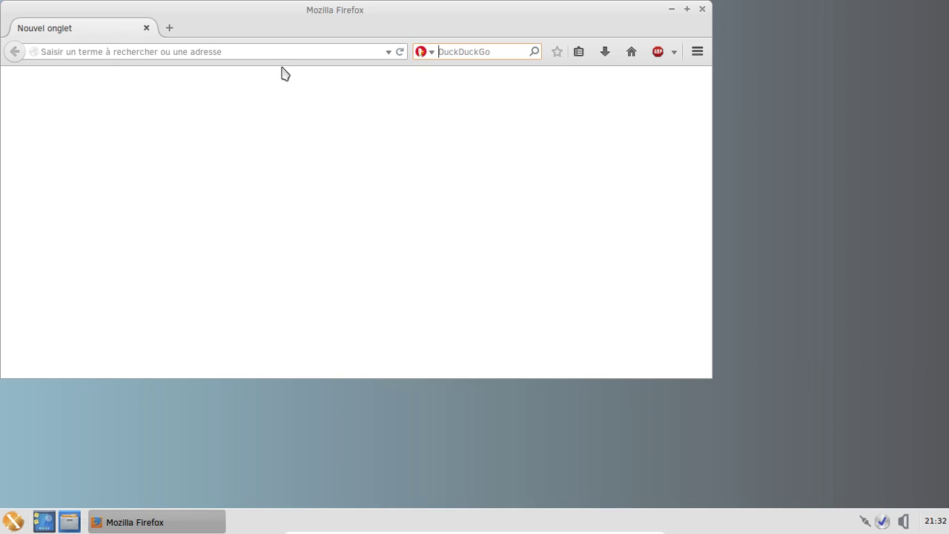
{"action": "left_click", "coordinate": [631, 52]}
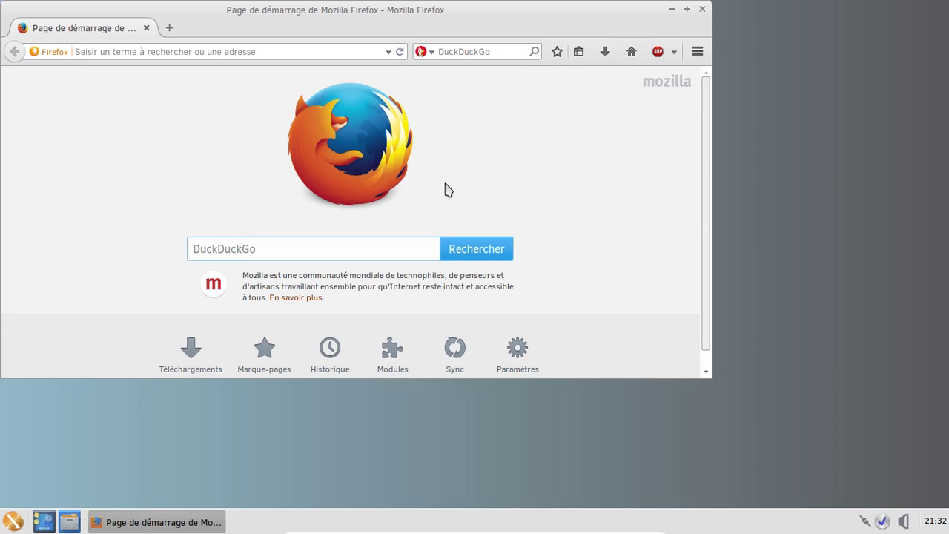
{"action": "left_click", "coordinate": [704, 374]}
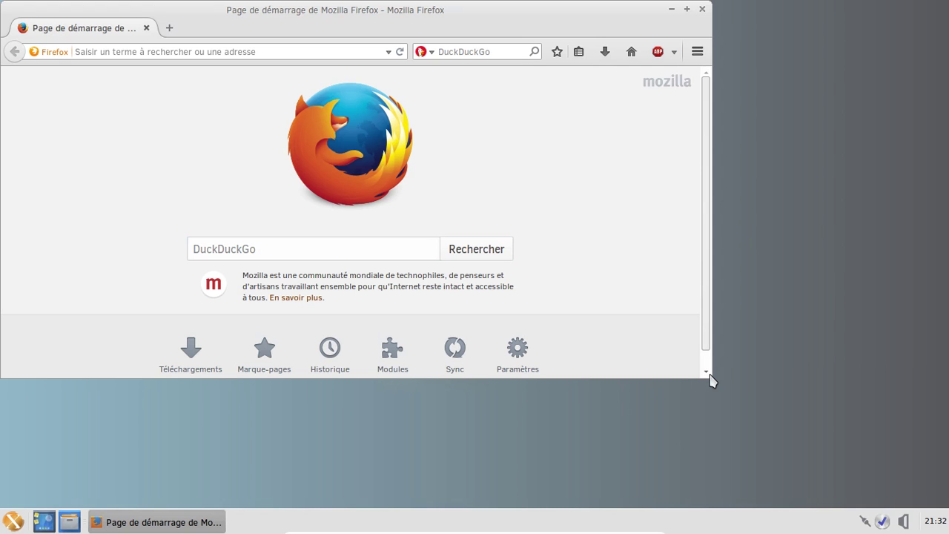
{"action": "left_click_drag", "start_coordinate": [711, 384], "coordinate": [822, 454]}
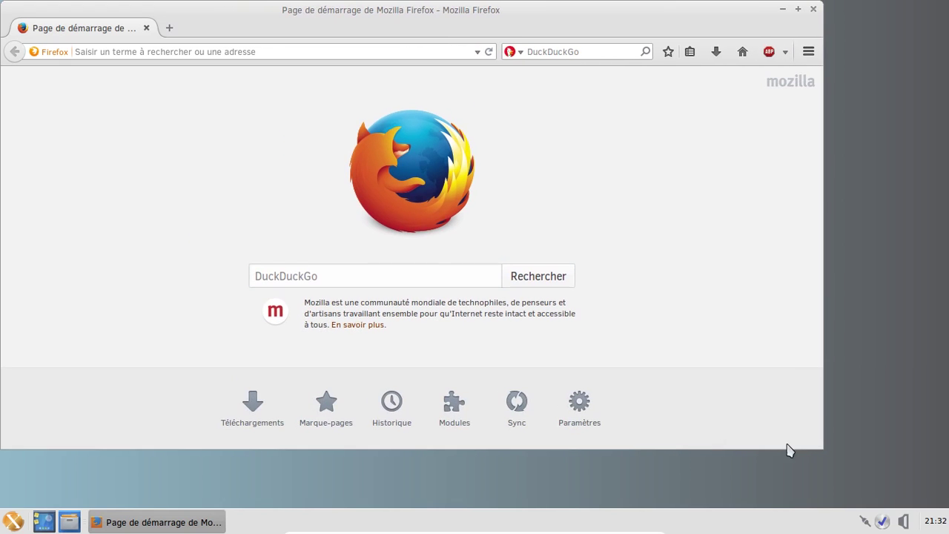
Load solydxk.com, correcting the mistyped 'solyxdk.Com' address and reloading
{"action": "left_click", "coordinate": [276, 53]}
{"action": "type", "text": "solyx"}
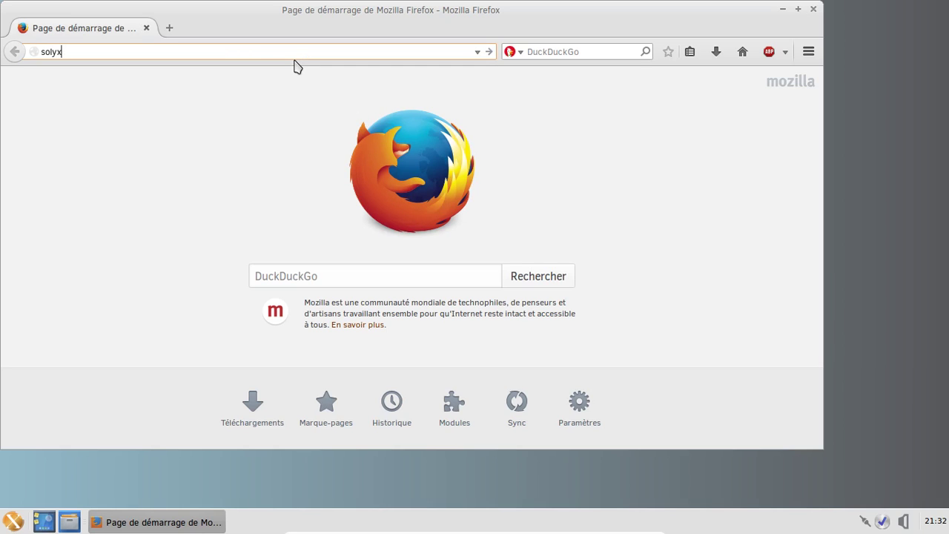
{"action": "type", "text": "dk.Com"}
{"action": "key", "text": "Return"}
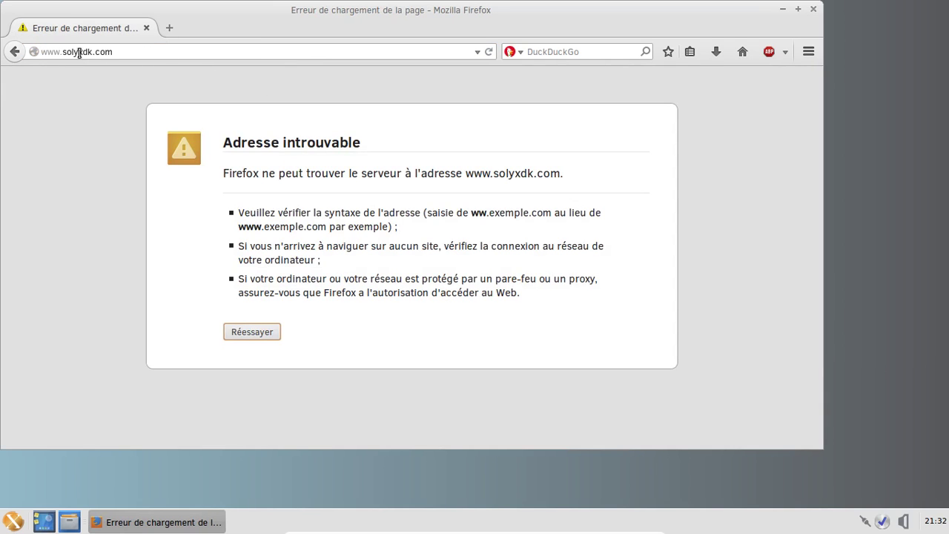
{"action": "left_click", "coordinate": [79, 52]}
{"action": "key", "text": "Delete"}
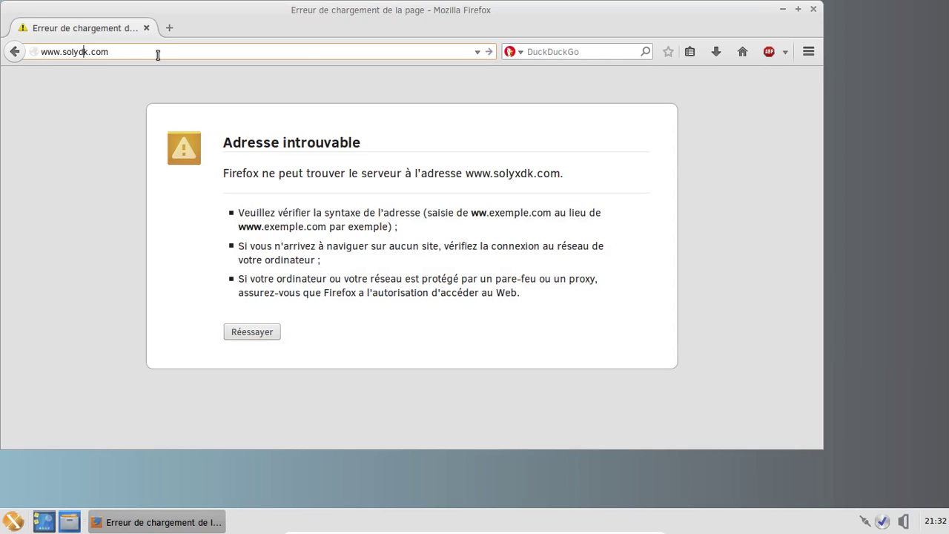
{"action": "type", "text": "x"}
{"action": "key", "text": "Return"}
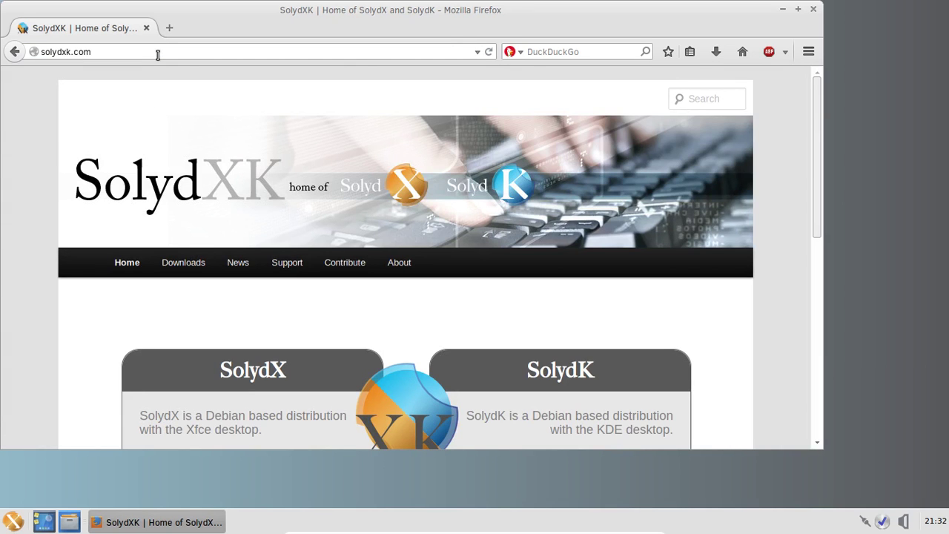
Scroll the SolydXK homepage down to its footer and close Firefox
{"action": "scroll", "coordinate": [732, 213], "scroll_direction": "down", "scroll_amount": 5}
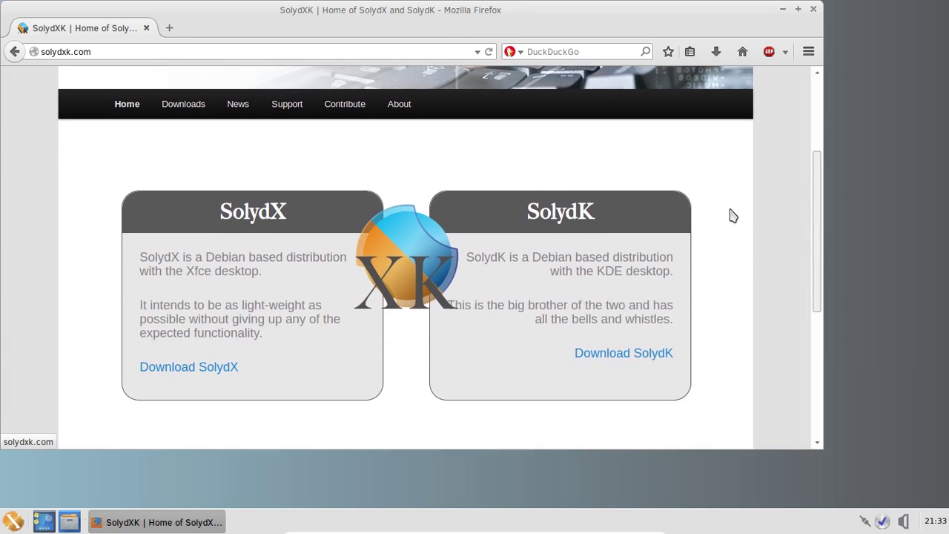
{"action": "scroll", "coordinate": [731, 215], "scroll_direction": "down", "scroll_amount": 4}
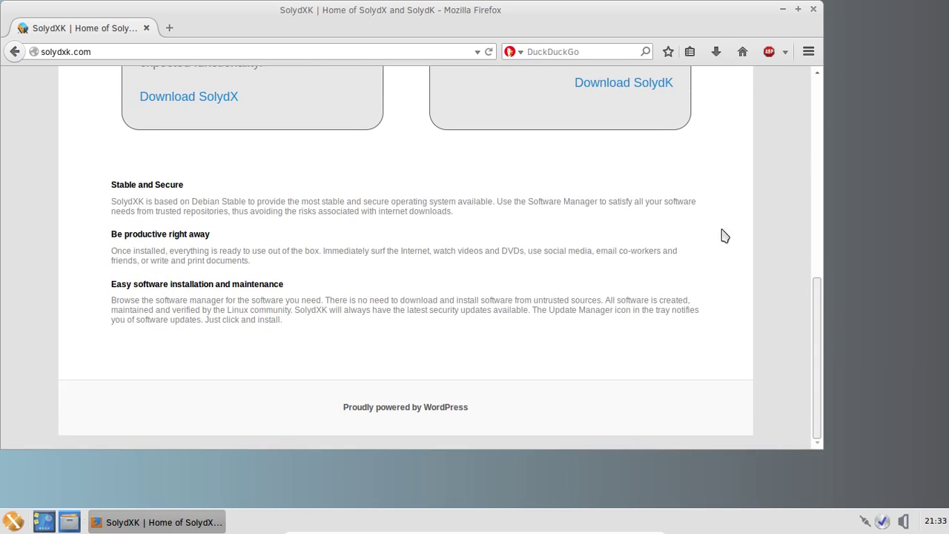
{"action": "left_click", "coordinate": [813, 10]}
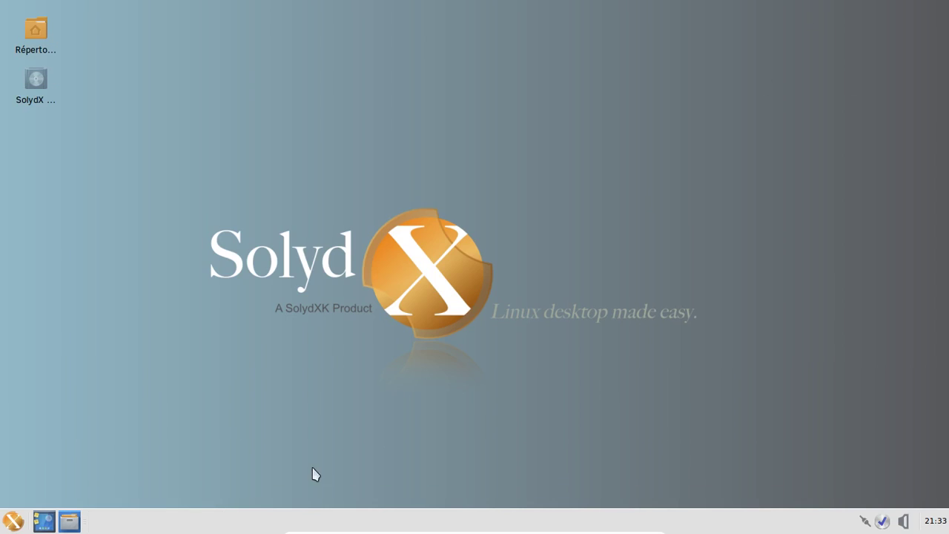
{"action": "left_click", "coordinate": [13, 521]}
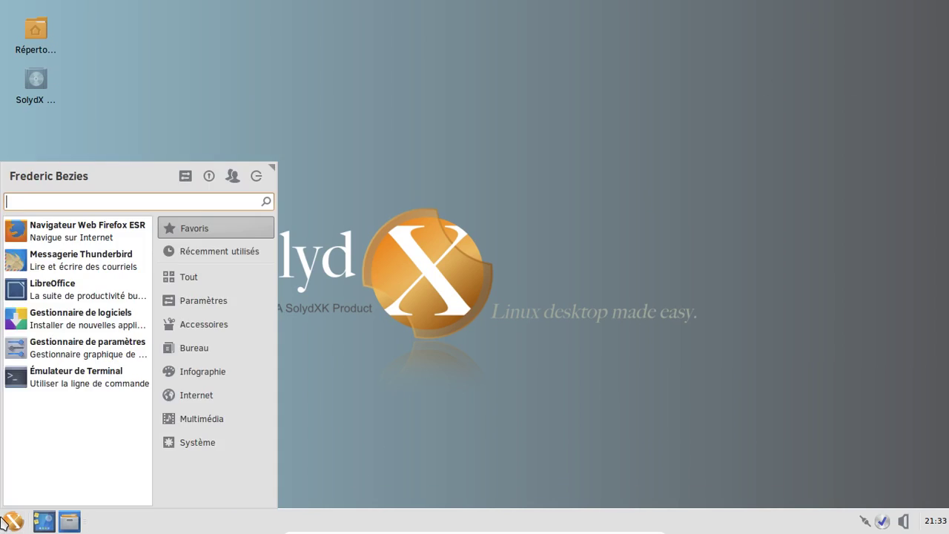
{"action": "left_click", "coordinate": [78, 283]}
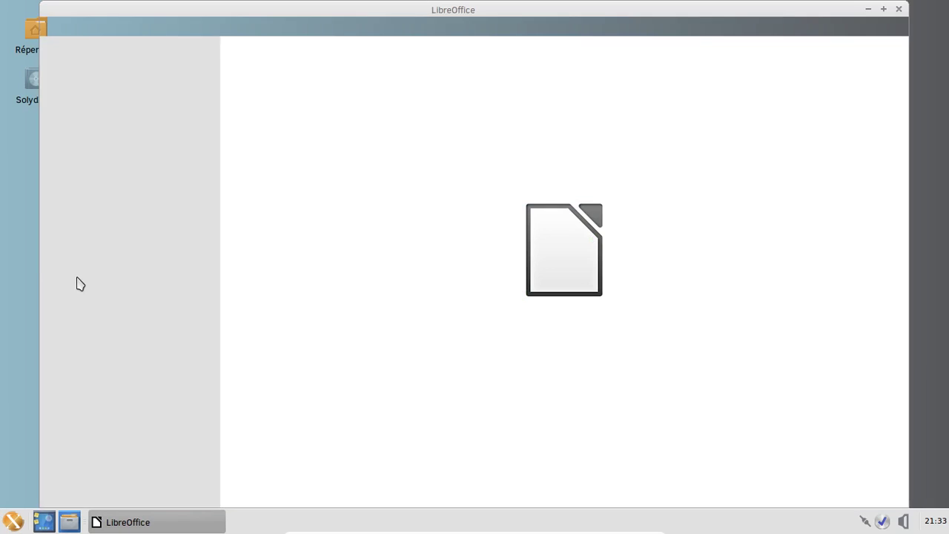
{"action": "left_click", "coordinate": [140, 177]}
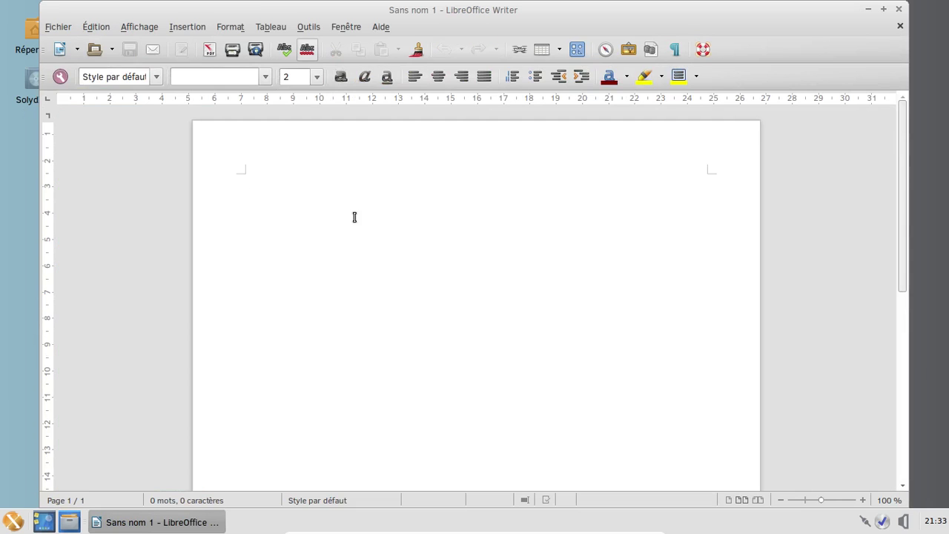
{"action": "left_click", "coordinate": [379, 27]}
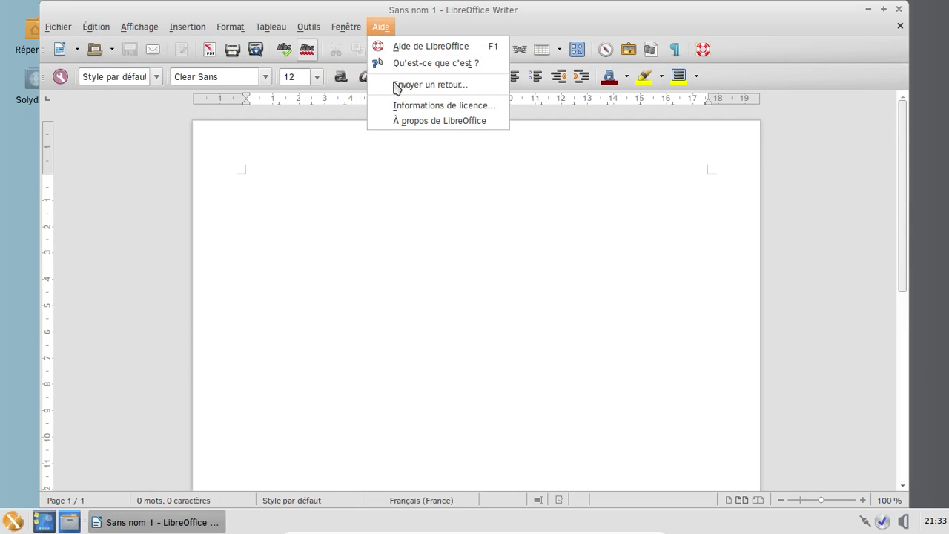
{"action": "left_click", "coordinate": [419, 123]}
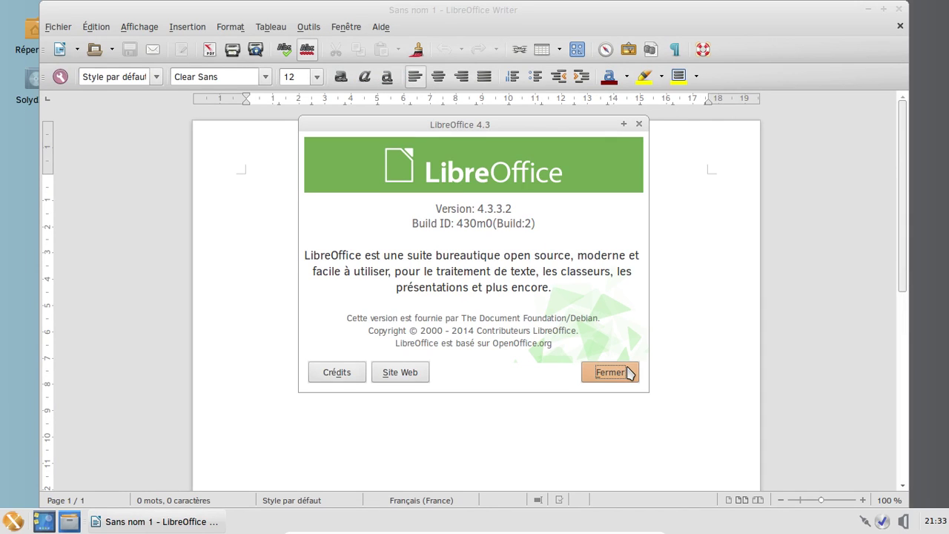
{"action": "left_click", "coordinate": [629, 373]}
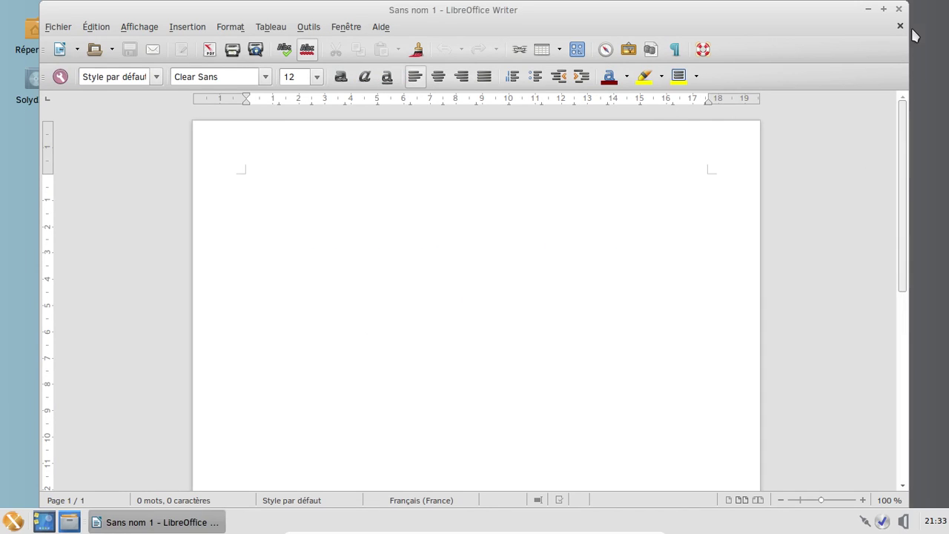
{"action": "left_click", "coordinate": [898, 9]}
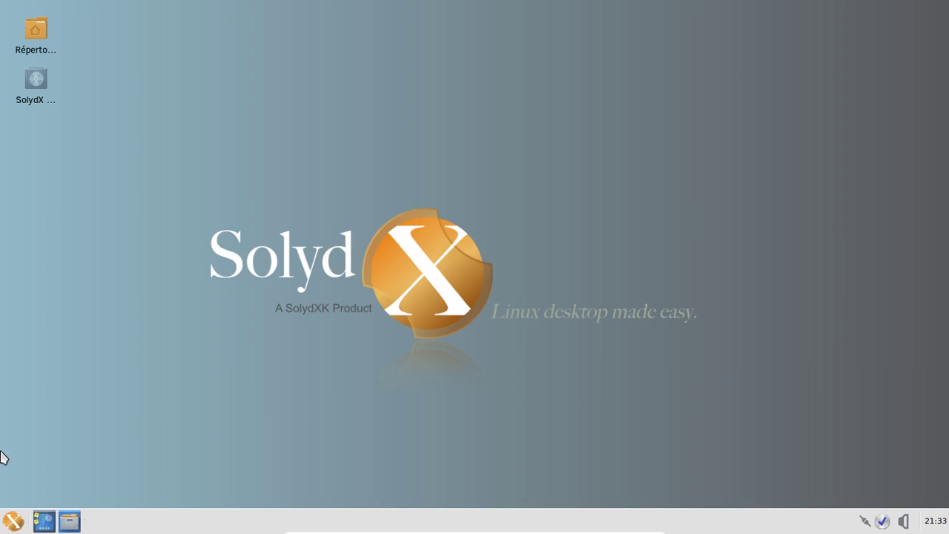
Launch Firefox ESR and load the French LibreOffice site, fr.libreoffice.org
{"action": "left_click", "coordinate": [2, 528]}
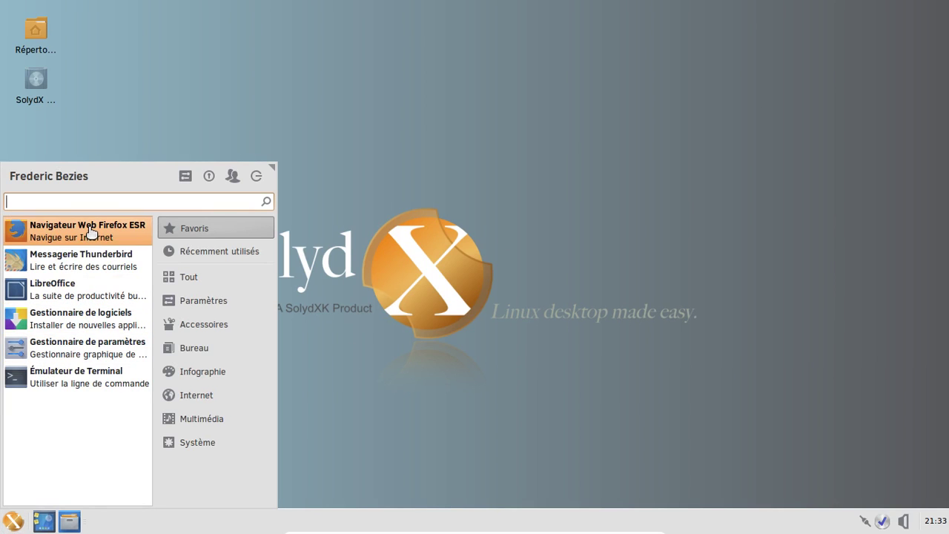
{"action": "left_click", "coordinate": [93, 234]}
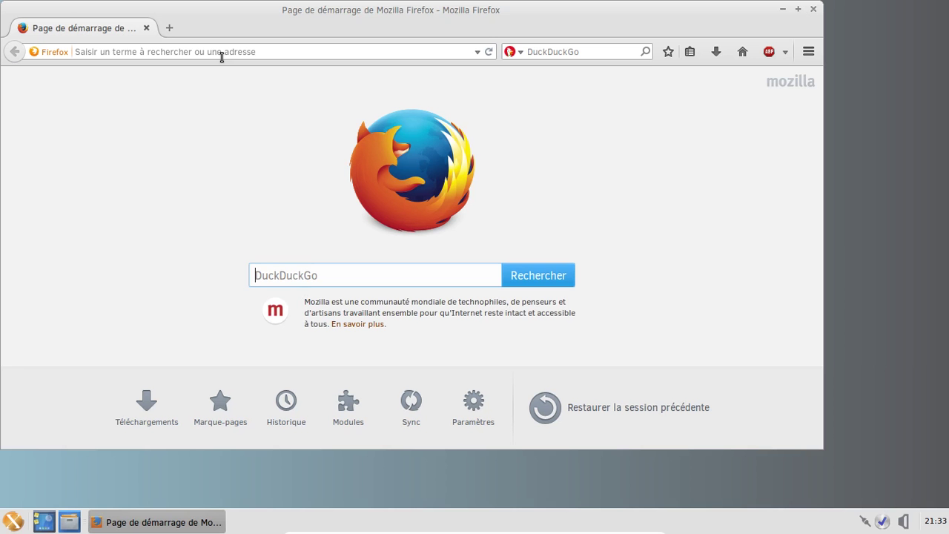
{"action": "left_click", "coordinate": [216, 51]}
{"action": "type", "text": "fr"}
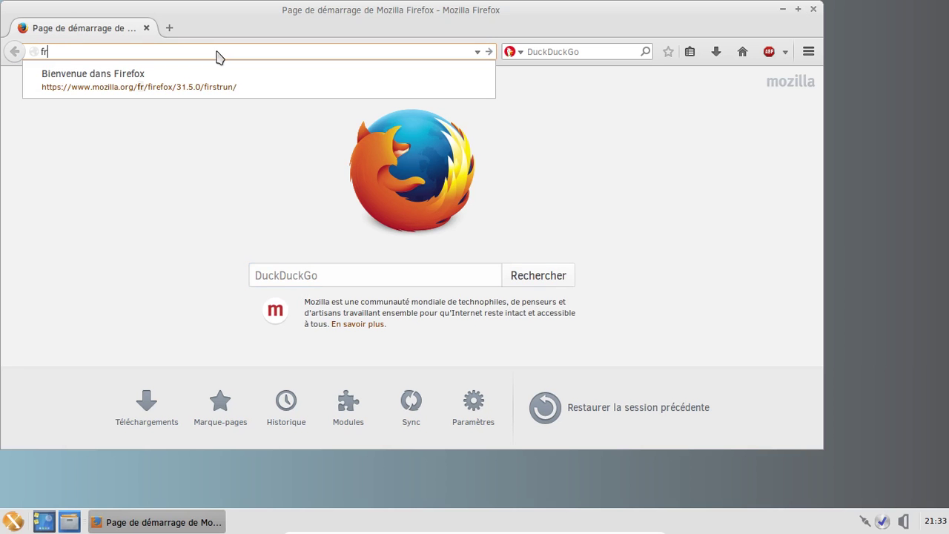
{"action": "type", "text": ".lm"}
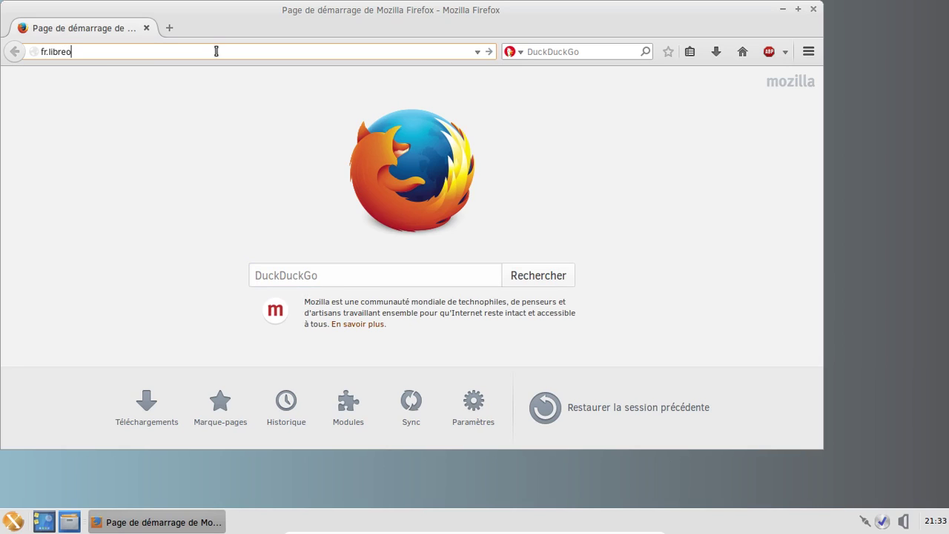
{"action": "type", "text": "ibreoffice.org"}
{"action": "key", "text": "Return"}
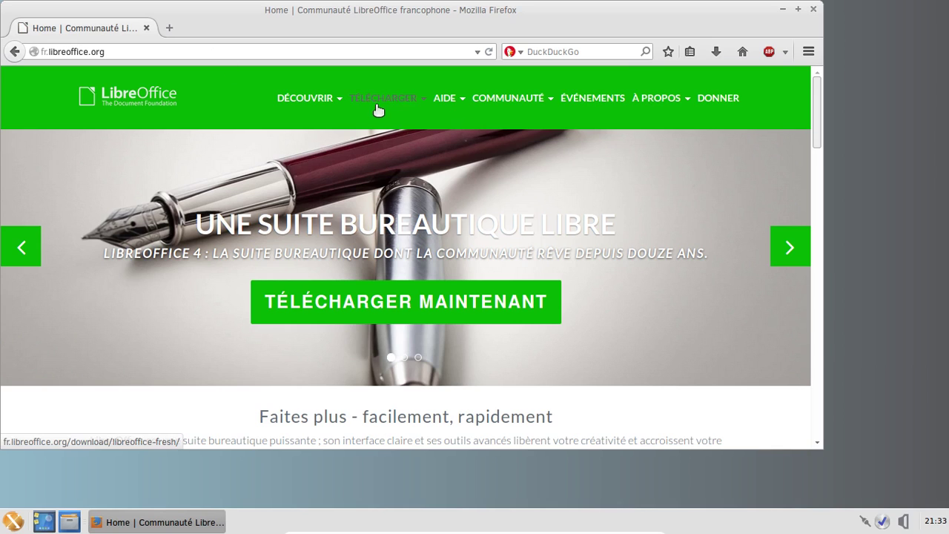
Open the TÉLÉCHARGER > LibreOffice Stable download page, then close Firefox
{"action": "mouse_move", "coordinate": [379, 109]}
{"action": "left_click", "coordinate": [414, 166]}
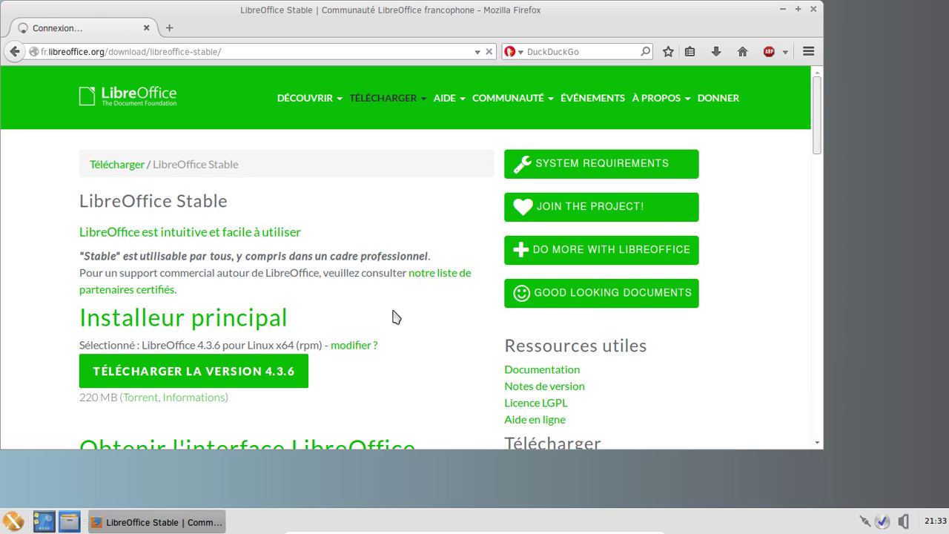
{"action": "left_click", "coordinate": [813, 10]}
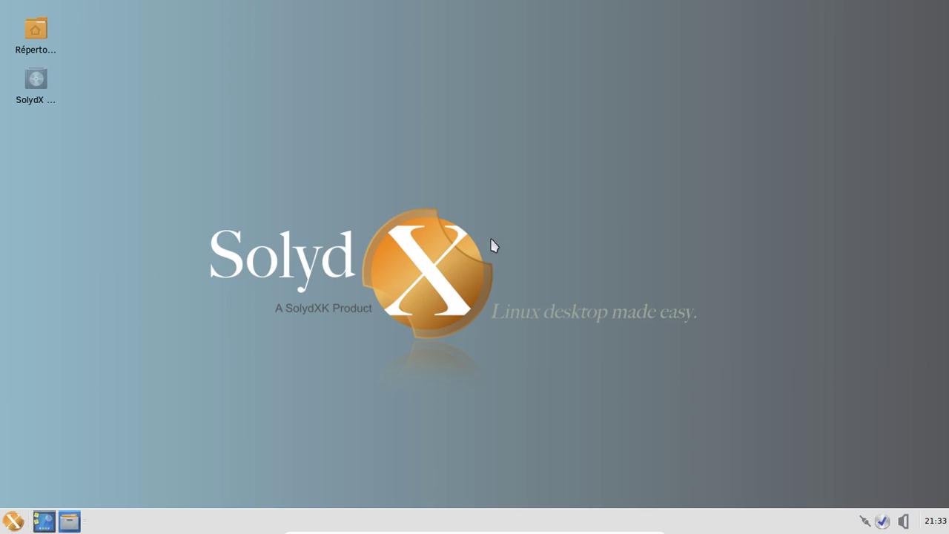
Open the home folder in Thunar, enlarge it, view the empty Téléchargements folder, then close Thunar
{"action": "double_click", "coordinate": [43, 32]}
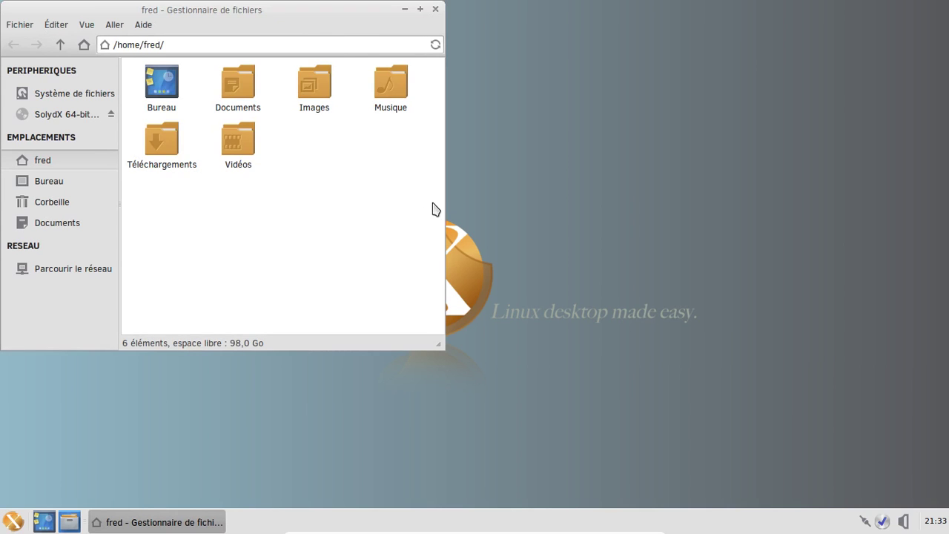
{"action": "left_click_drag", "start_coordinate": [442, 347], "coordinate": [737, 398]}
{"action": "double_click", "coordinate": [466, 96]}
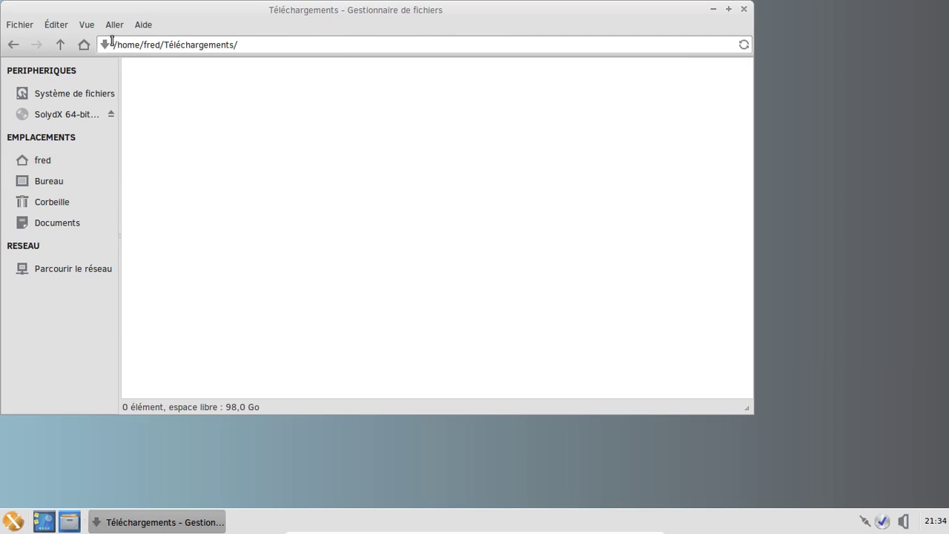
{"action": "left_click", "coordinate": [61, 43]}
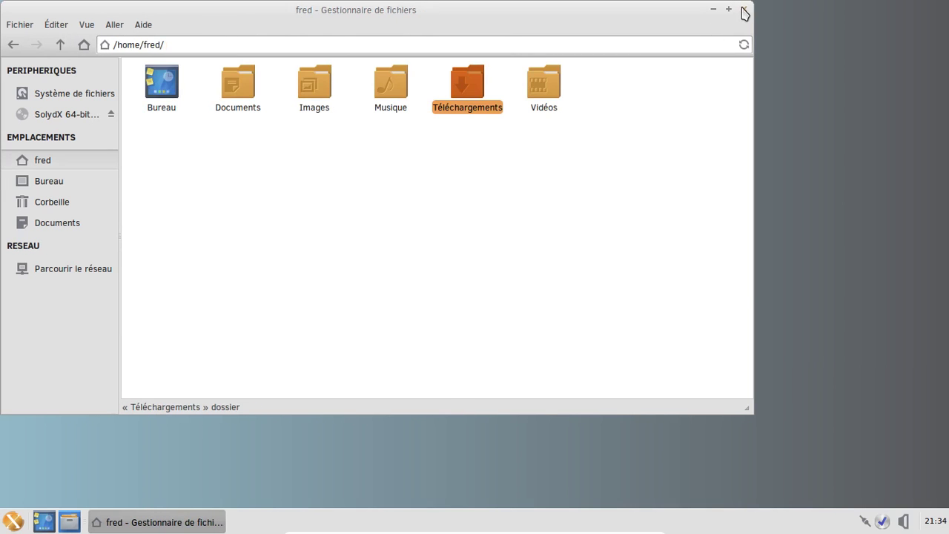
{"action": "left_click", "coordinate": [745, 12]}
{"action": "left_click", "coordinate": [13, 521]}
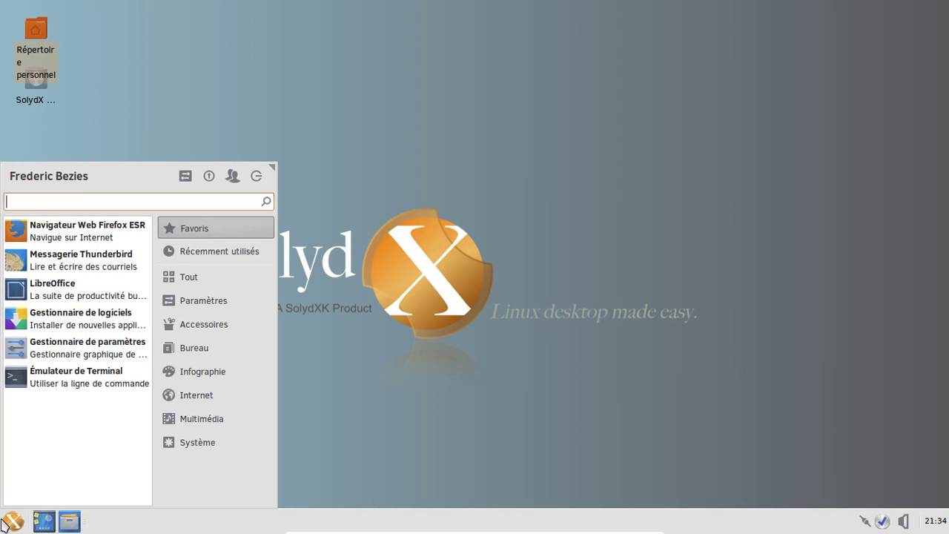
Launch Firefox ESR and load about:plugins, showing Shockwave Flash 11.2 and VLC Web Plugin
{"action": "left_click", "coordinate": [88, 223]}
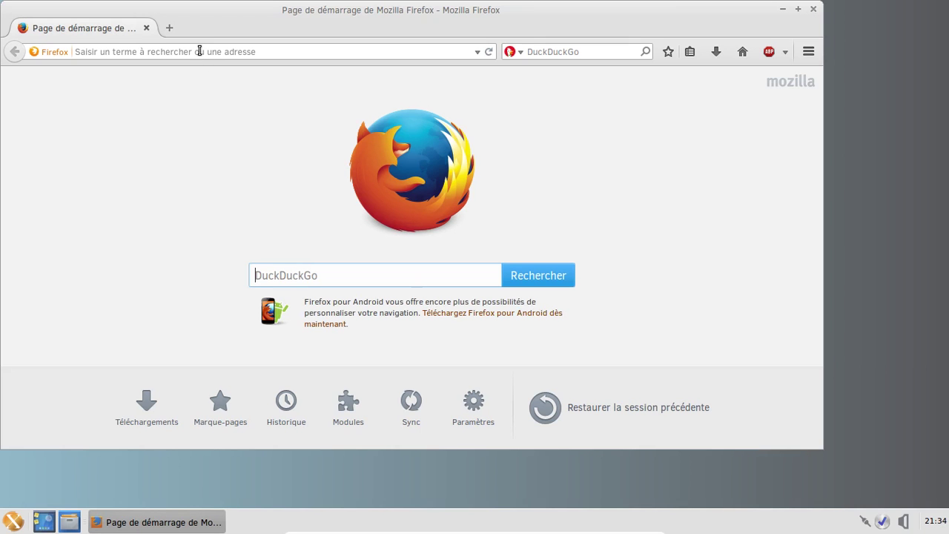
{"action": "left_click", "coordinate": [200, 51]}
{"action": "type", "text": "about"}
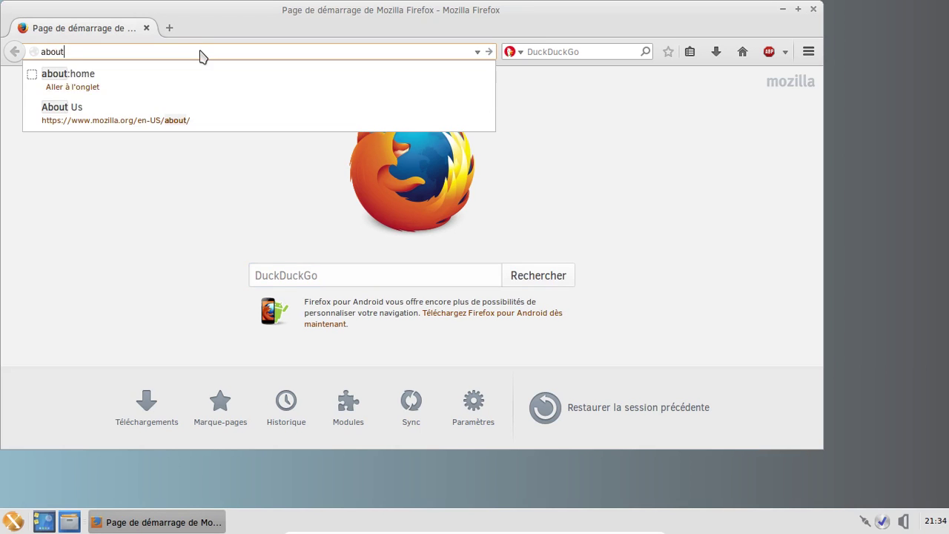
{"action": "type", "text": ":plugins"}
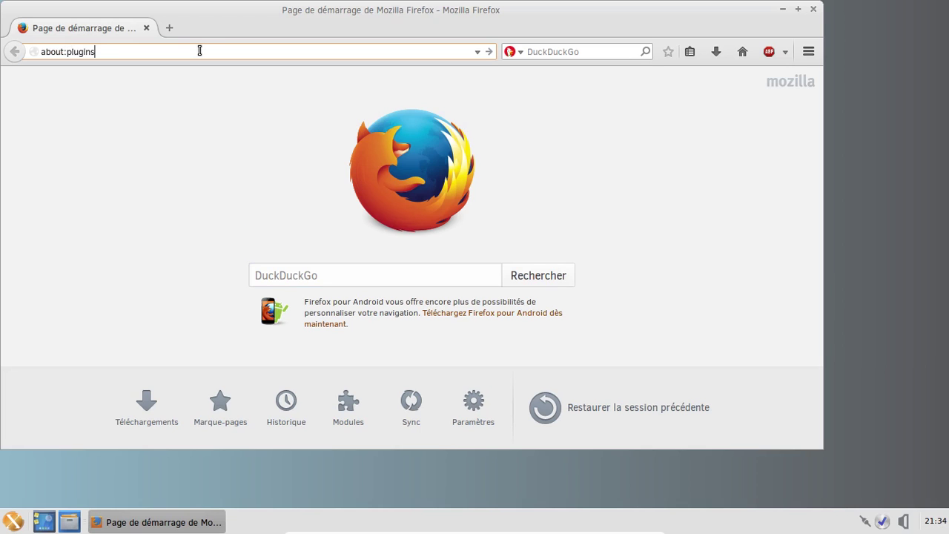
{"action": "key", "text": "Return"}
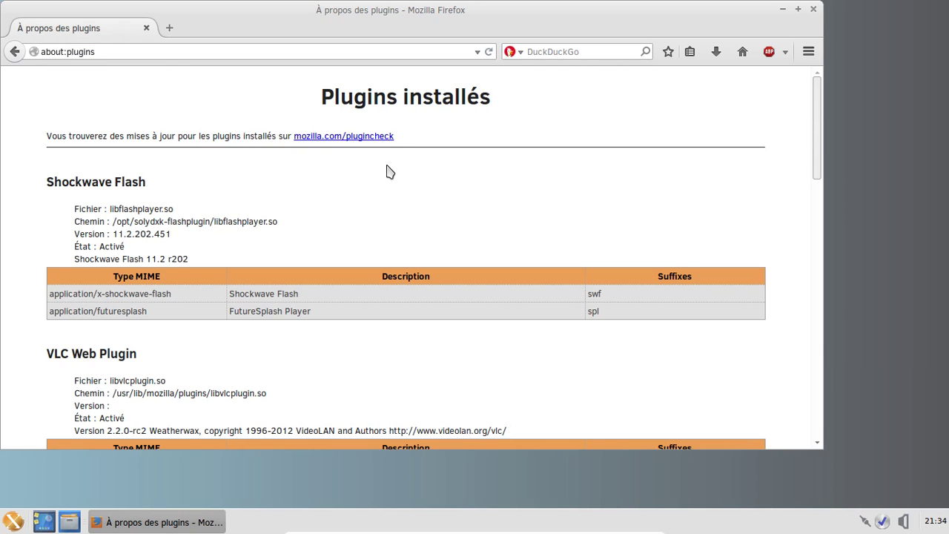
{"action": "left_click", "coordinate": [18, 521]}
Launch Synaptic Package Manager by searching 'synp' in the menu, and close Firefox
{"action": "type", "text": "synpa"}
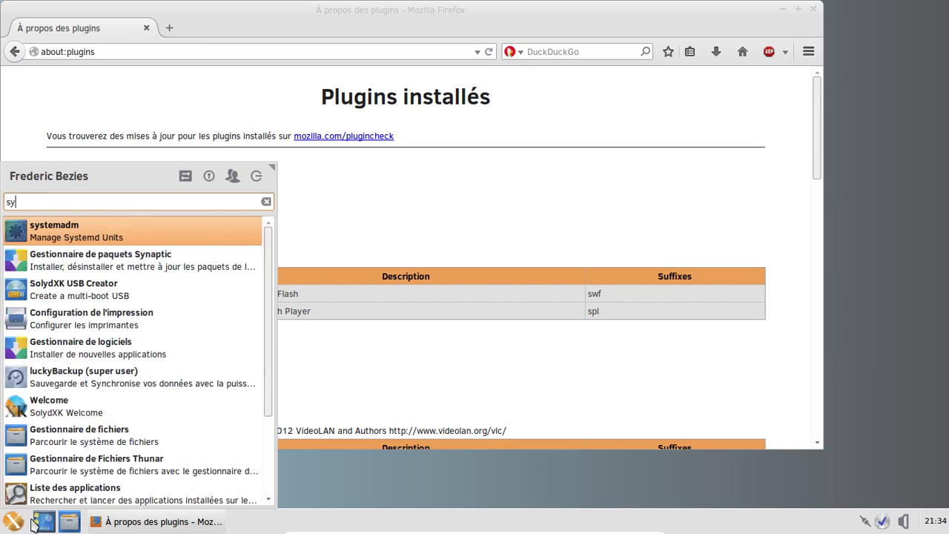
{"action": "key", "text": "BackSpace"}
{"action": "key", "text": "BackSpace"}
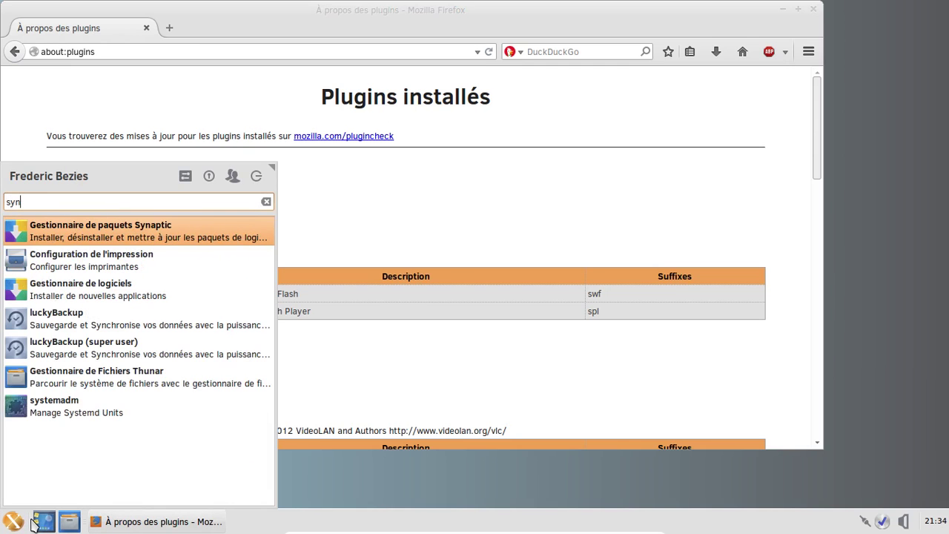
{"action": "key", "text": "Return"}
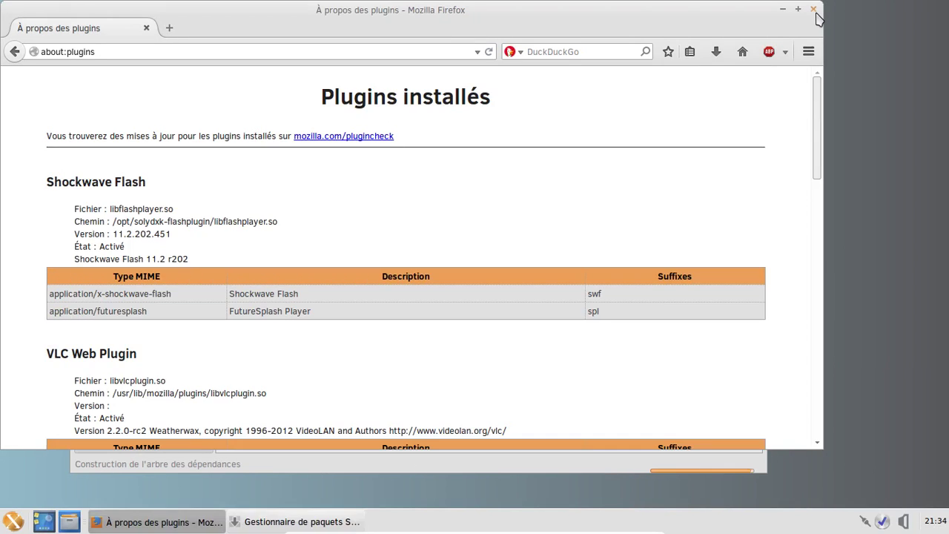
{"action": "left_click", "coordinate": [814, 10]}
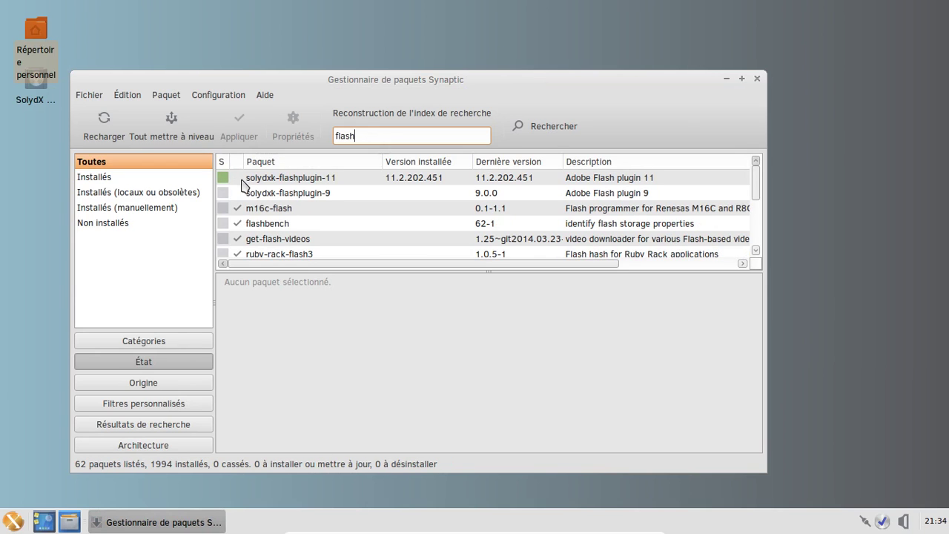
Mark solydxk-flashplugin-11 for removal and apply the change, leaving 1993 packages installed
{"action": "left_click", "coordinate": [245, 184]}
{"action": "right_click", "coordinate": [245, 184]}
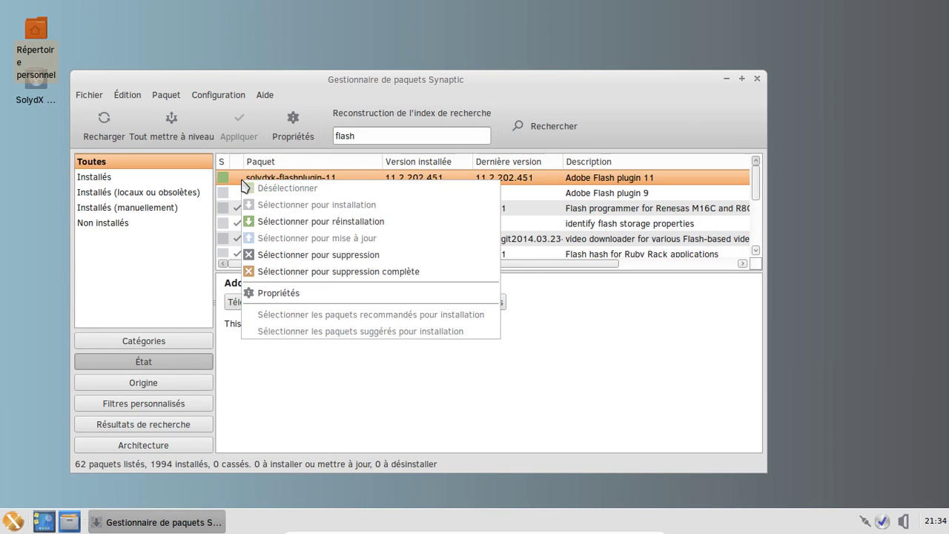
{"action": "left_click", "coordinate": [373, 272]}
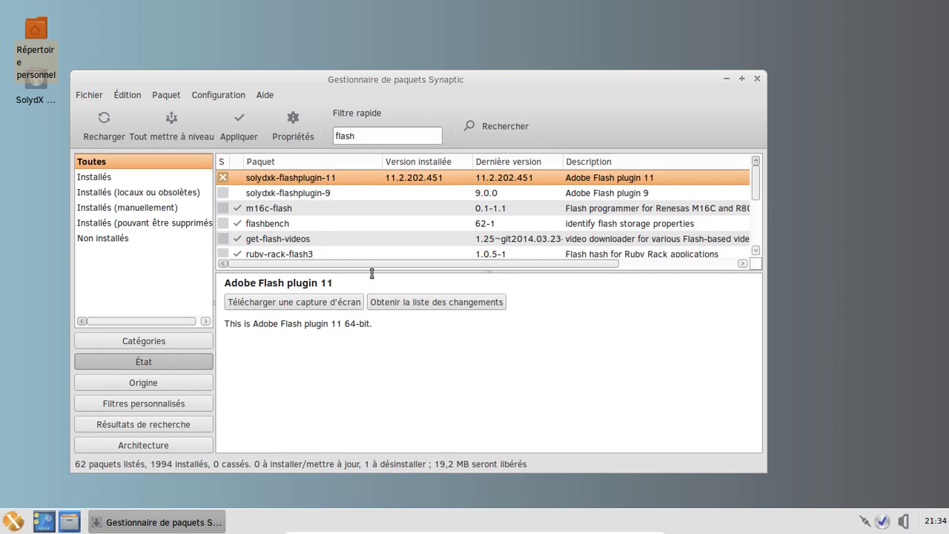
{"action": "left_click", "coordinate": [253, 133]}
{"action": "left_click", "coordinate": [616, 414]}
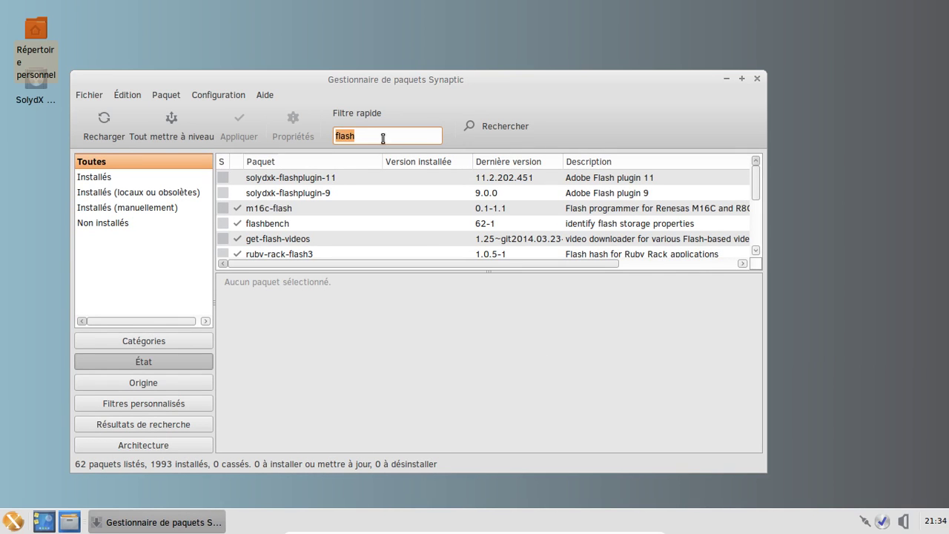
Filter the package list by 'gstreamer' and scroll through the matching packages
{"action": "type", "text": "g"}
{"action": "key", "text": "BackSpace"}
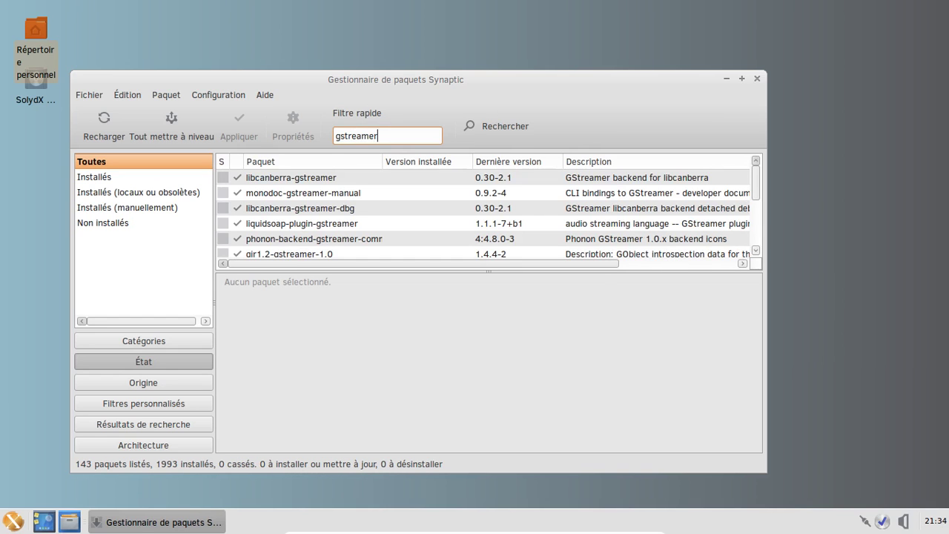
{"action": "scroll", "coordinate": [450, 211], "scroll_direction": "down", "scroll_amount": 3}
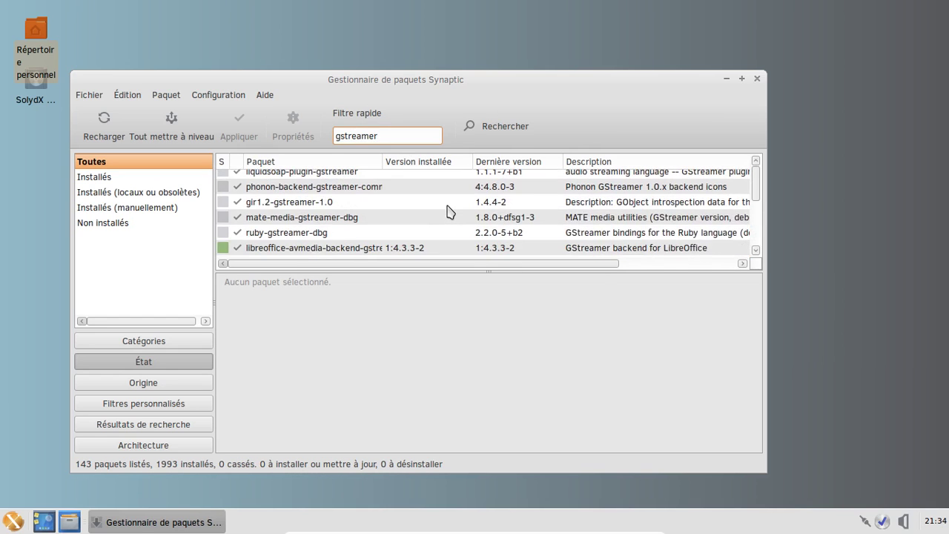
{"action": "scroll", "coordinate": [450, 212], "scroll_direction": "down", "scroll_amount": 5}
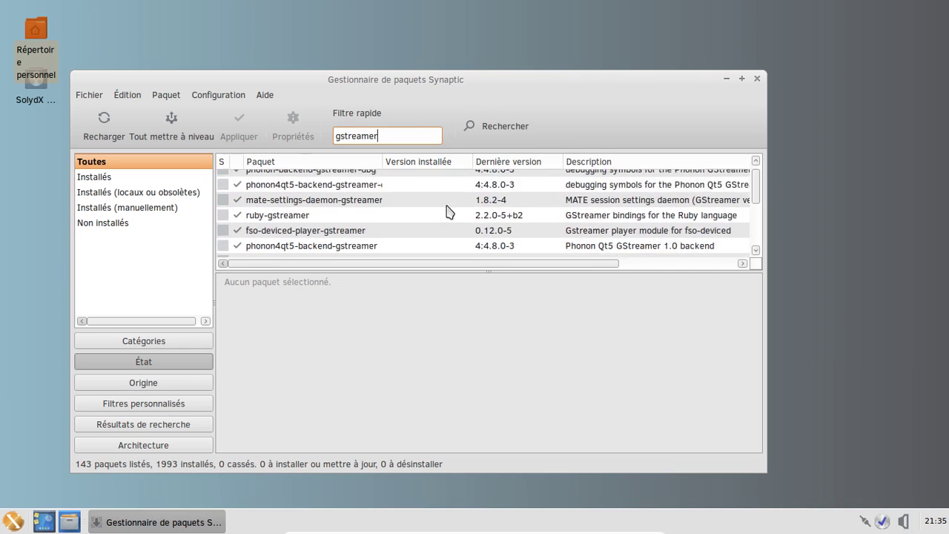
{"action": "scroll", "coordinate": [449, 212], "scroll_direction": "down", "scroll_amount": 5}
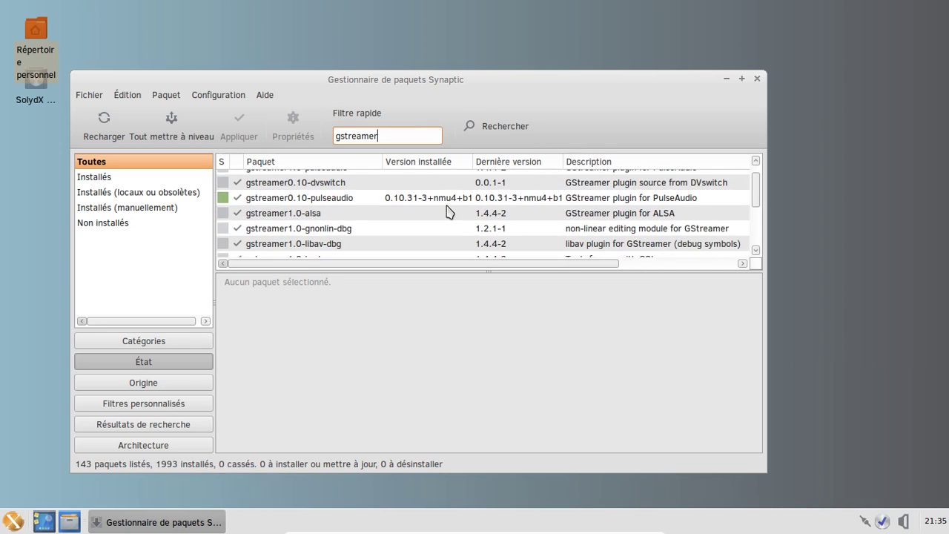
{"action": "scroll", "coordinate": [449, 212], "scroll_direction": "down", "scroll_amount": 5}
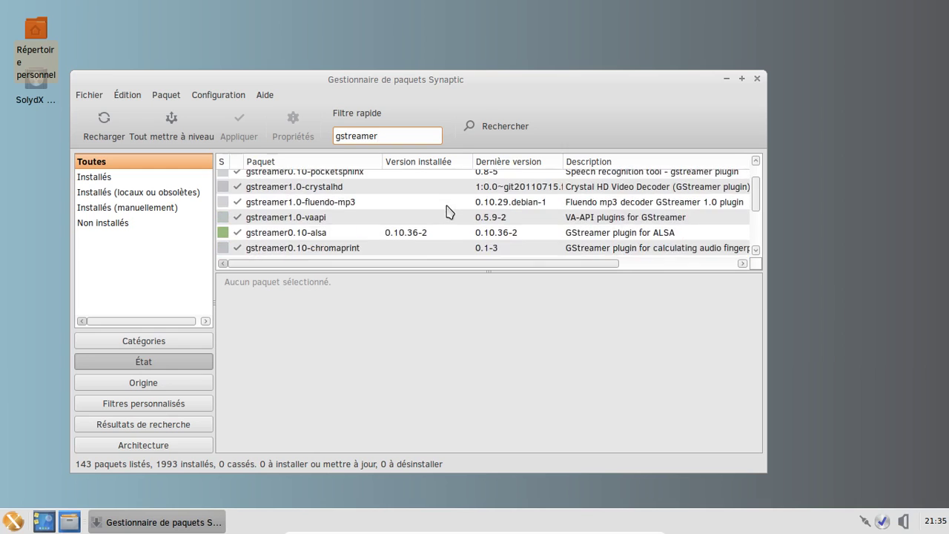
{"action": "scroll", "coordinate": [450, 213], "scroll_direction": "down", "scroll_amount": 1}
{"action": "scroll", "coordinate": [450, 212], "scroll_direction": "down", "scroll_amount": 3}
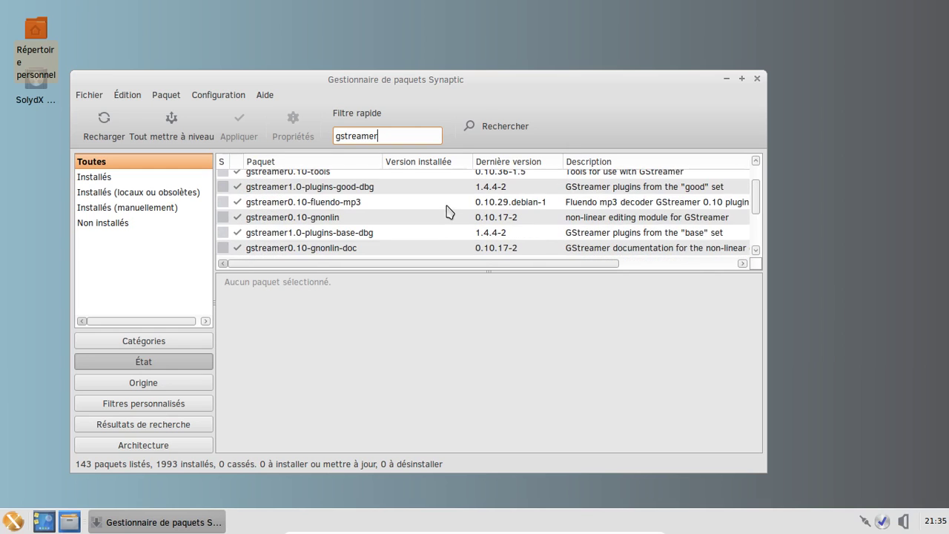
{"action": "scroll", "coordinate": [446, 212], "scroll_direction": "down", "scroll_amount": 3}
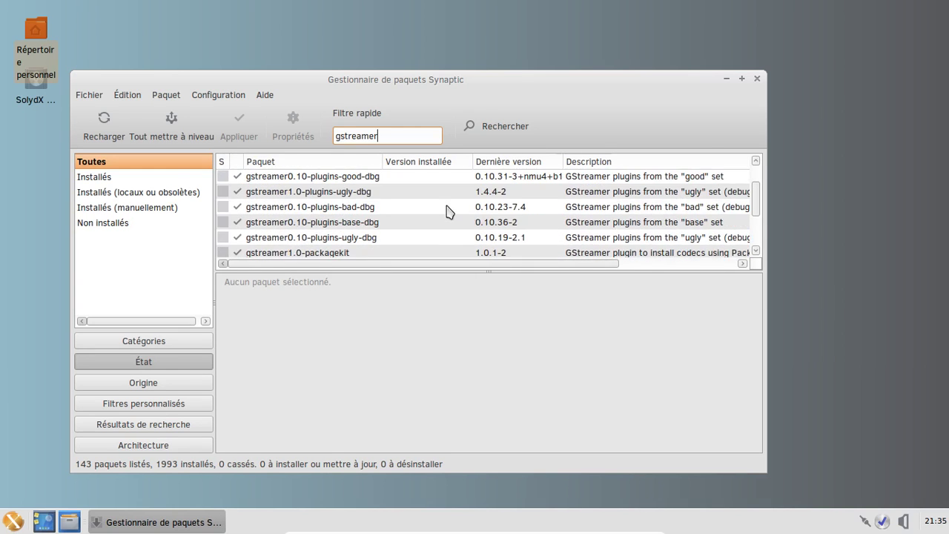
{"action": "scroll", "coordinate": [446, 212], "scroll_direction": "down", "scroll_amount": 4}
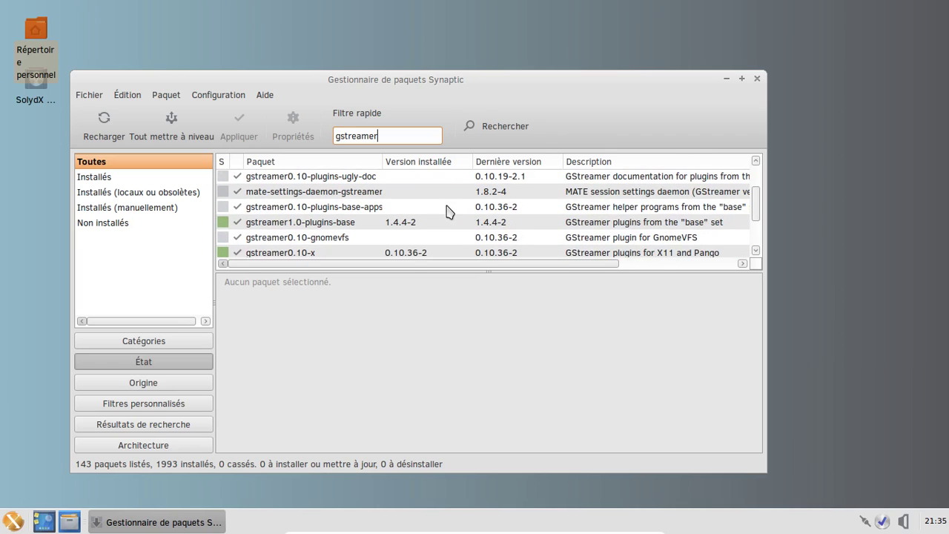
Sort the gstreamer results by installed version and browse the sorted list
{"action": "left_click", "coordinate": [443, 163]}
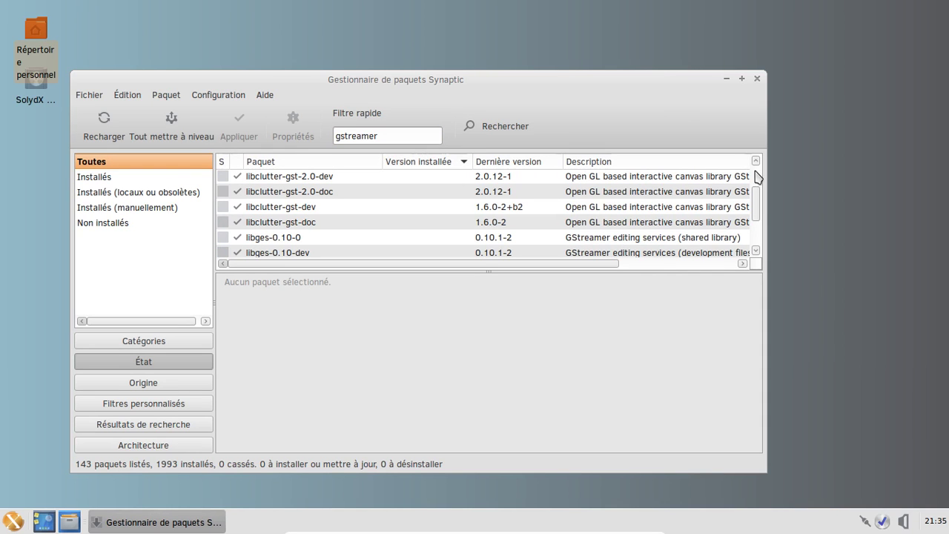
{"action": "left_click_drag", "start_coordinate": [760, 199], "coordinate": [757, 240]}
{"action": "scroll", "coordinate": [427, 225], "scroll_direction": "up", "scroll_amount": 5}
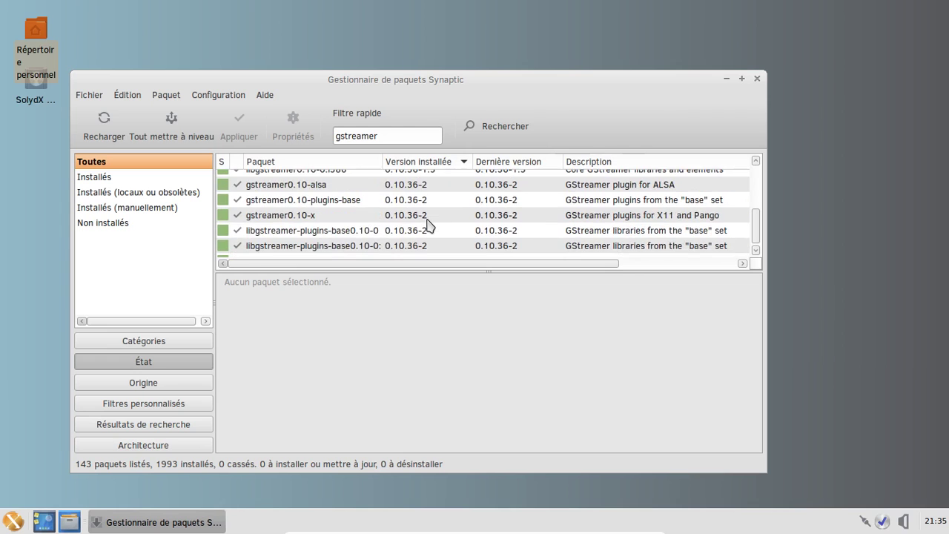
{"action": "scroll", "coordinate": [427, 225], "scroll_direction": "up", "scroll_amount": 3}
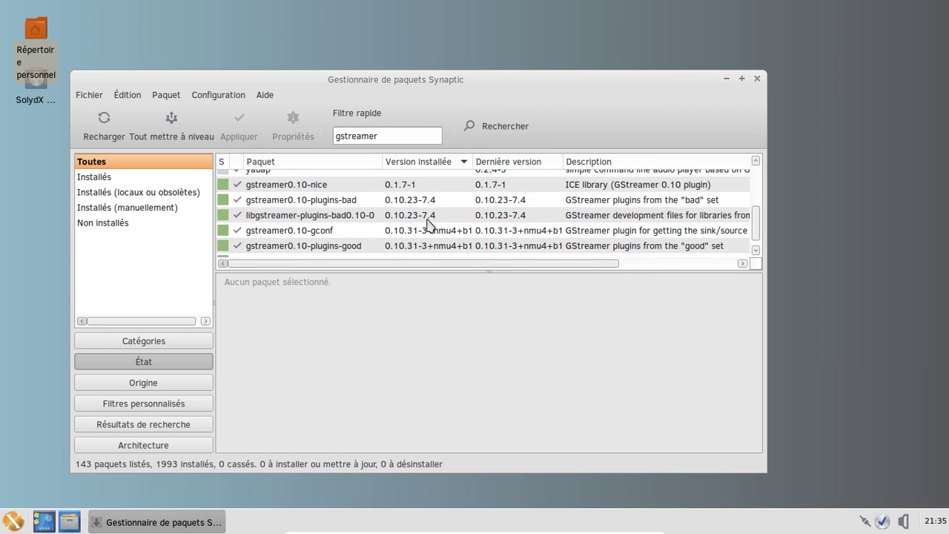
{"action": "scroll", "coordinate": [427, 225], "scroll_direction": "down", "scroll_amount": 3}
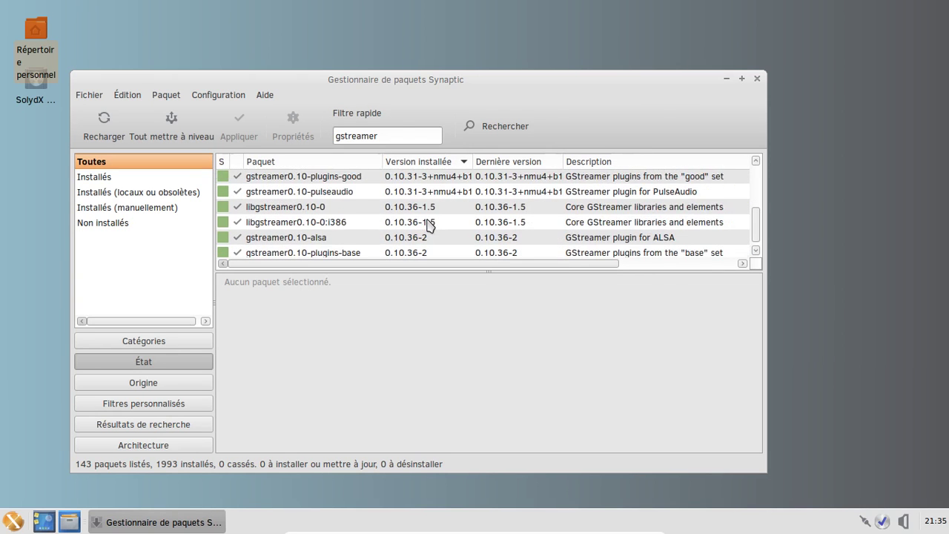
{"action": "scroll", "coordinate": [428, 225], "scroll_direction": "down", "scroll_amount": 2}
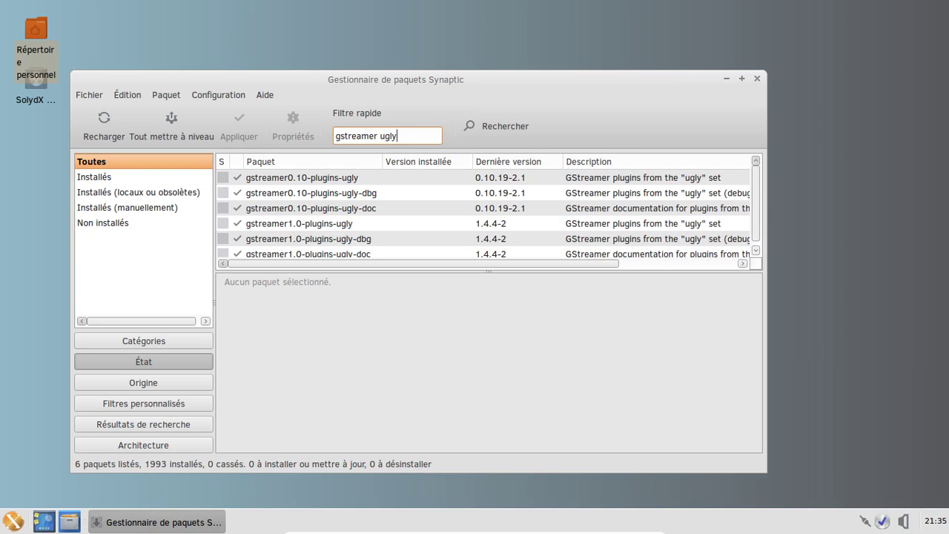
Install gstreamer0.10-plugins-ugly and gstreamer1.0-plugins-ugly along with the libsidplay1 dependency
{"action": "right_click", "coordinate": [366, 179]}
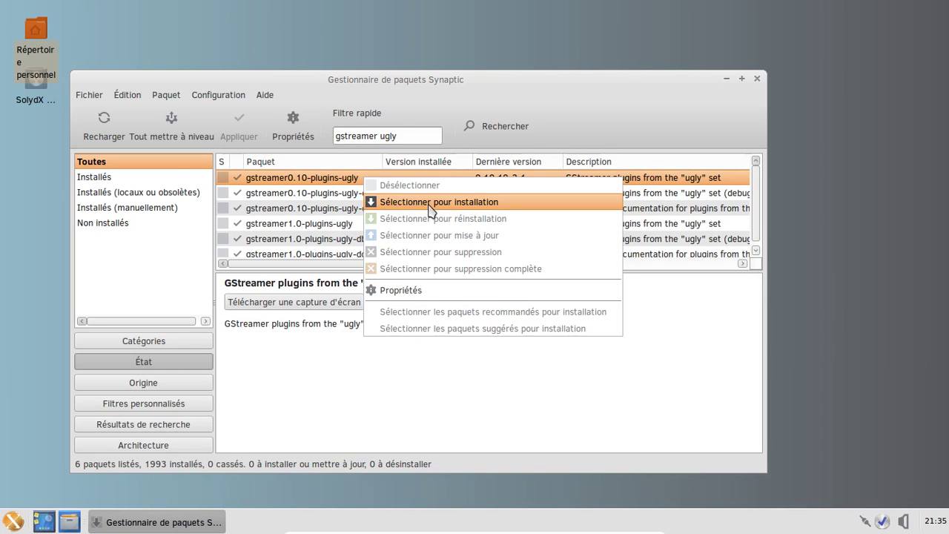
{"action": "left_click", "coordinate": [429, 203]}
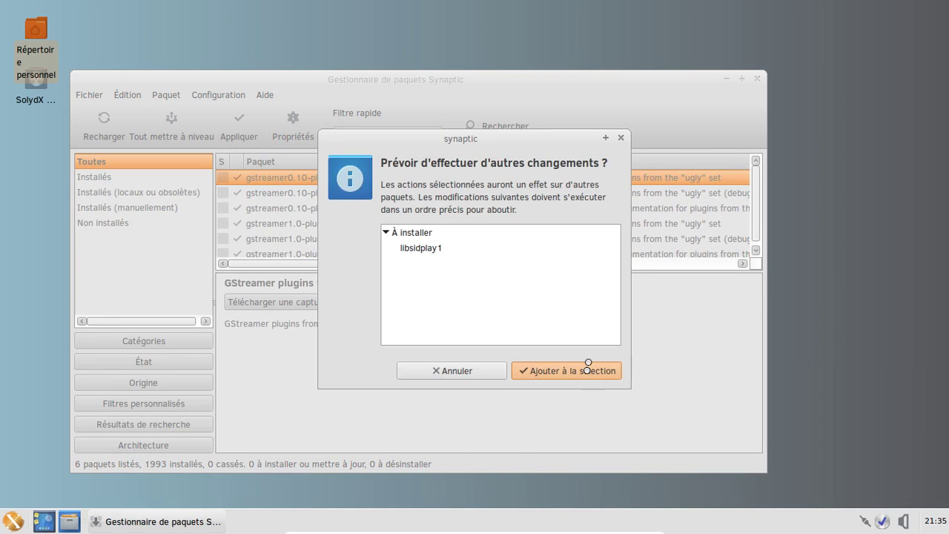
{"action": "left_click", "coordinate": [588, 369]}
{"action": "right_click", "coordinate": [376, 224]}
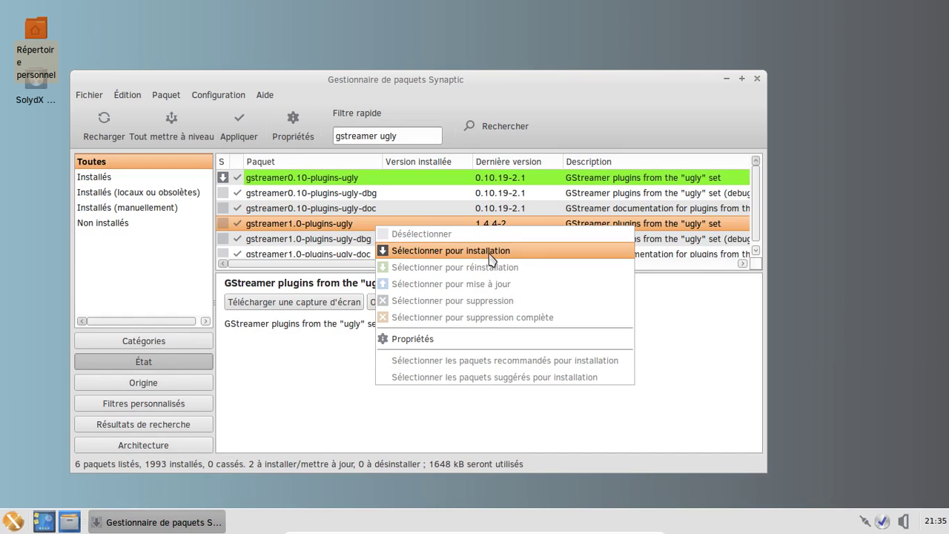
{"action": "left_click", "coordinate": [489, 253]}
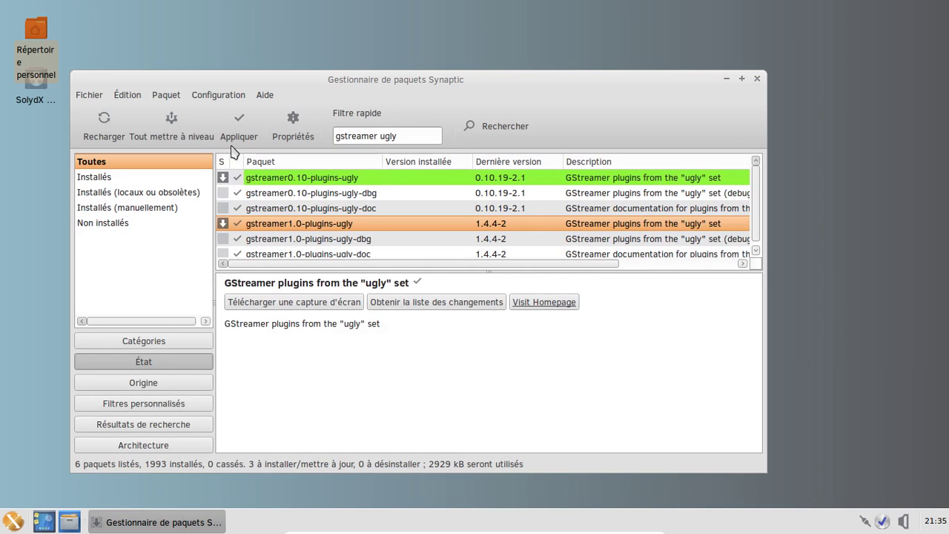
{"action": "left_click", "coordinate": [250, 134]}
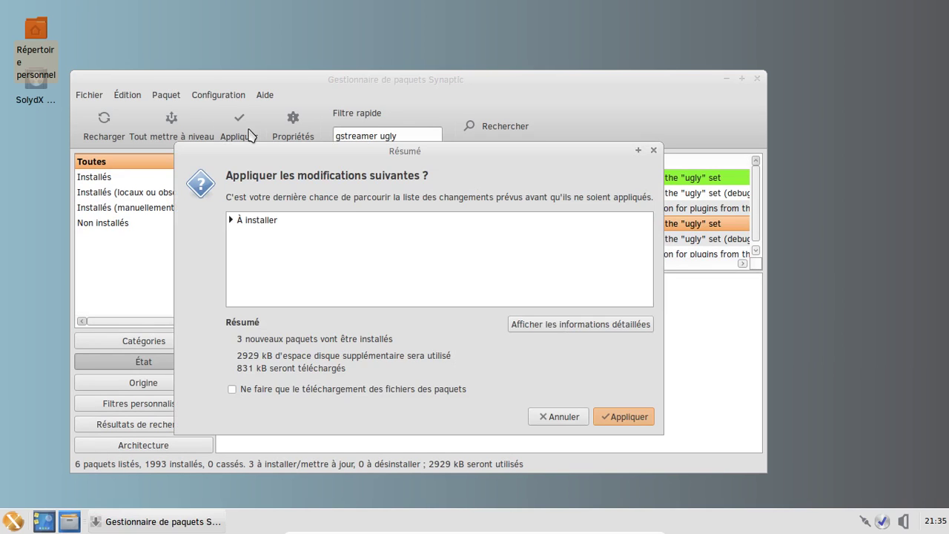
{"action": "left_click", "coordinate": [632, 419]}
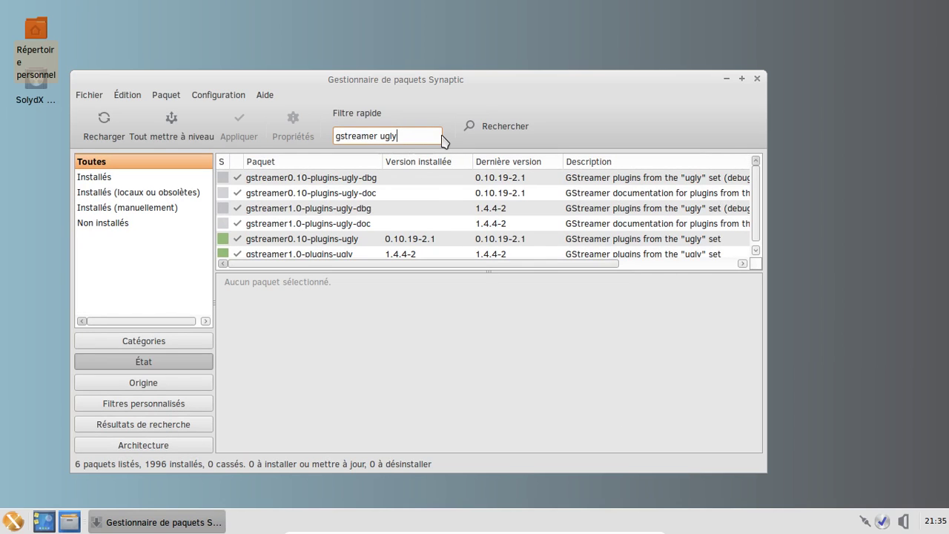
Filter for 'playon' and completely remove playonlinux 4.2.5-1, including its configuration files
{"action": "triple_click", "coordinate": [442, 136]}
{"action": "type", "text": "playonlinux"}
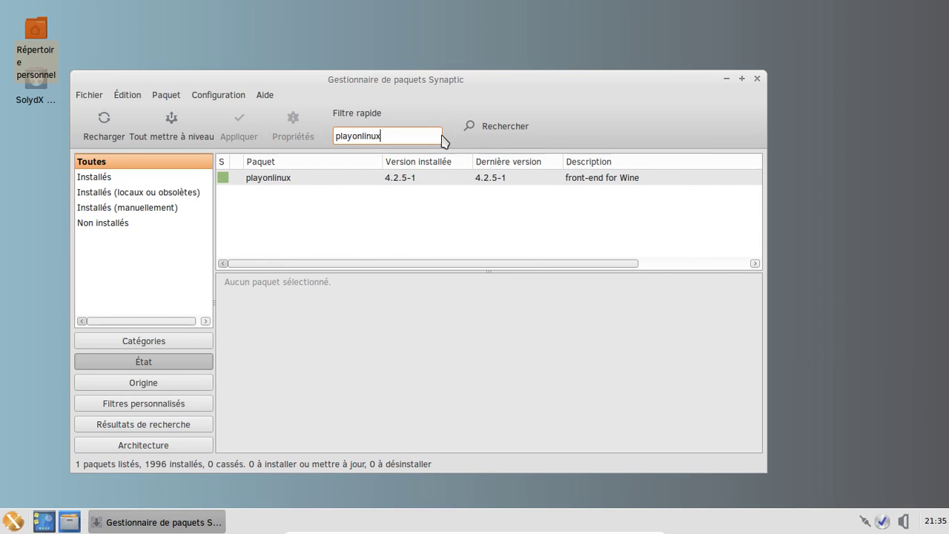
{"action": "left_click", "coordinate": [325, 185]}
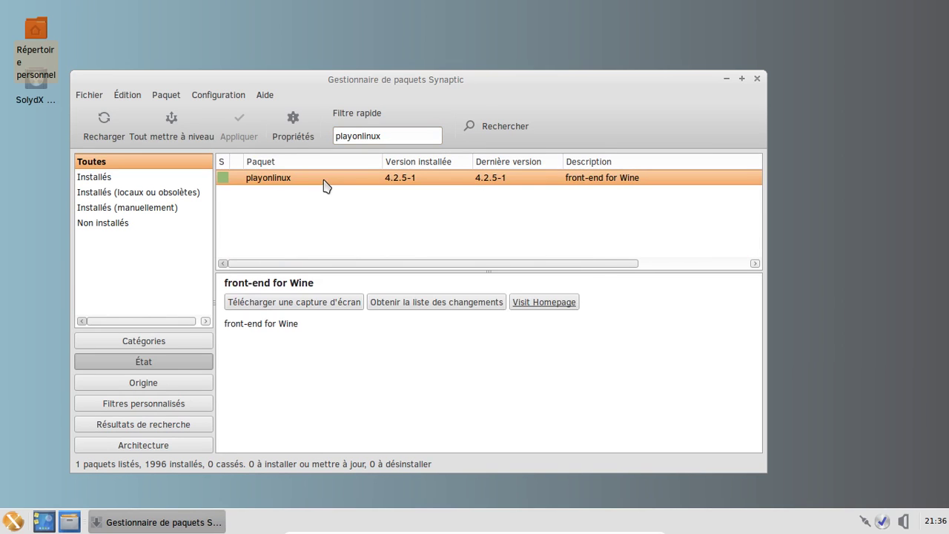
{"action": "right_click", "coordinate": [324, 184]}
{"action": "left_click", "coordinate": [441, 275]}
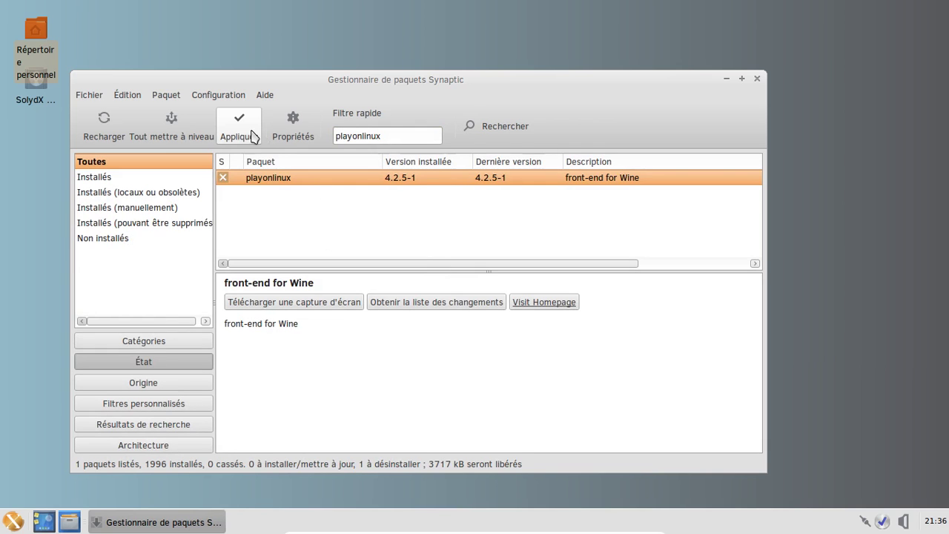
{"action": "left_click", "coordinate": [244, 136]}
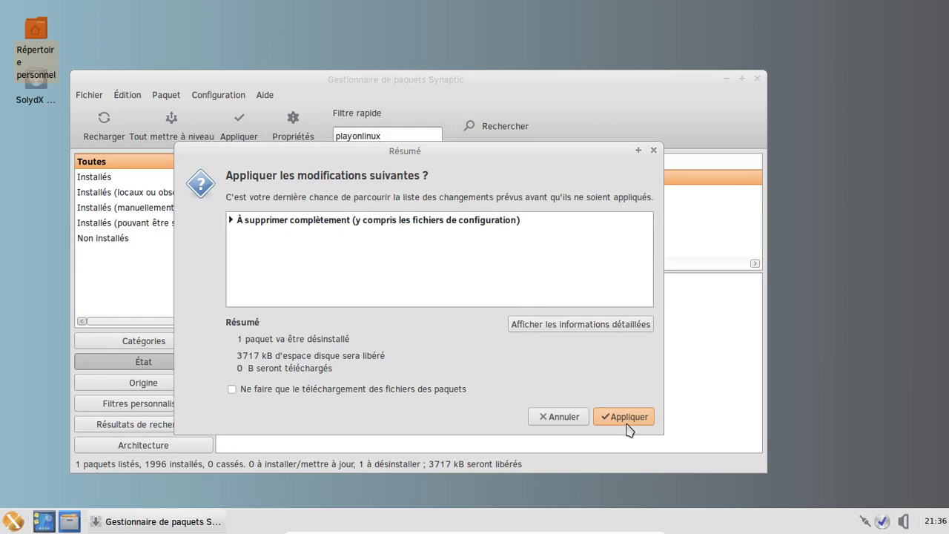
{"action": "left_click", "coordinate": [626, 423]}
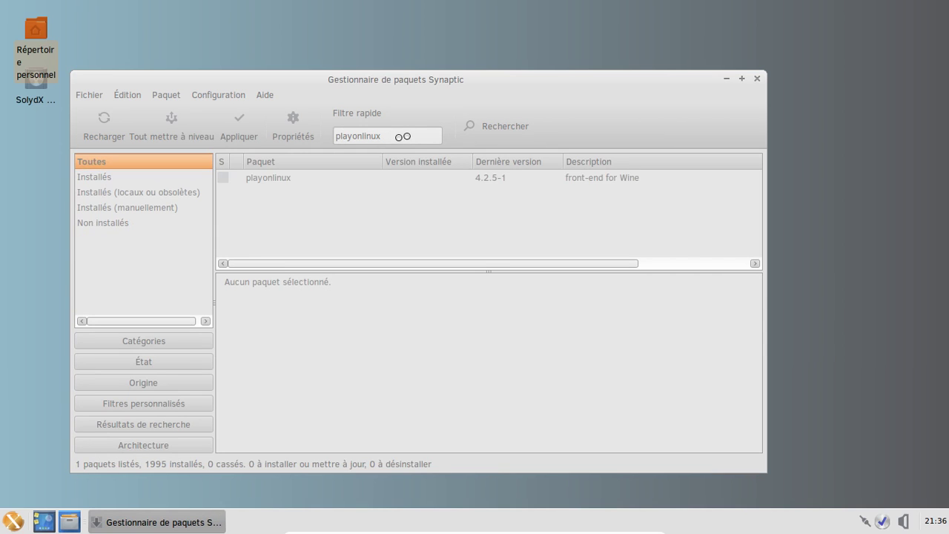
Filter for 'wine' and completely remove wine, wine32:i386 and wine64
{"action": "double_click", "coordinate": [404, 137]}
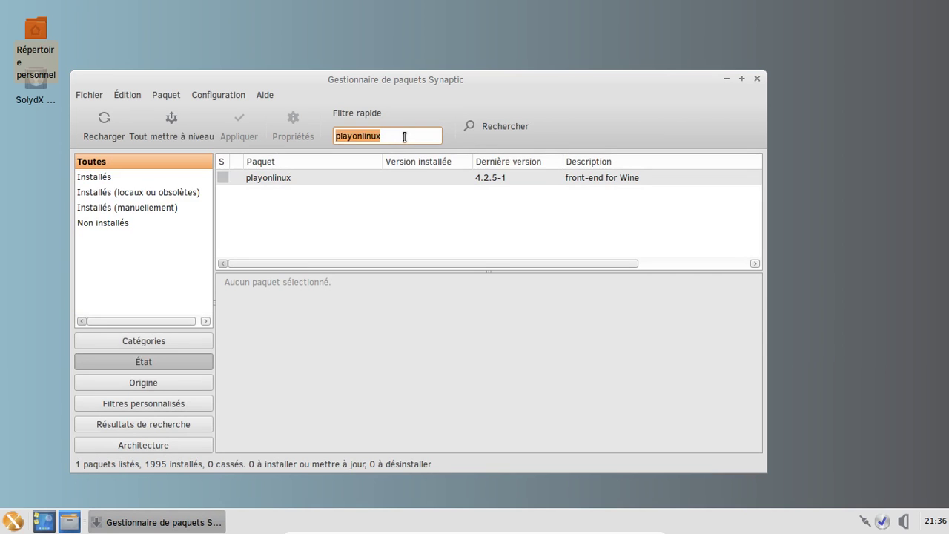
{"action": "type", "text": "wine"}
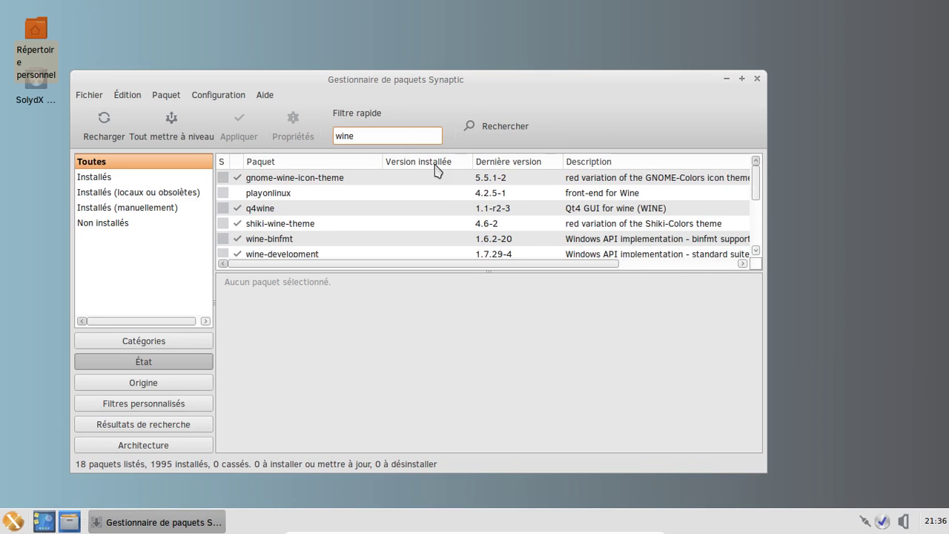
{"action": "scroll", "coordinate": [470, 195], "scroll_direction": "down", "scroll_amount": 4}
{"action": "scroll", "coordinate": [471, 195], "scroll_direction": "down", "scroll_amount": 2}
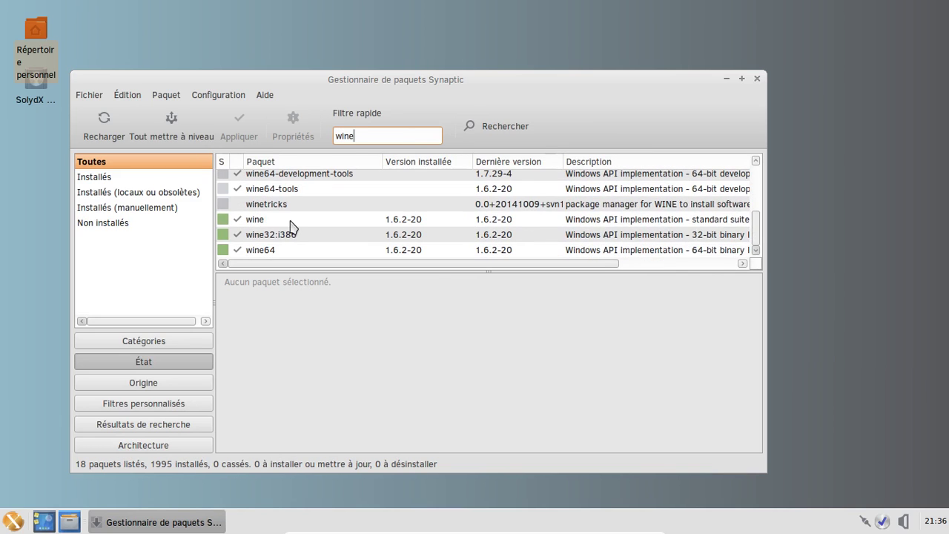
{"action": "left_click", "coordinate": [289, 220]}
{"action": "left_click", "coordinate": [287, 235], "text": "ctrl"}
{"action": "left_click", "coordinate": [285, 250], "text": "ctrl"}
{"action": "right_click", "coordinate": [285, 251]}
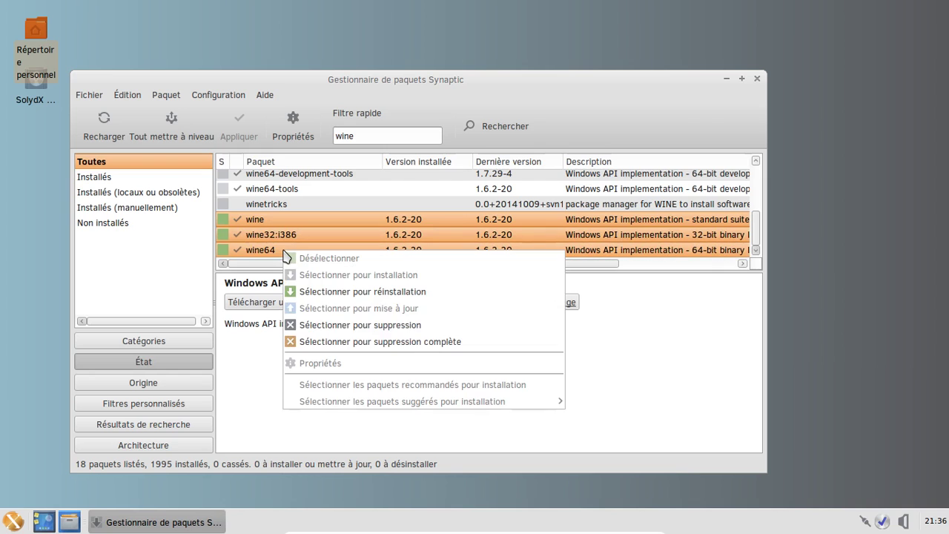
{"action": "left_click", "coordinate": [369, 342]}
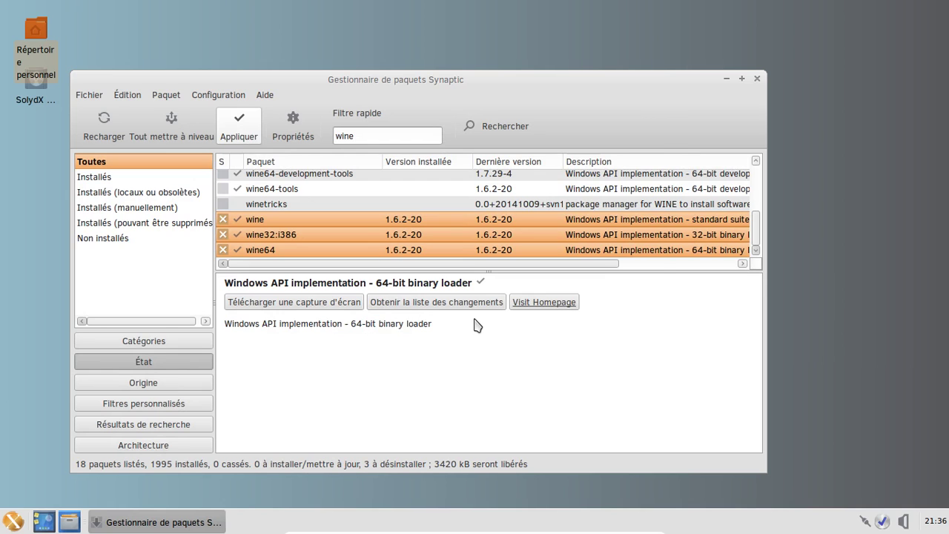
{"action": "key", "text": "ctrl+p"}
{"action": "left_click", "coordinate": [643, 420]}
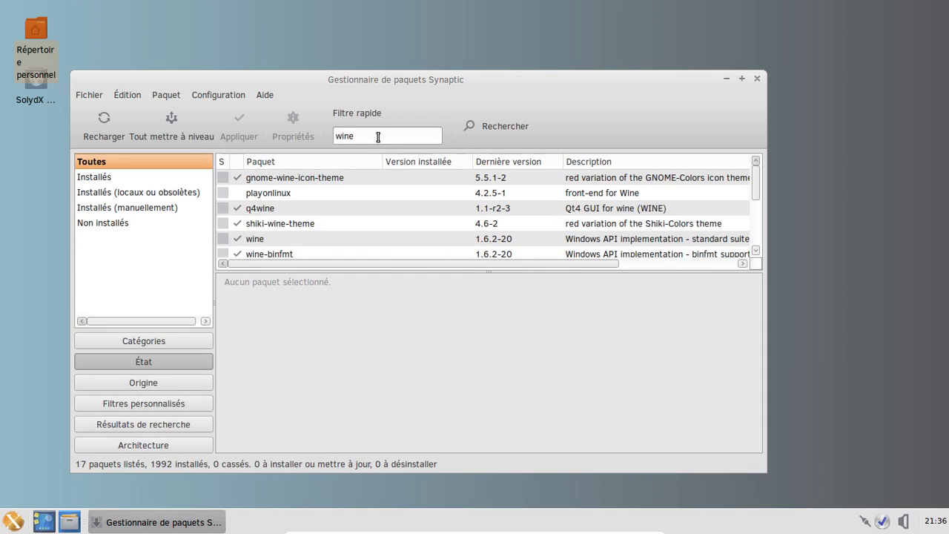
Switch the view to locally installed or obsolete packages
{"action": "left_click", "coordinate": [127, 207]}
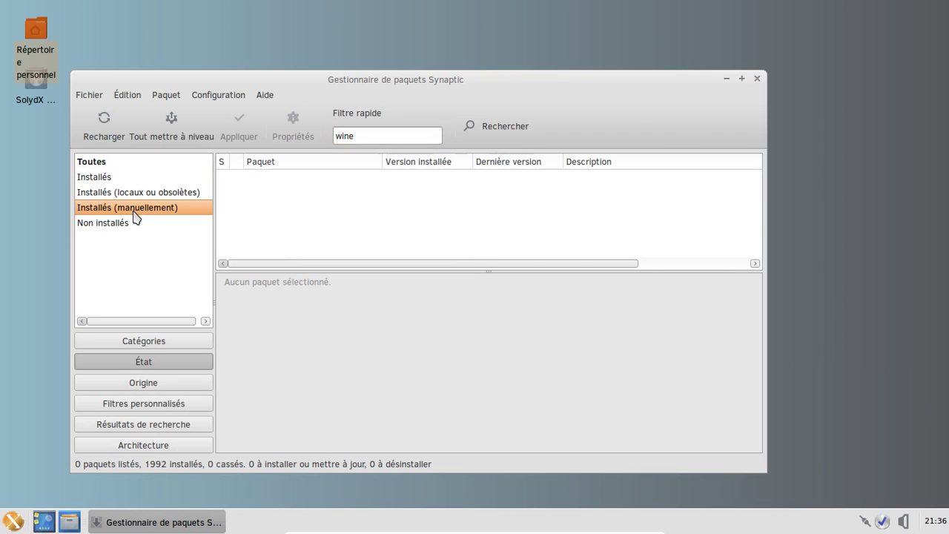
{"action": "left_click", "coordinate": [138, 193]}
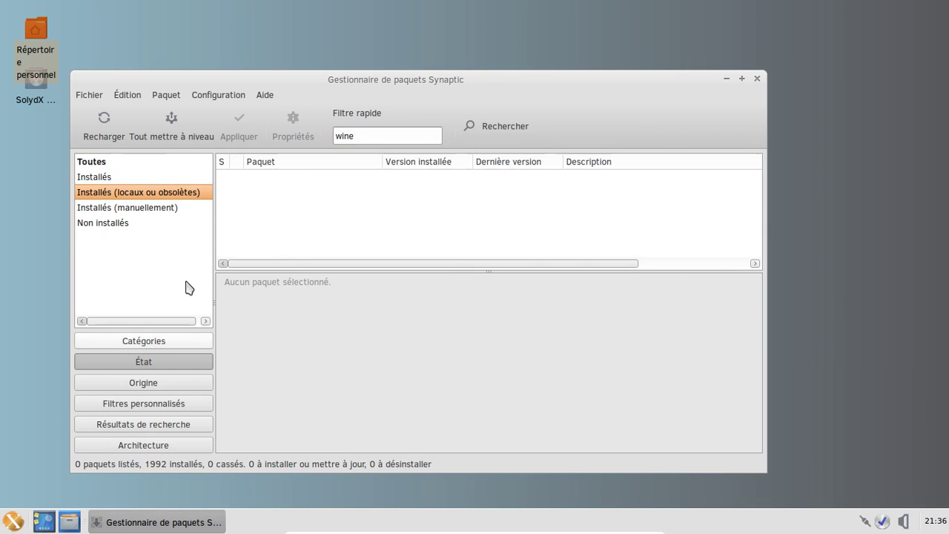
{"action": "left_click", "coordinate": [225, 96]}
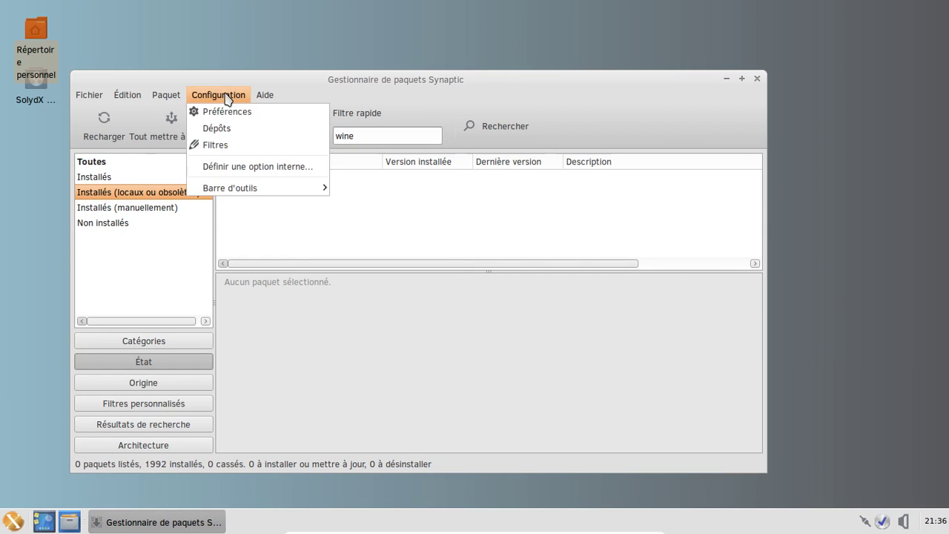
Open the software repositories settings and close them again
{"action": "left_click", "coordinate": [217, 128]}
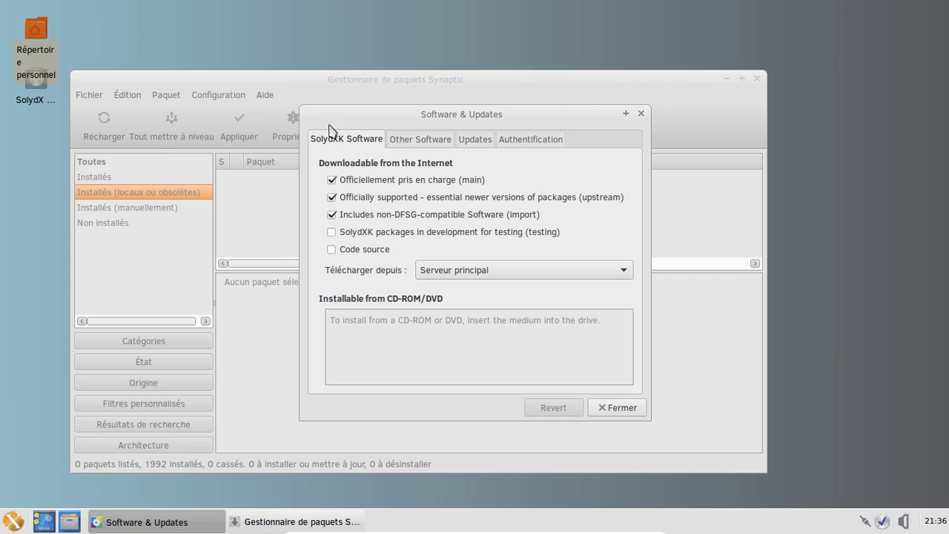
{"action": "left_click", "coordinate": [642, 114]}
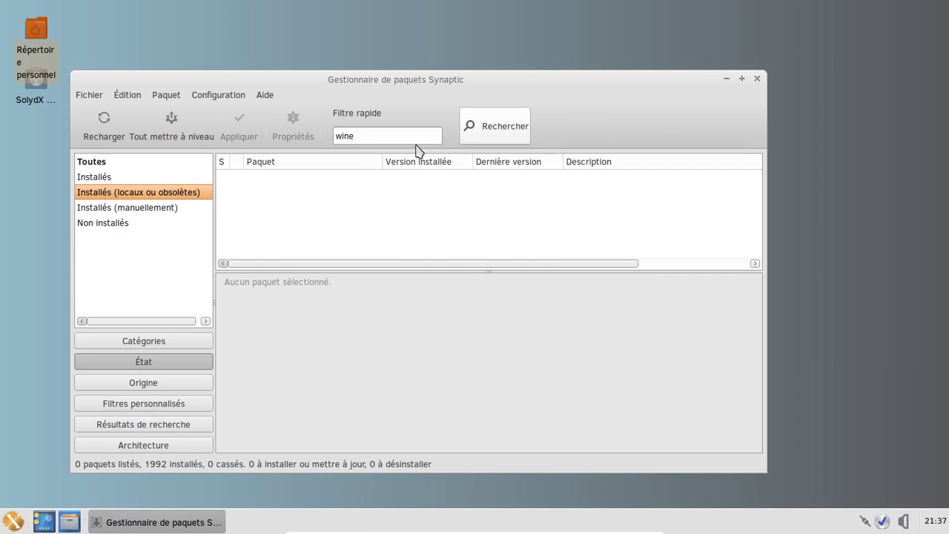
{"action": "left_click", "coordinate": [226, 96]}
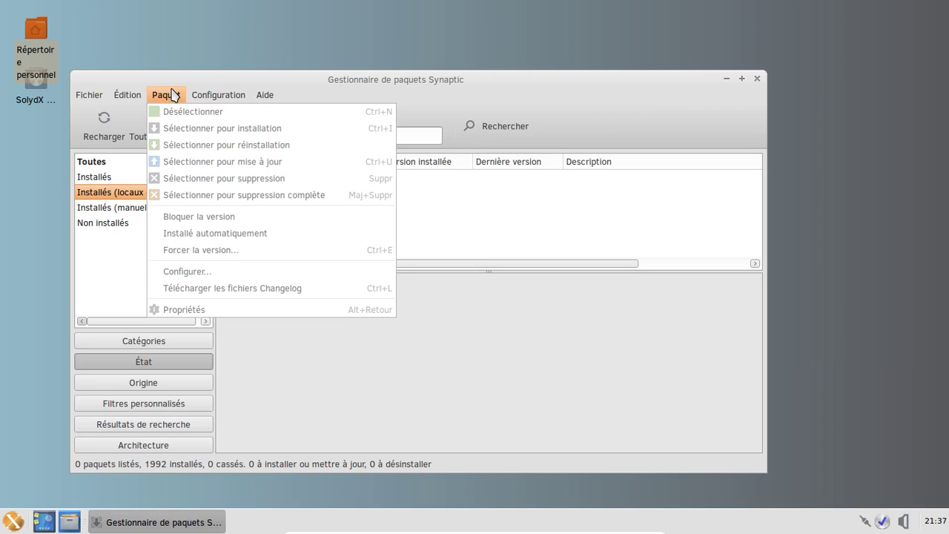
Create a custom filter with only the Orphelin state ticked and save it as 'Orphelins'
{"action": "mouse_move", "coordinate": [140, 99]}
{"action": "mouse_move", "coordinate": [193, 98]}
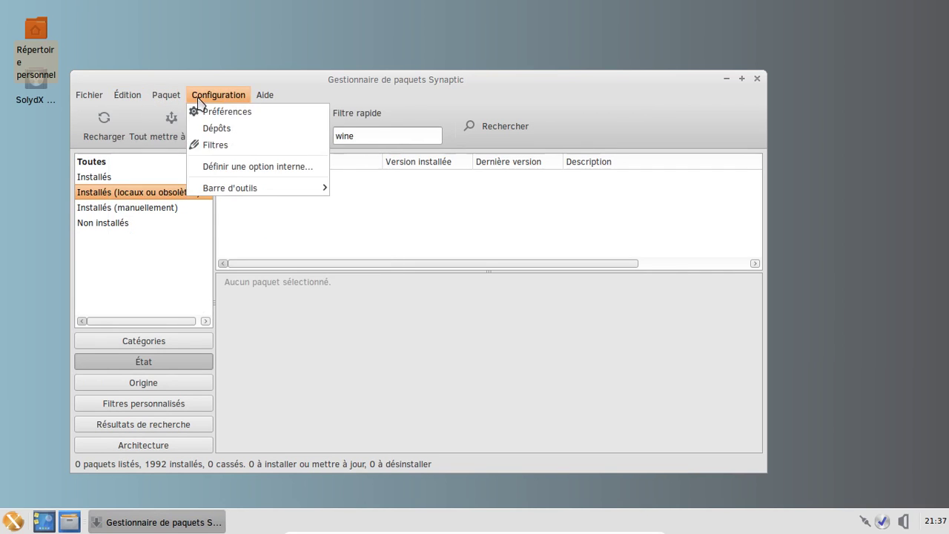
{"action": "left_click", "coordinate": [215, 145]}
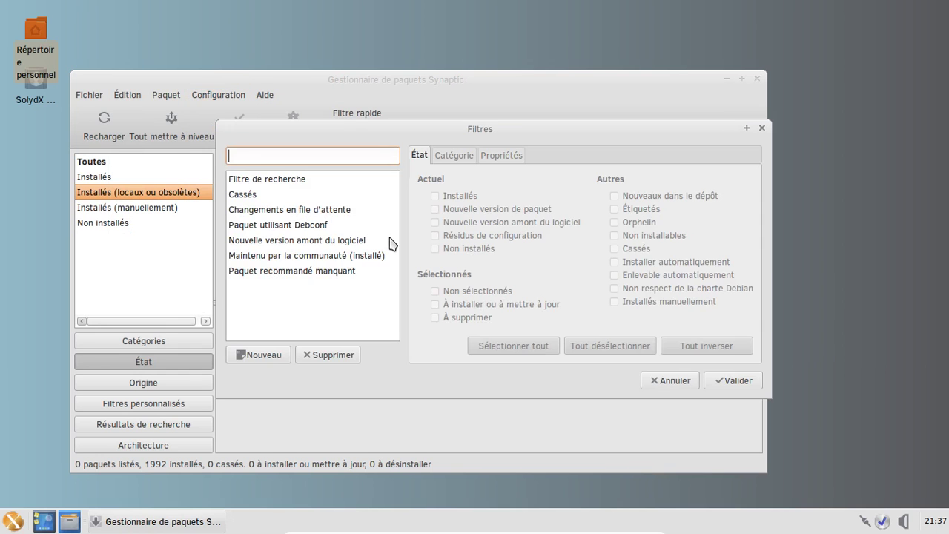
{"action": "left_click", "coordinate": [277, 358]}
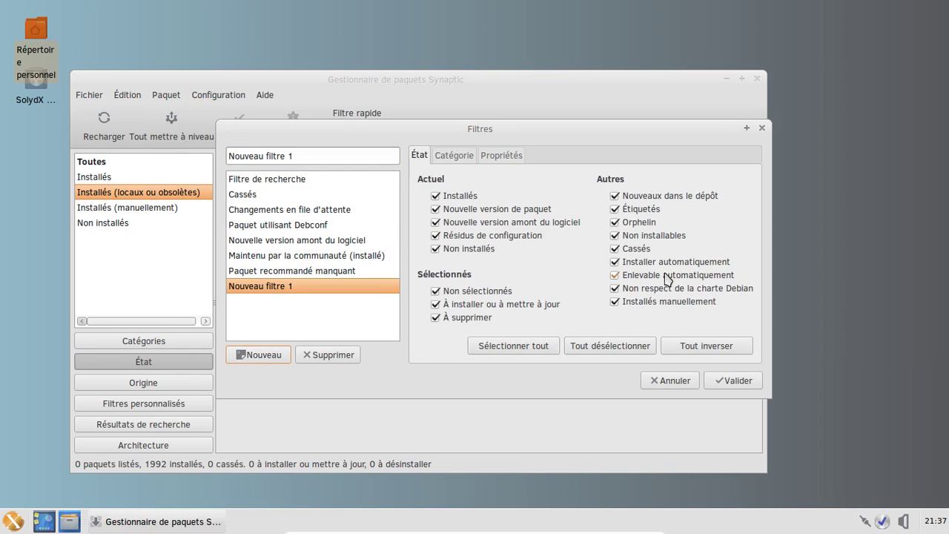
{"action": "left_click", "coordinate": [645, 349]}
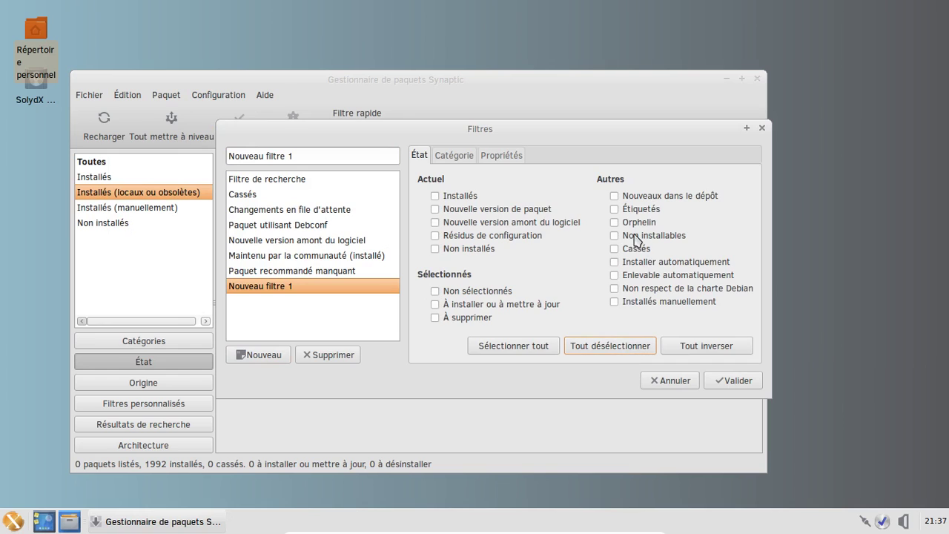
{"action": "left_click", "coordinate": [614, 222]}
{"action": "left_click", "coordinate": [324, 154]}
{"action": "triple_click", "coordinate": [323, 154]}
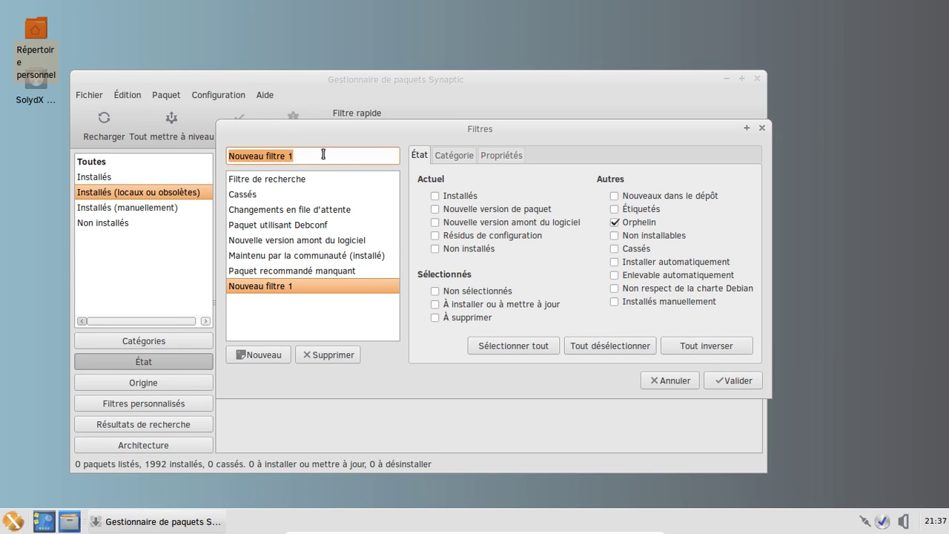
{"action": "type", "text": "Orphelins"}
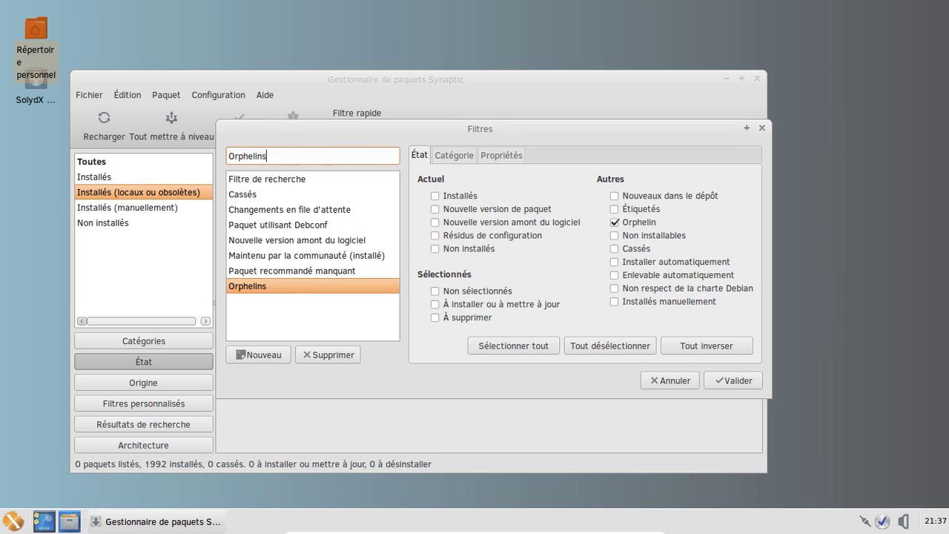
{"action": "left_click", "coordinate": [734, 380]}
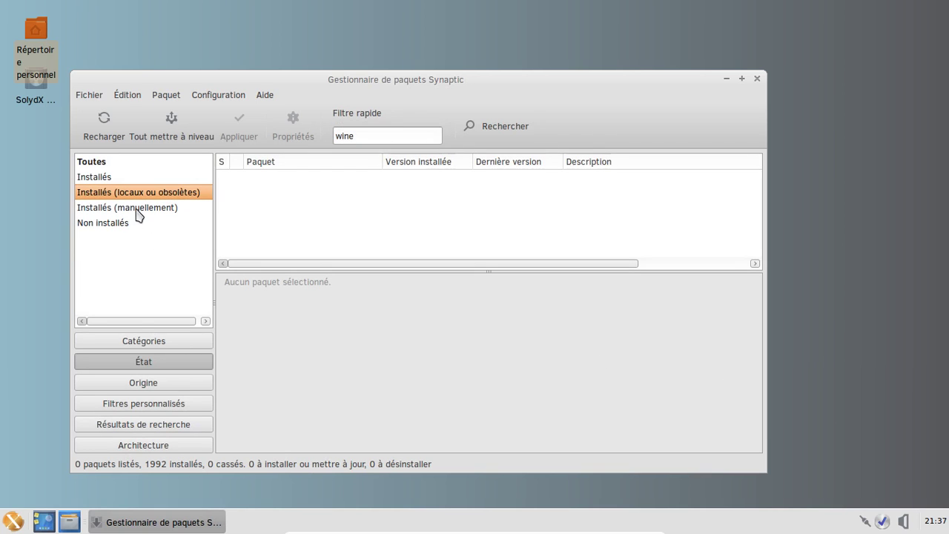
Show the Orphelins custom filter and completely remove libwine and libwine-gecko-2.21
{"action": "left_click", "coordinate": [143, 383]}
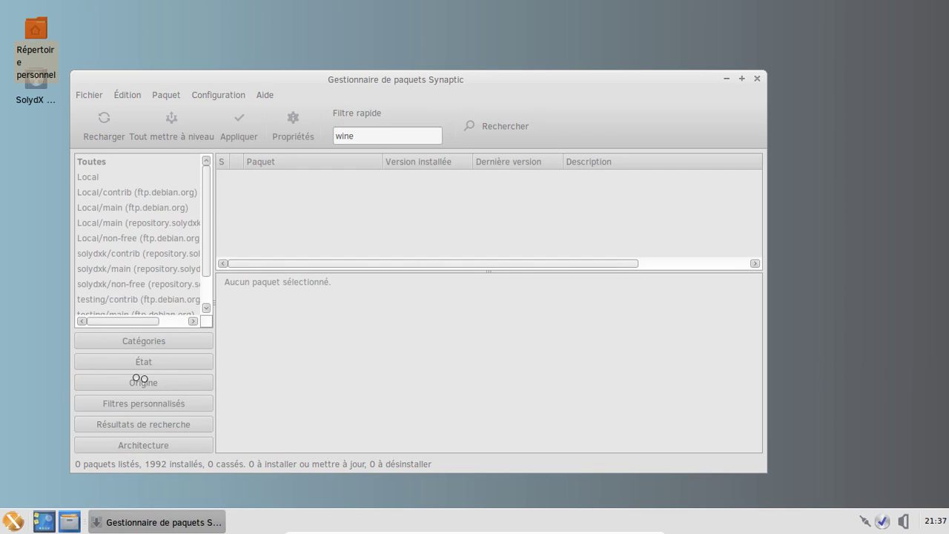
{"action": "left_click", "coordinate": [157, 405]}
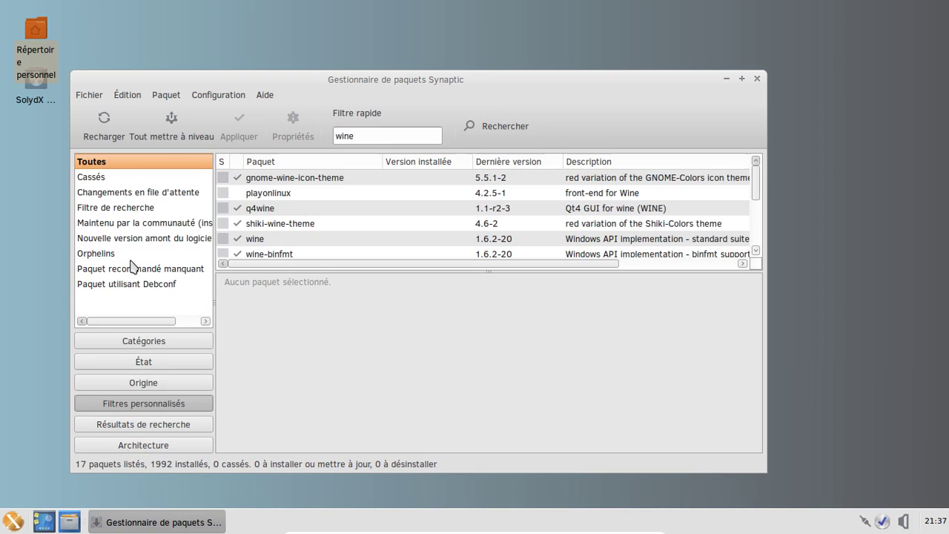
{"action": "left_click", "coordinate": [130, 255]}
{"action": "left_click", "coordinate": [393, 136]}
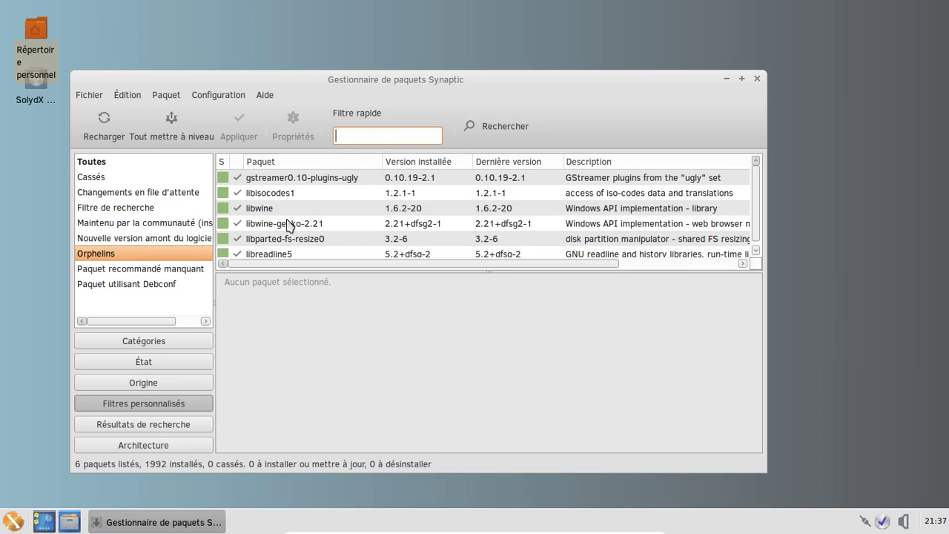
{"action": "left_click", "coordinate": [276, 210]}
{"action": "left_click", "coordinate": [284, 224], "text": "ctrl"}
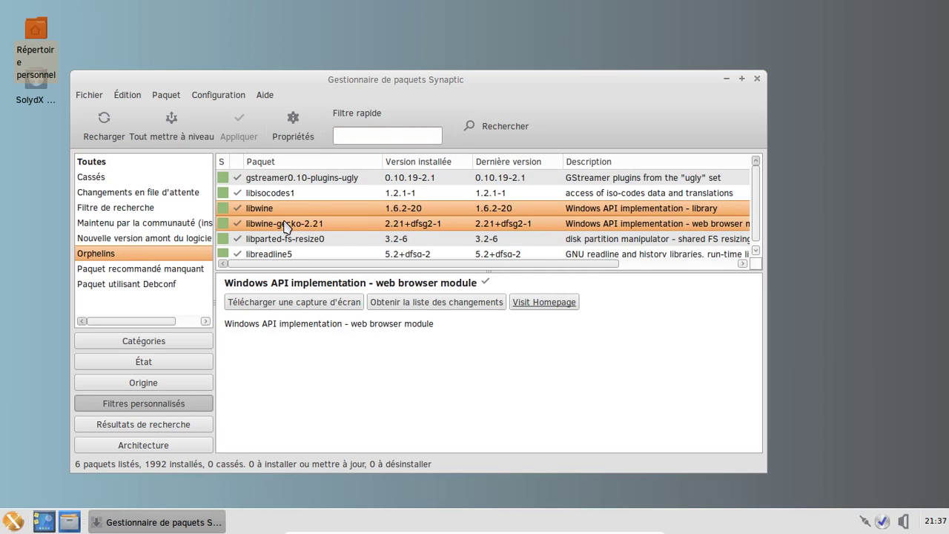
{"action": "right_click", "coordinate": [285, 222]}
{"action": "left_click", "coordinate": [366, 312]}
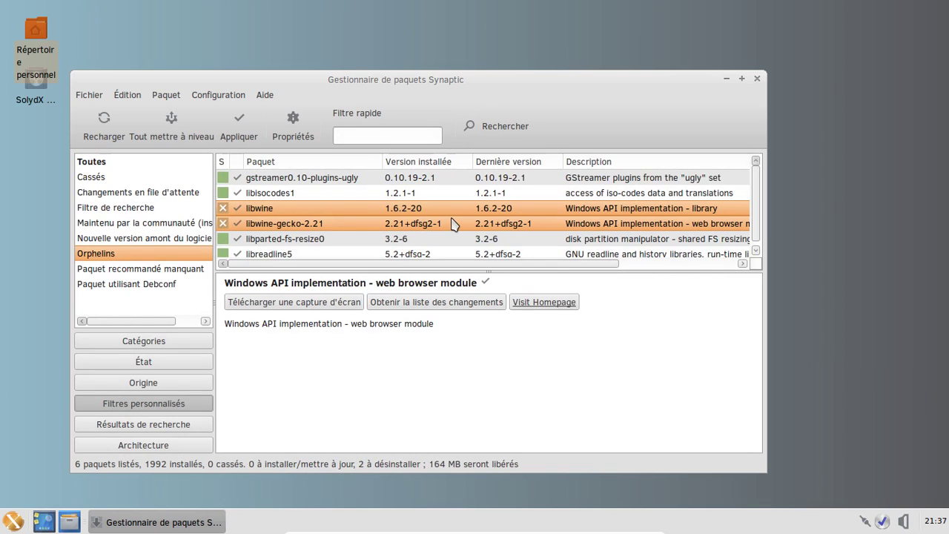
{"action": "left_click", "coordinate": [241, 126]}
{"action": "left_click", "coordinate": [627, 419]}
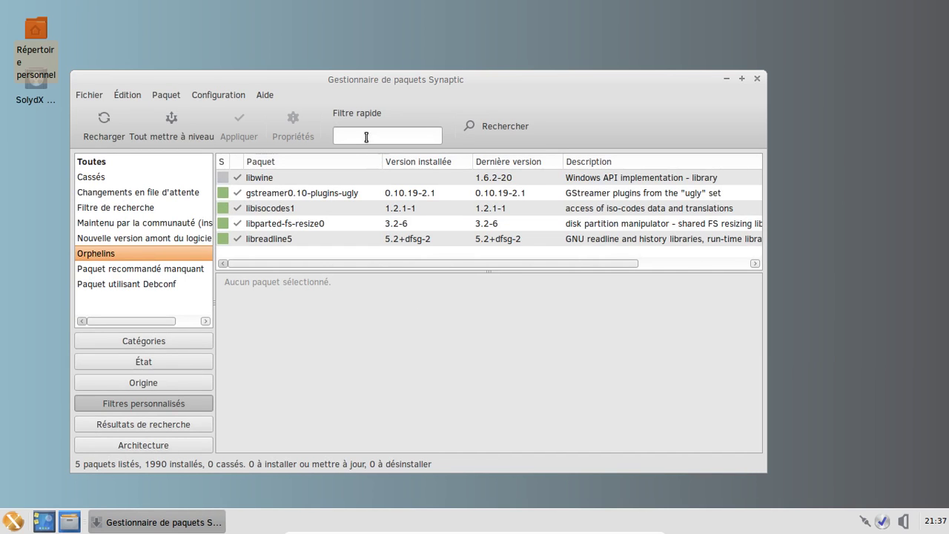
Filter for 'lib32' under all statuses and sort the 53 results by installed version
{"action": "type", "text": "lib32"}
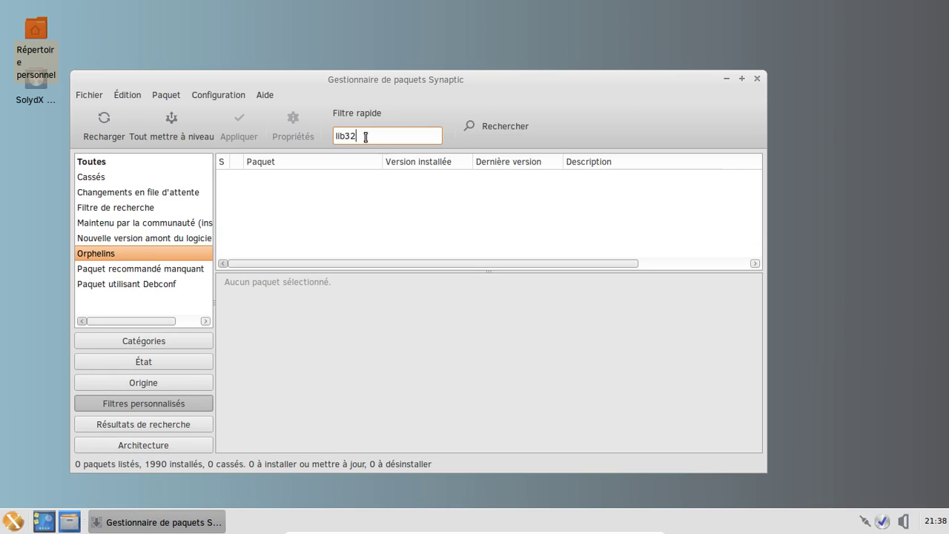
{"action": "left_click", "coordinate": [110, 176]}
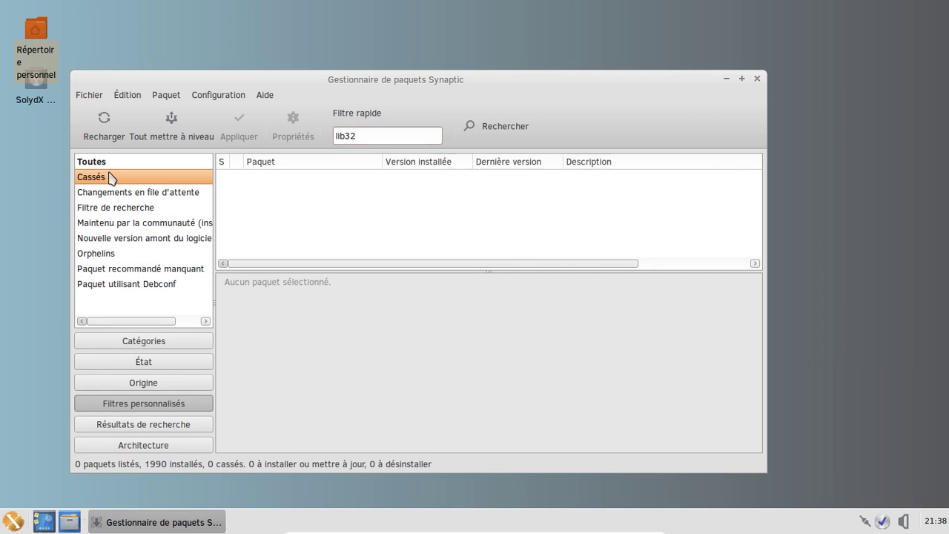
{"action": "left_click", "coordinate": [99, 161]}
{"action": "left_click", "coordinate": [138, 362]}
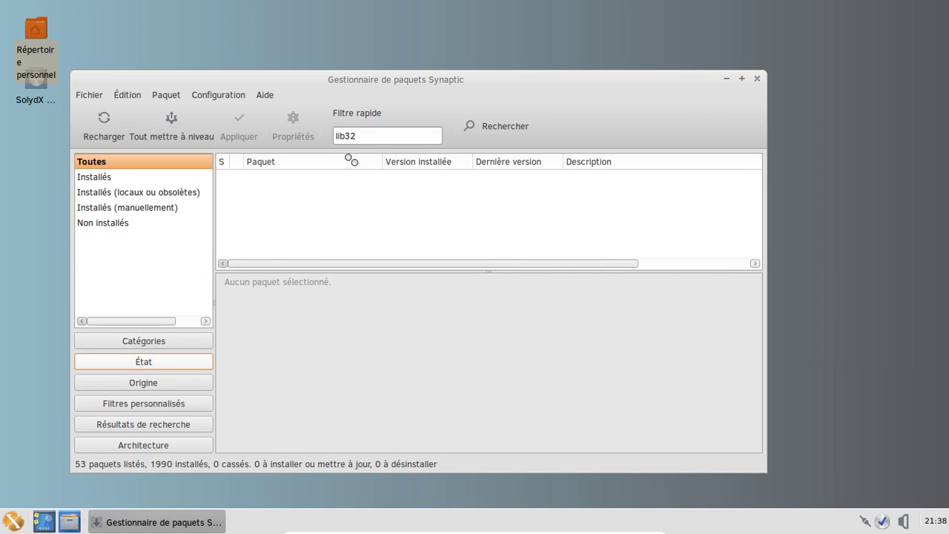
{"action": "scroll", "coordinate": [430, 198], "scroll_direction": "down", "scroll_amount": 5}
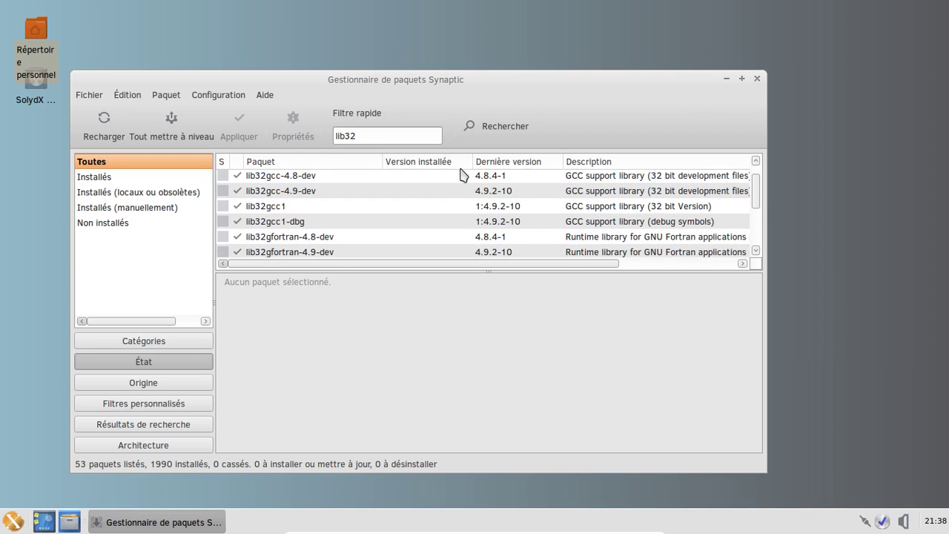
{"action": "left_click", "coordinate": [452, 163]}
{"action": "left_click_drag", "start_coordinate": [754, 202], "coordinate": [749, 264]}
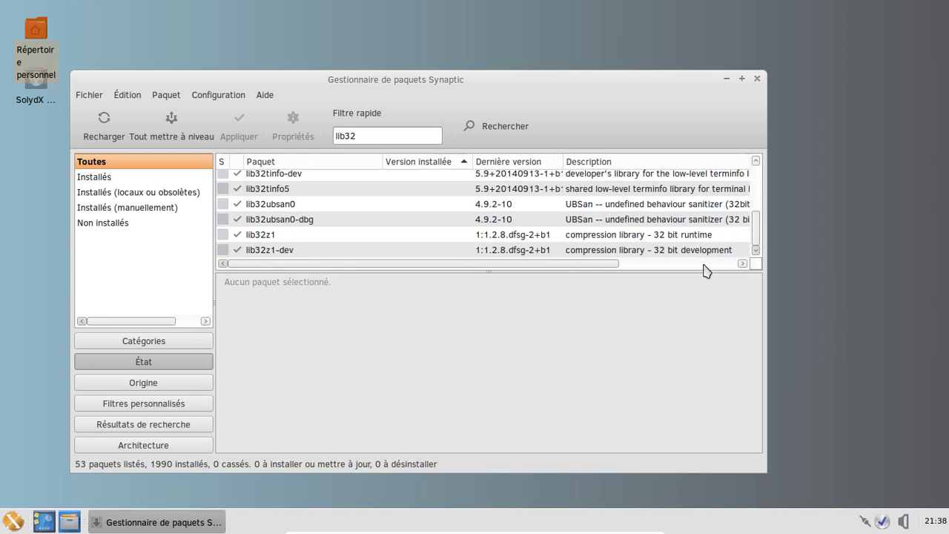
Close Synaptic Package Manager and open the Whisker application menu
{"action": "left_click", "coordinate": [383, 138]}
{"action": "left_click", "coordinate": [759, 80]}
{"action": "left_click", "coordinate": [15, 521]}
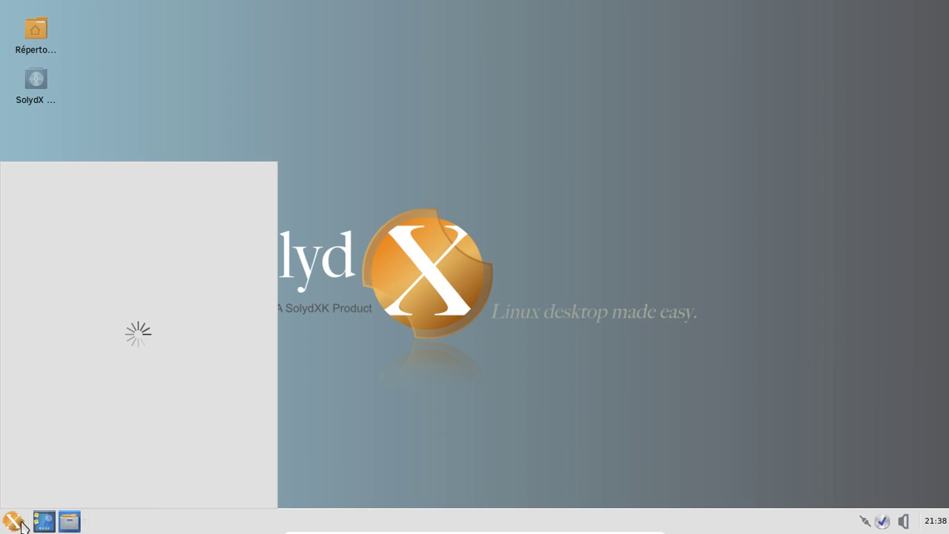
Launch Firefox, load bandcamp.com, then go to inlimbo1.bandcamp.com
{"action": "left_click", "coordinate": [58, 241]}
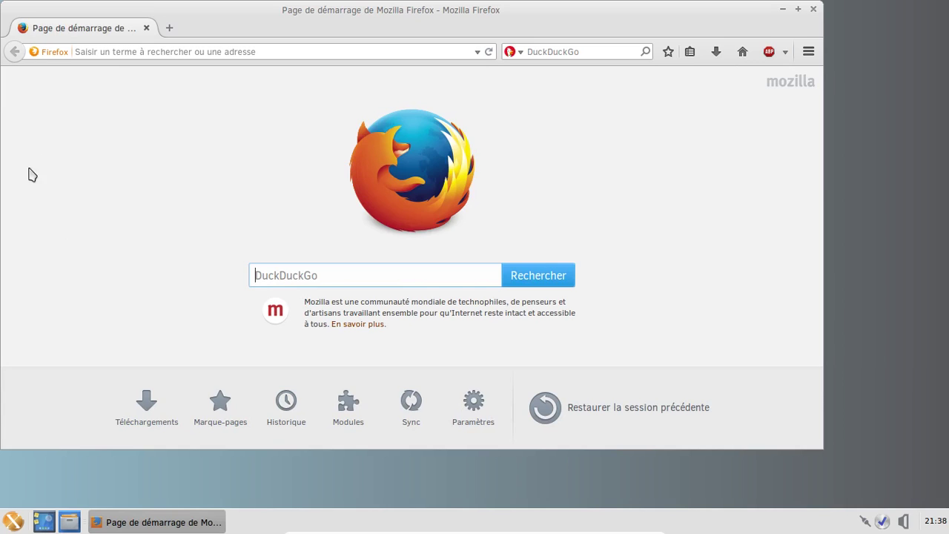
{"action": "left_click", "coordinate": [114, 49]}
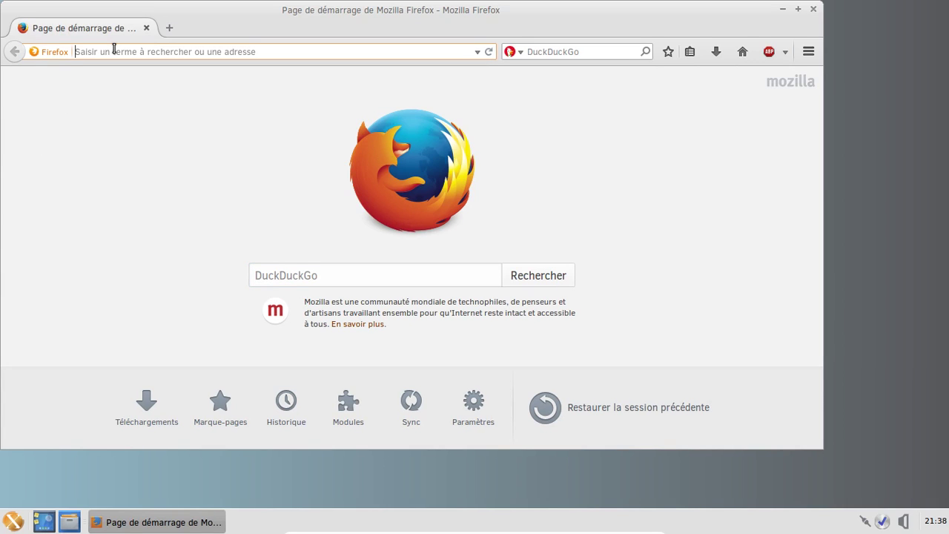
{"action": "type", "text": "bandc"}
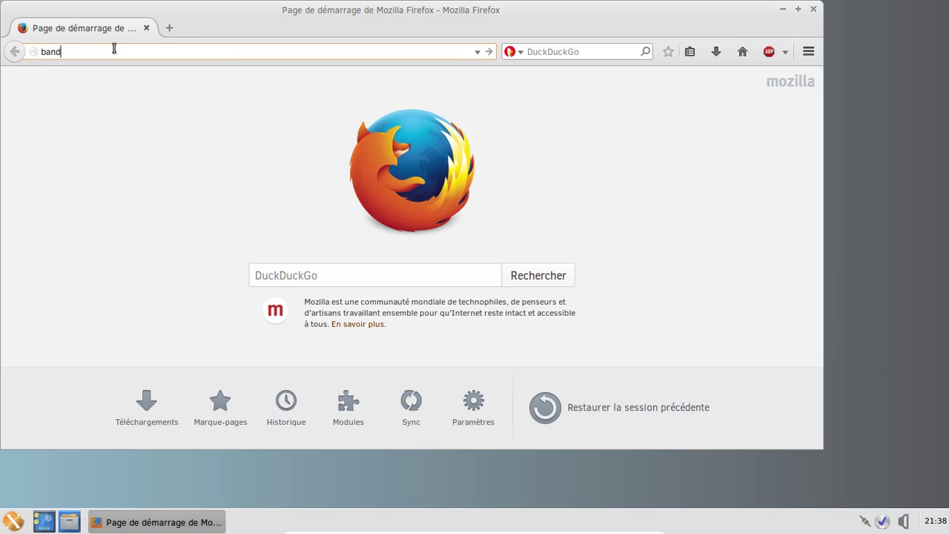
{"action": "type", "text": "amp.com"}
{"action": "key", "text": "Return"}
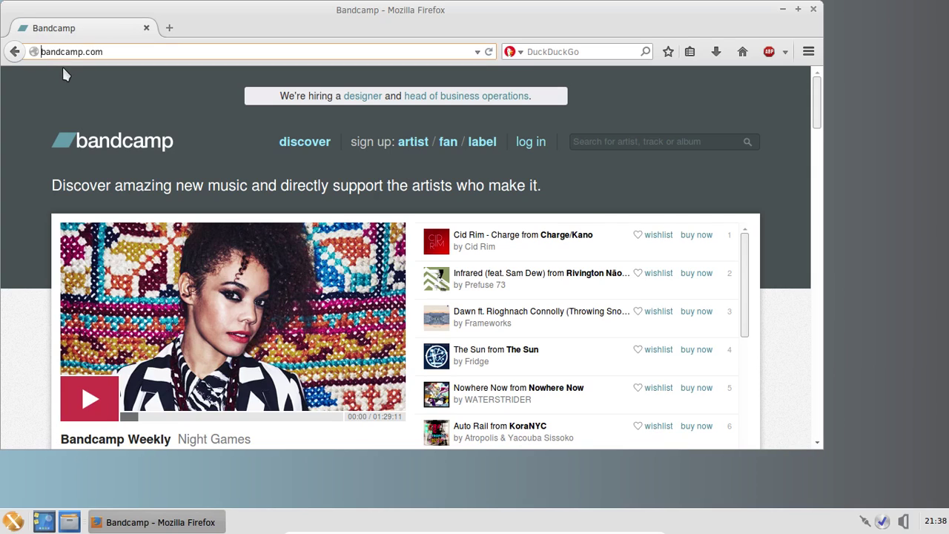
{"action": "type", "text": "in"}
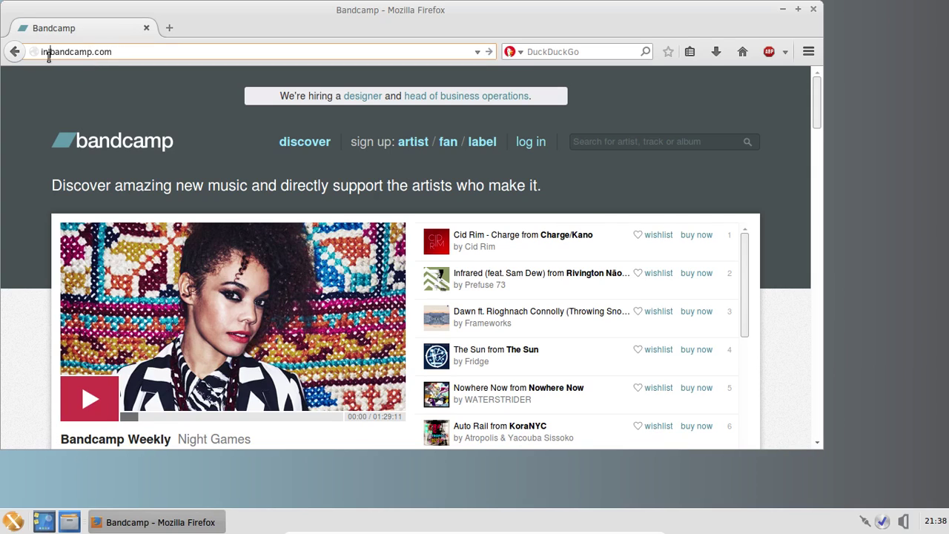
{"action": "type", "text": "imbo1."}
{"action": "key", "text": "Return"}
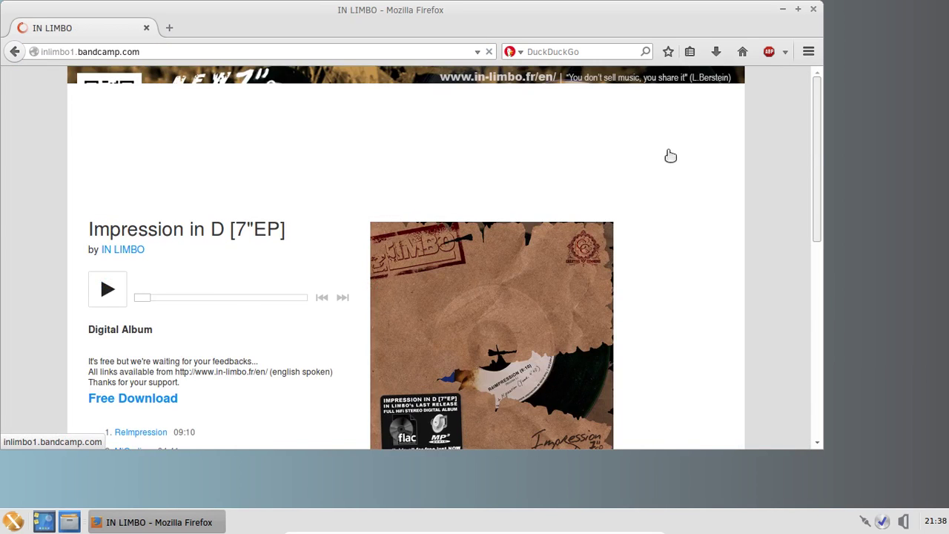
Open the Interstices album and then its Interstices III track page
{"action": "scroll", "coordinate": [671, 156], "scroll_direction": "down", "scroll_amount": 10}
{"action": "left_click", "coordinate": [696, 297]}
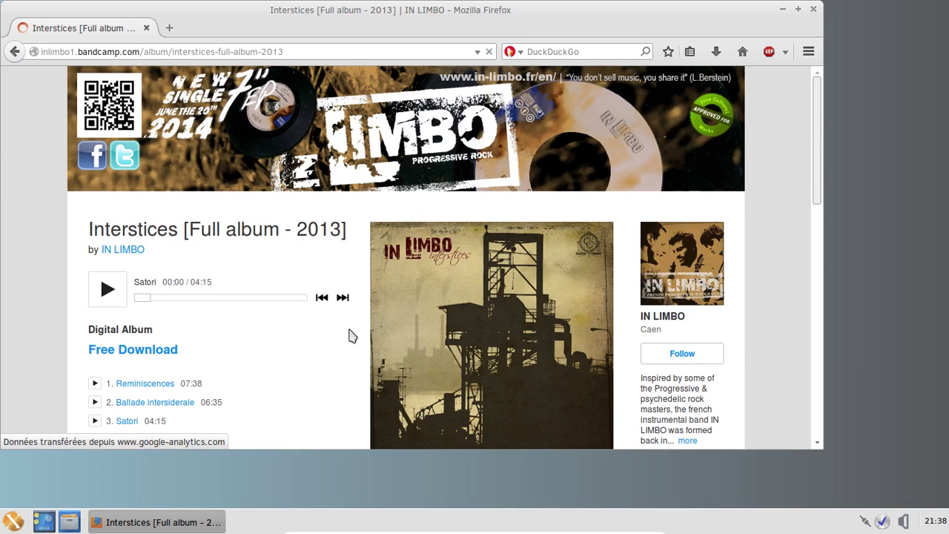
{"action": "scroll", "coordinate": [351, 336], "scroll_direction": "down", "scroll_amount": 4}
{"action": "left_click", "coordinate": [133, 285]}
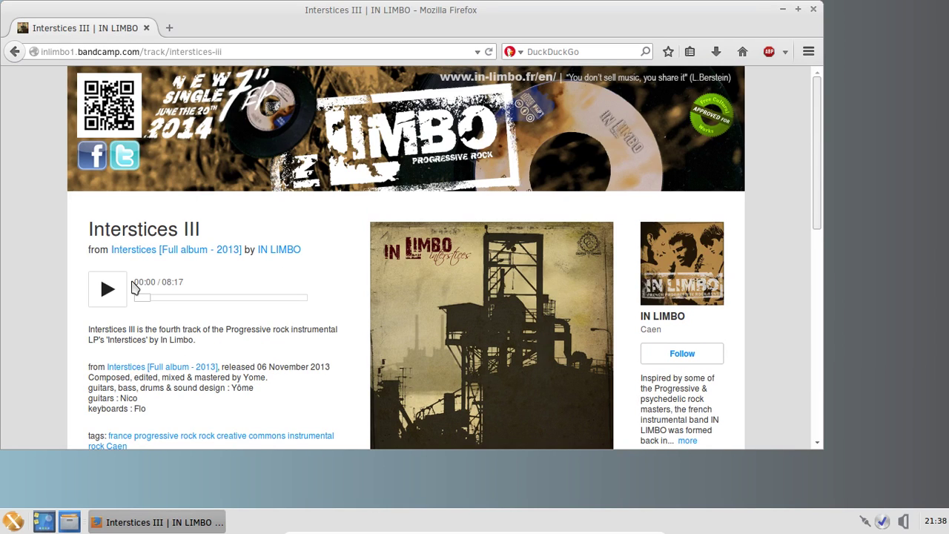
Play Interstices III, skip ahead, pause at 01:05, and close Firefox
{"action": "left_click", "coordinate": [102, 291]}
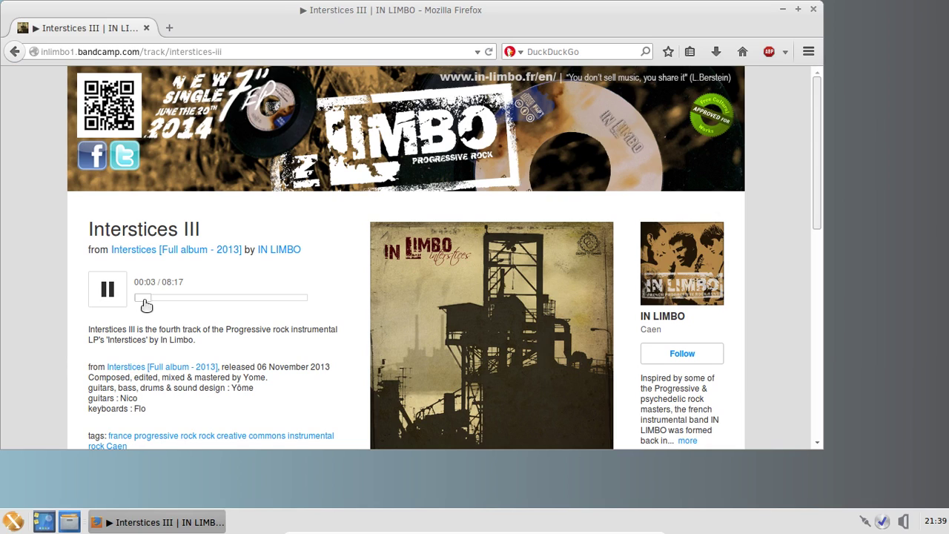
{"action": "left_click_drag", "start_coordinate": [143, 301], "coordinate": [164, 309]}
{"action": "left_click", "coordinate": [122, 289]}
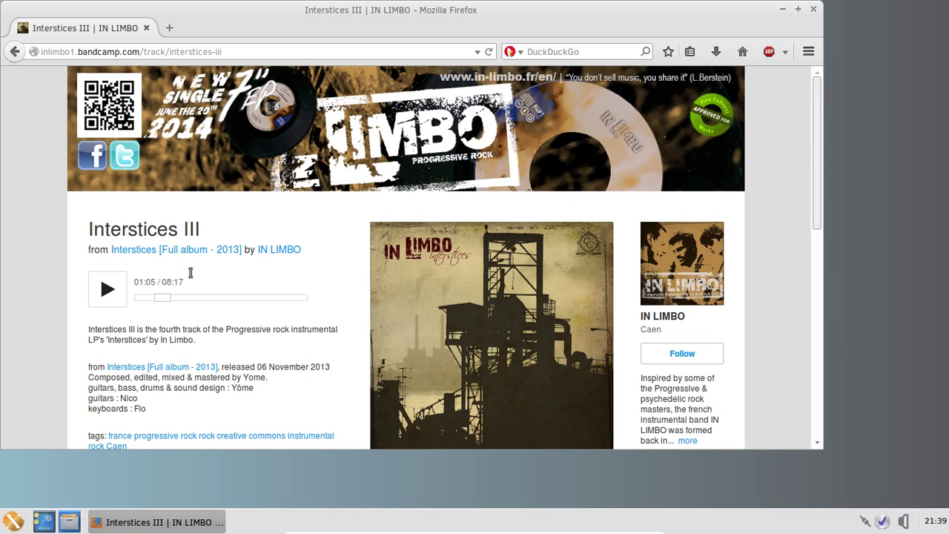
{"action": "left_click", "coordinate": [815, 9]}
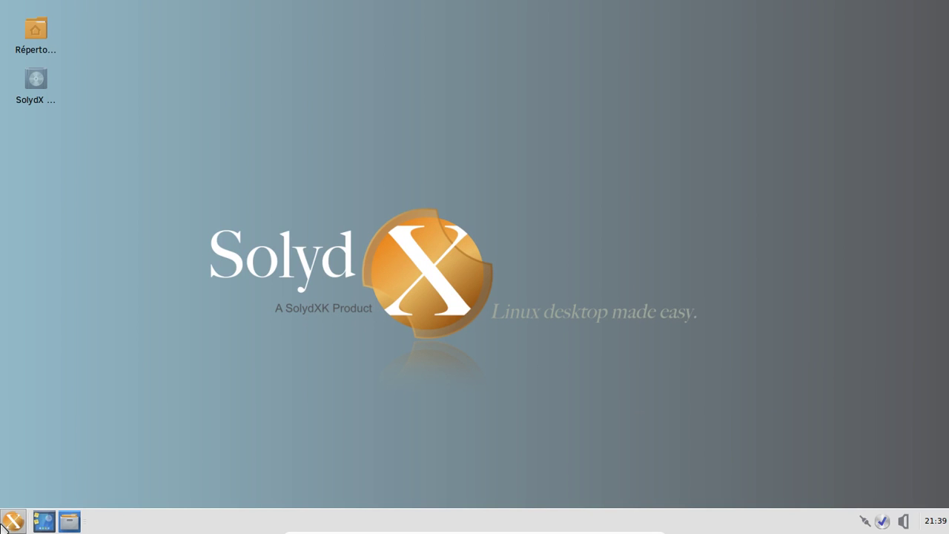
Shut down the SolydX VM by choosing Éteindre from the Whisker menu's logout options
{"action": "left_click", "coordinate": [2, 524]}
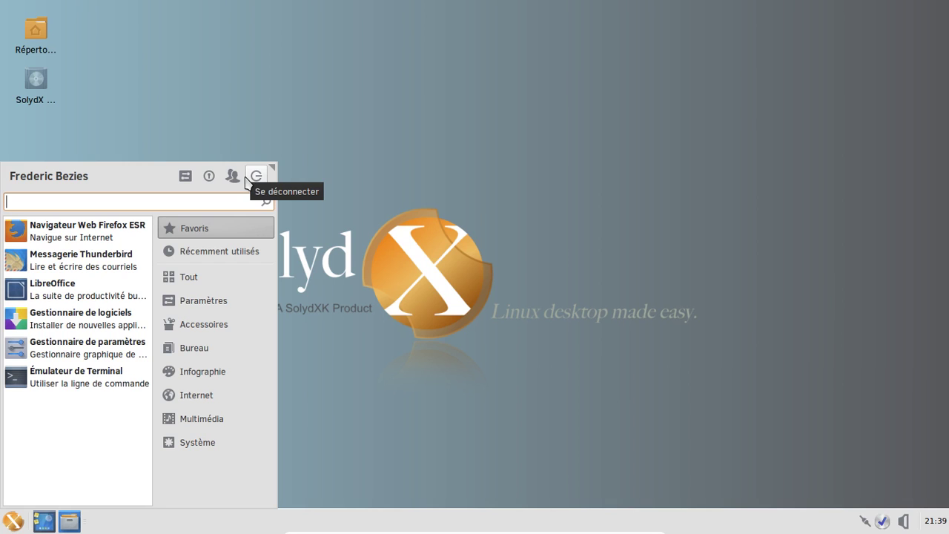
{"action": "left_click", "coordinate": [248, 180]}
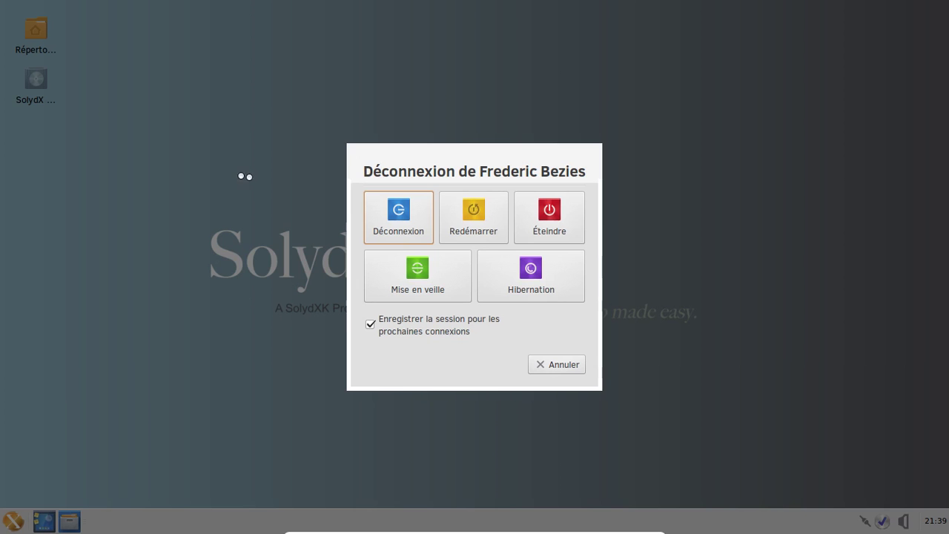
{"action": "left_click", "coordinate": [580, 224]}
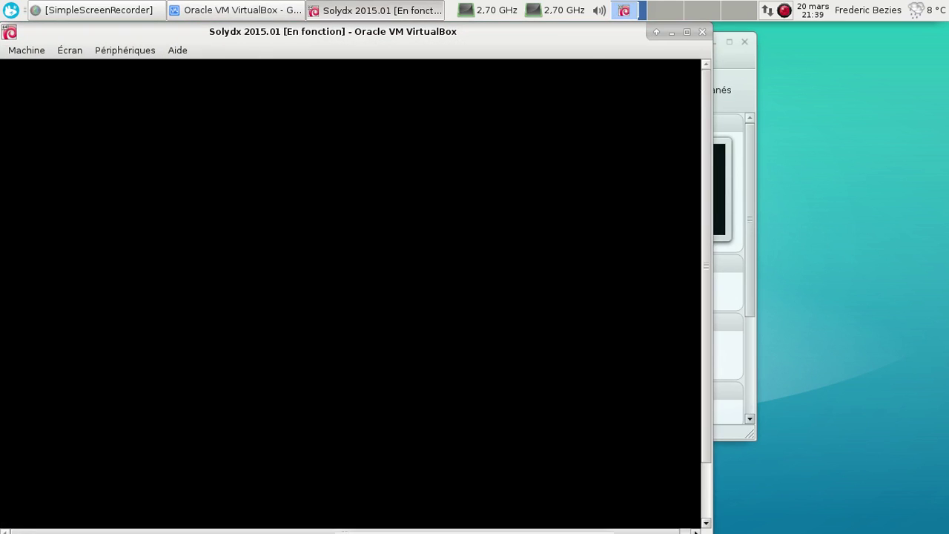
{"action": "right_click", "coordinate": [786, 12]}
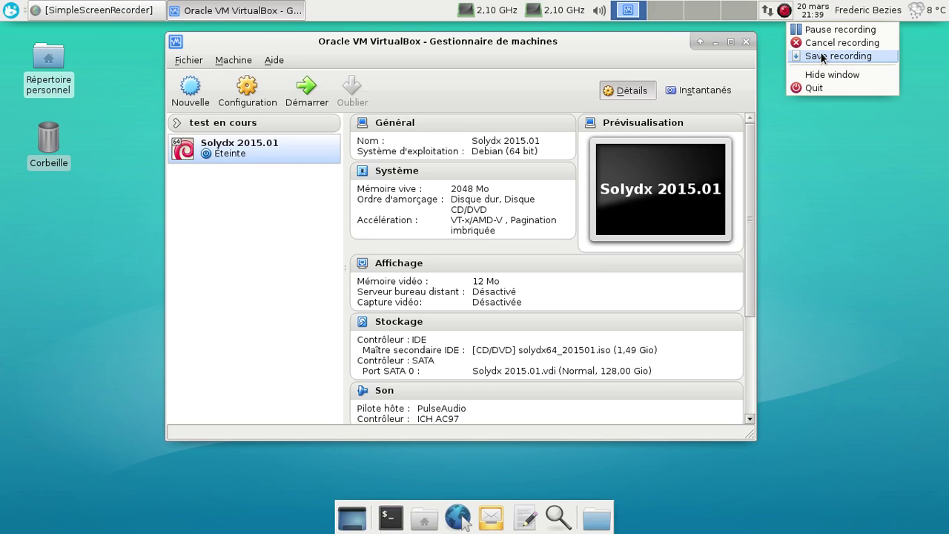